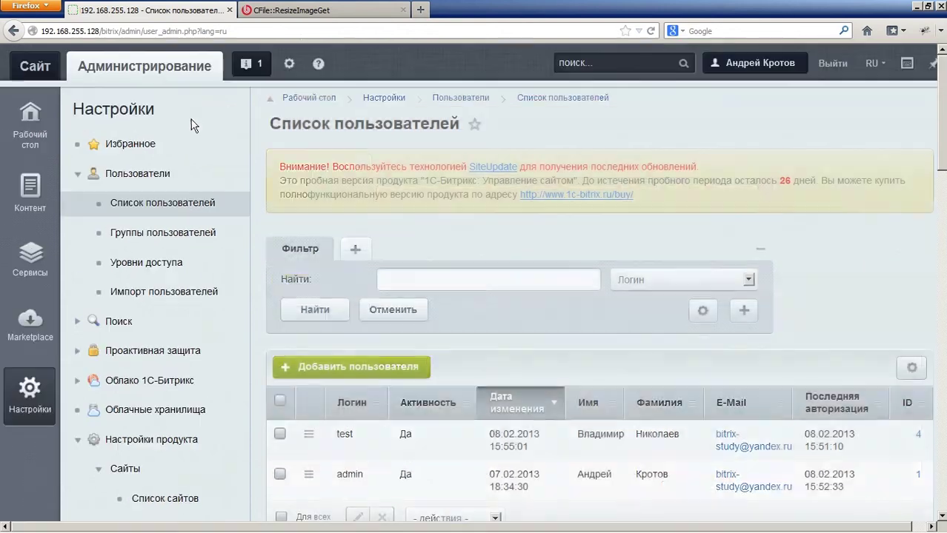
# Step: Add user #4 to the Контент-редакторы group on its Группы tab and save
pyautogui.scroll(-3, 359, 270)
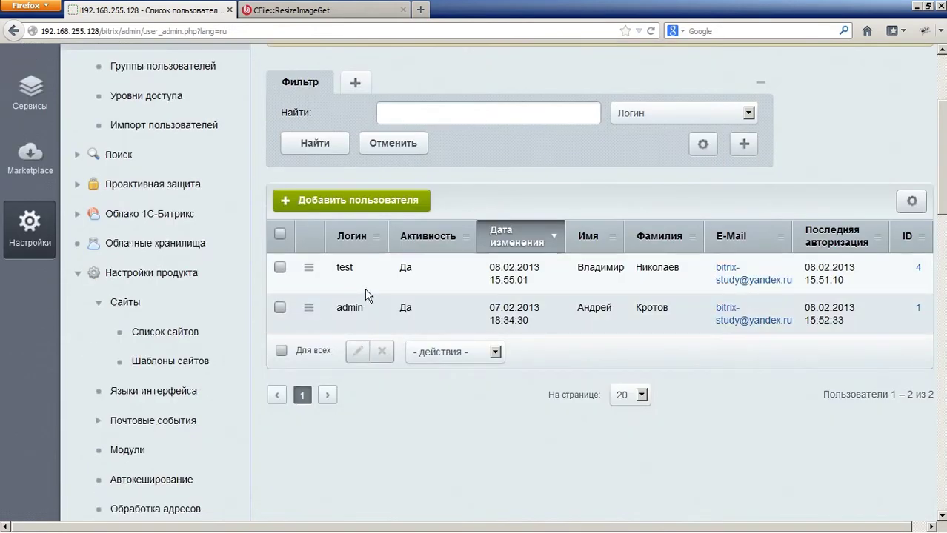
pyautogui.doubleClick(370, 278)
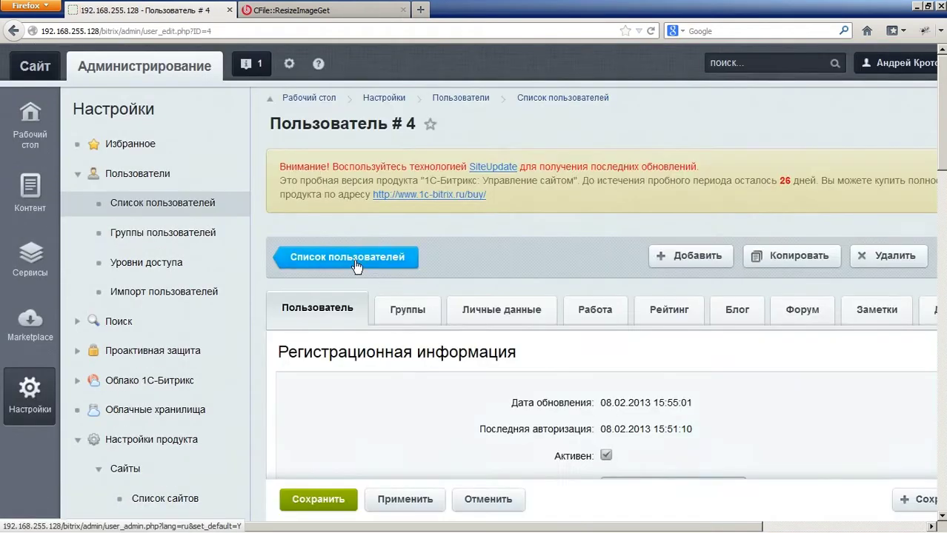
pyautogui.click(434, 308)
pyautogui.scroll(-3, 437, 315)
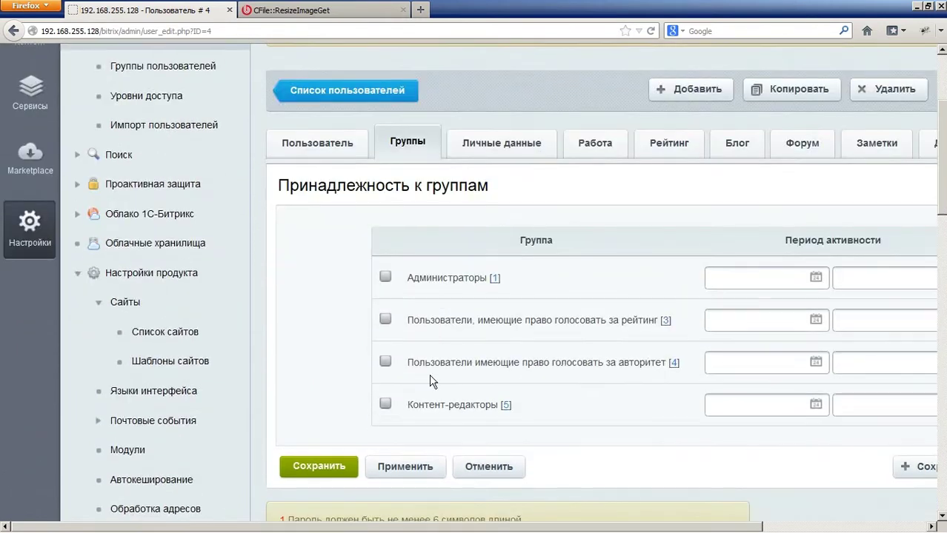
pyautogui.click(385, 406)
pyautogui.click(334, 466)
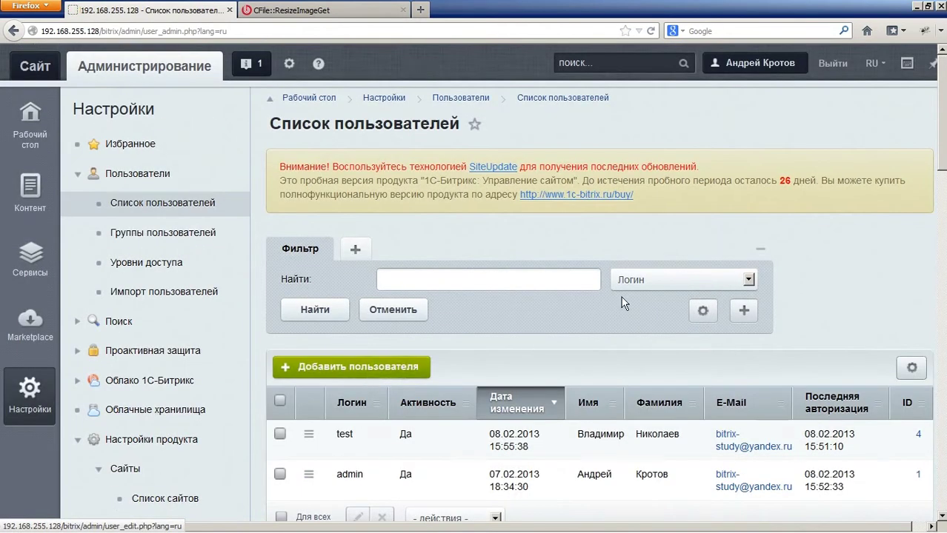
# Step: Sign out and log back in as the test user, declining to remember the password
pyautogui.click(832, 64)
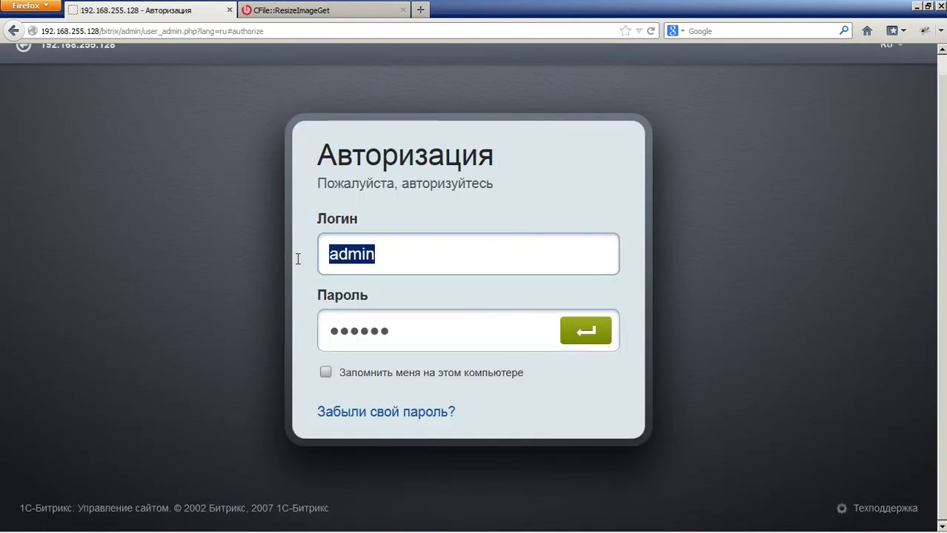
pyautogui.write('test')
pyautogui.press('Tab')
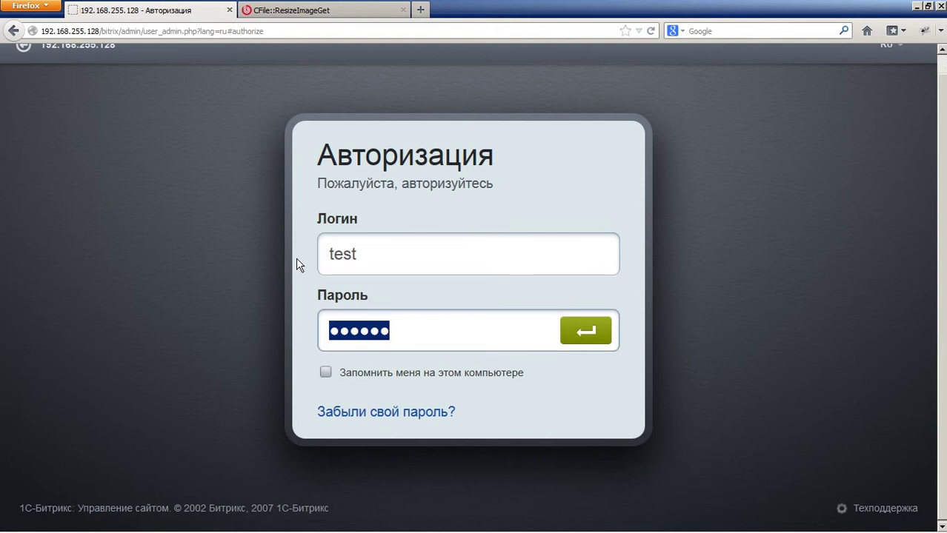
pyautogui.write('test123')
pyautogui.press('Return')
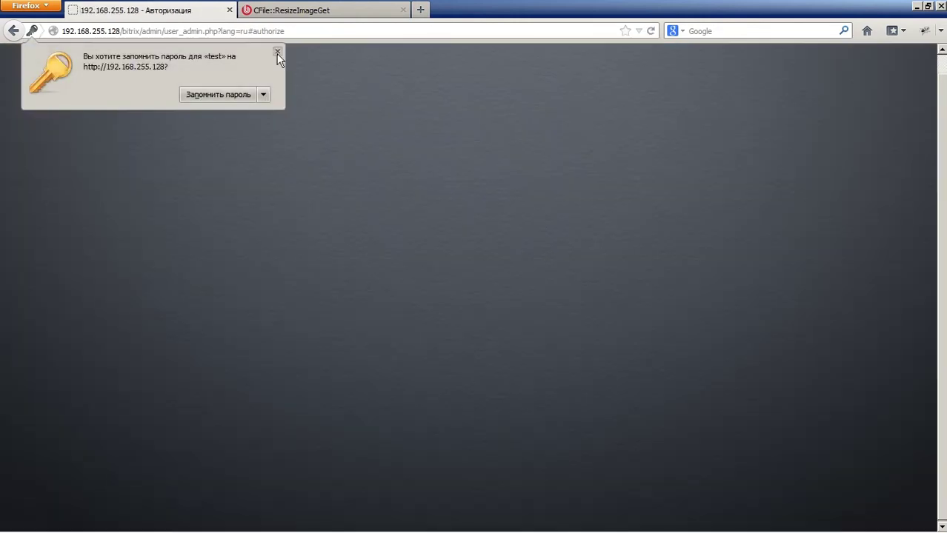
pyautogui.click(277, 51)
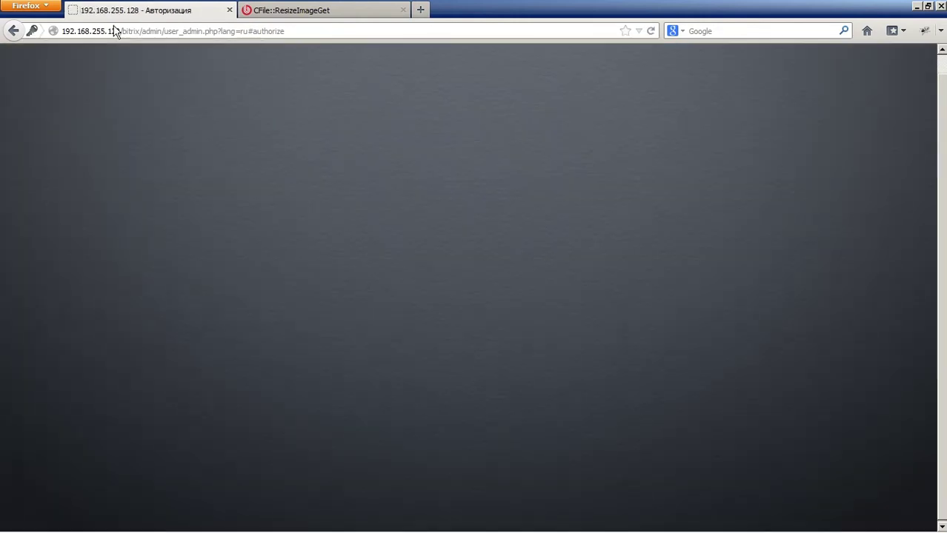
# Step: Remove the admin path from the address to load the public site's home page
pyautogui.moveTo(125, 31); pyautogui.dragTo(463, 32)
pyautogui.press('BackSpace')
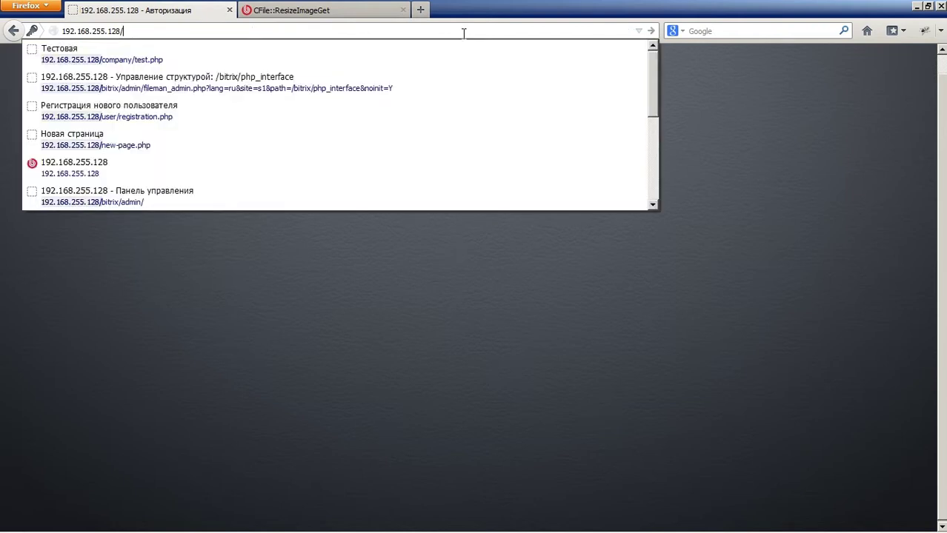
pyautogui.press('Return')
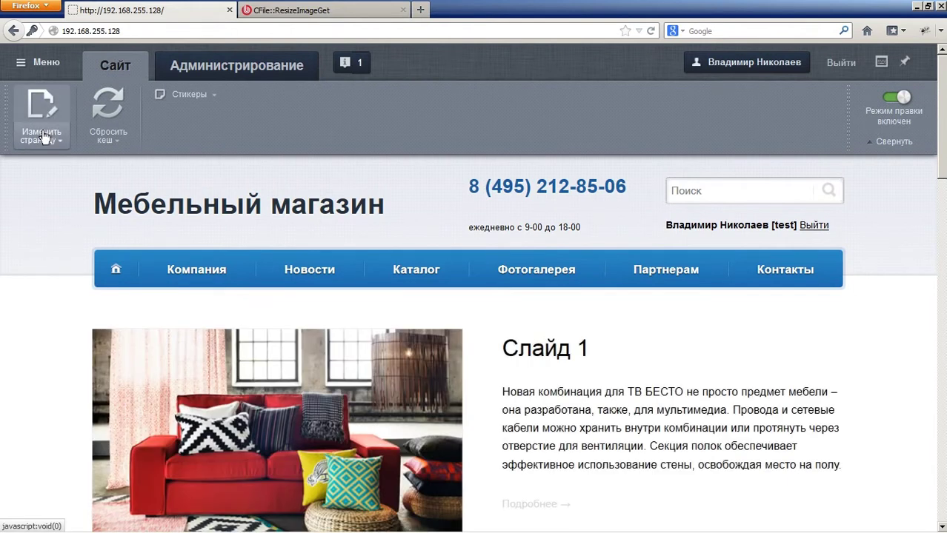
# Step: Open the Новости page and scroll through the news
pyautogui.moveTo(241, 284)
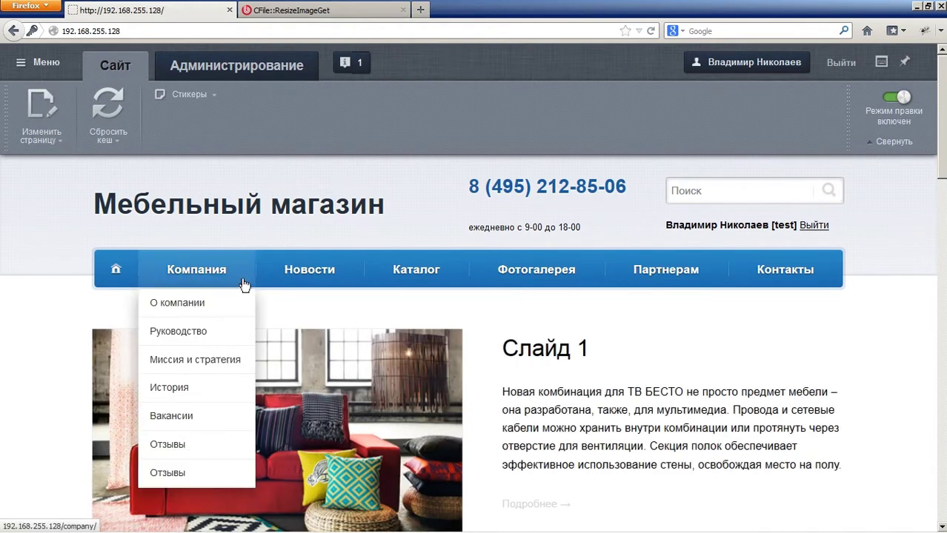
pyautogui.click(307, 279)
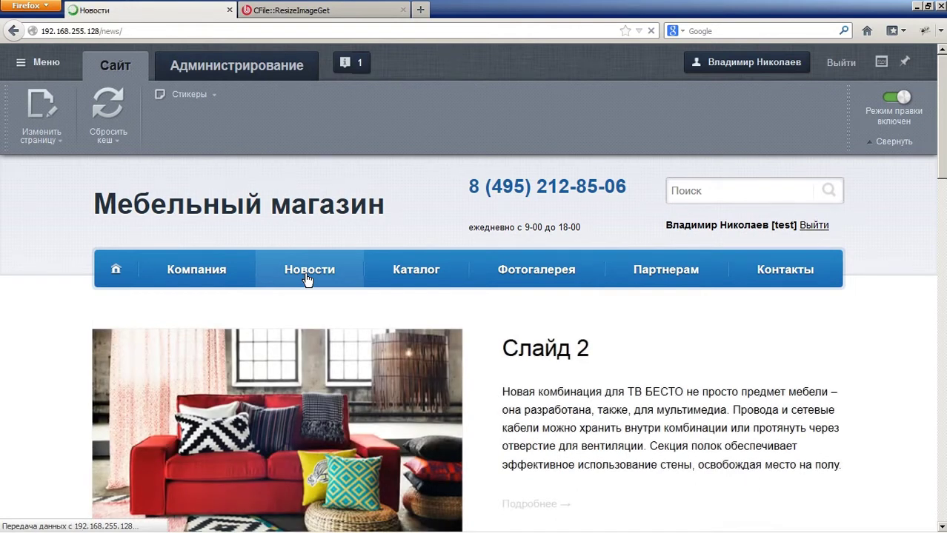
pyautogui.scroll(-1, 406, 406)
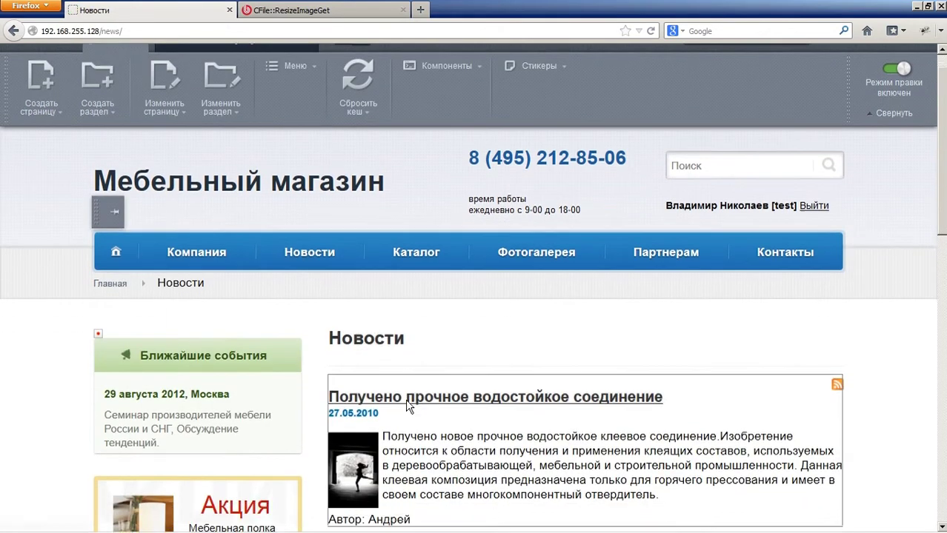
pyautogui.scroll(-2, 408, 406)
pyautogui.moveTo(468, 319)
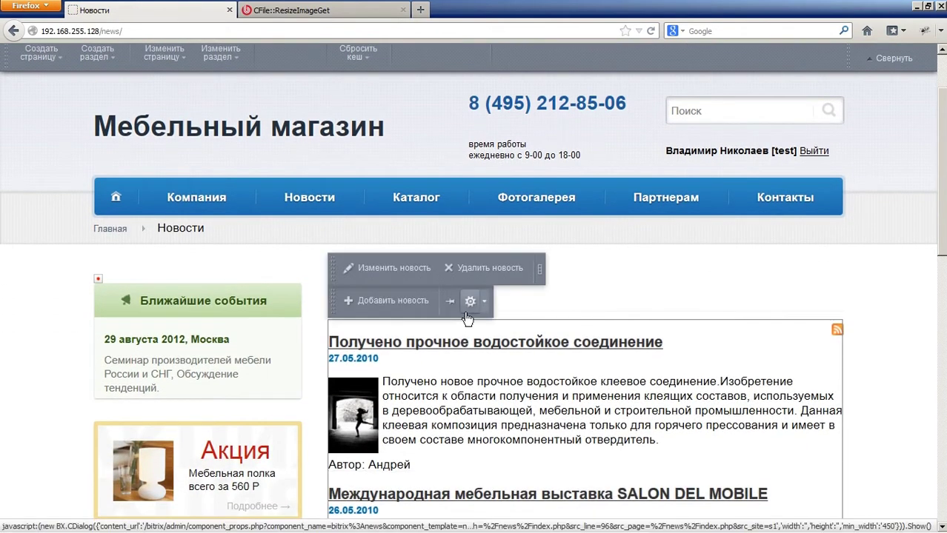
pyautogui.scroll(3, 277, 218)
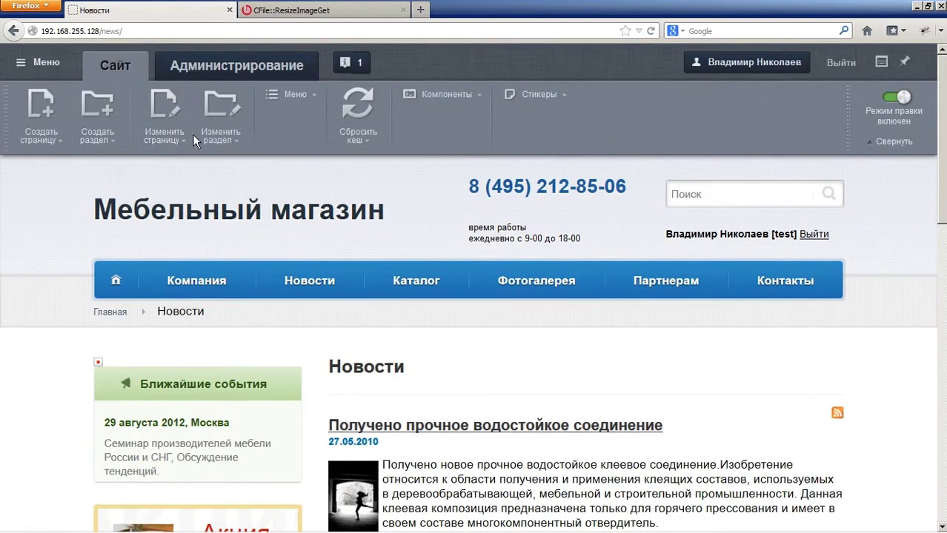
# Step: View the Партнерам section, then switch to the administration panel
pyautogui.moveTo(609, 280)
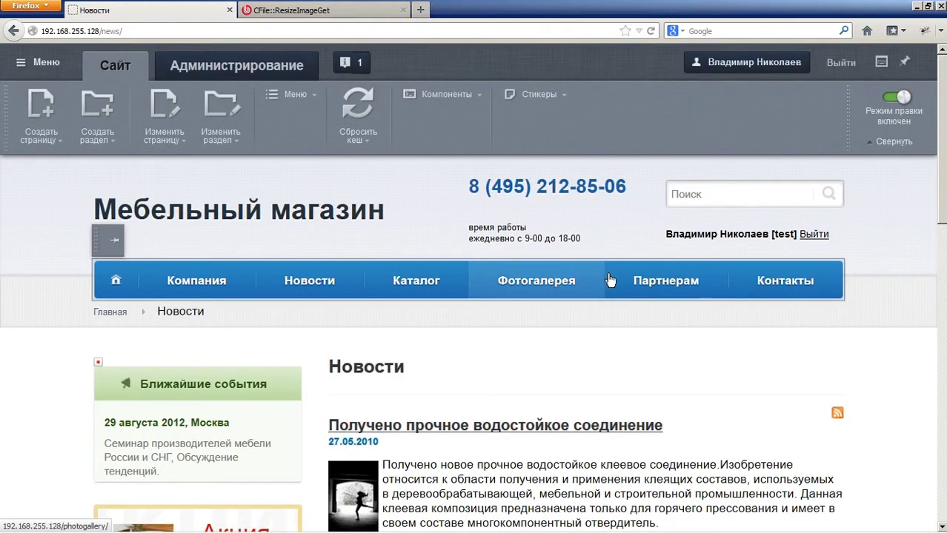
pyautogui.click(658, 282)
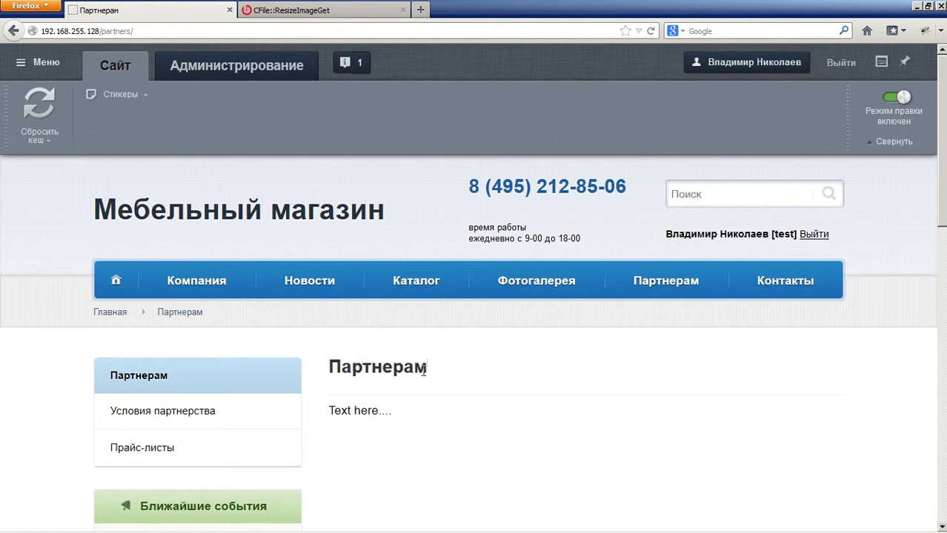
pyautogui.scroll(-2, 400, 382)
pyautogui.scroll(2, 259, 373)
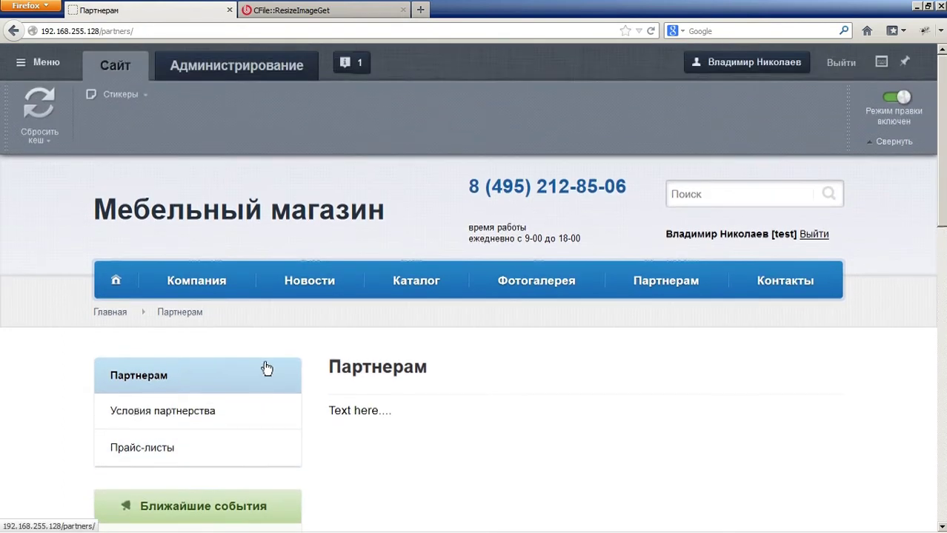
pyautogui.click(240, 66)
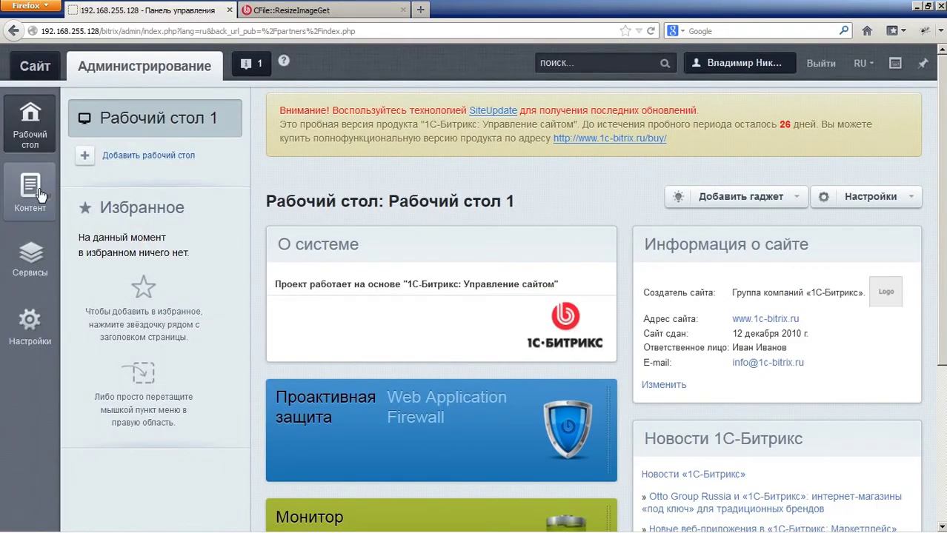
# Step: Open Мой профайл under Настройки and view its Личные данные and Пользователь tabs
pyautogui.click(39, 194)
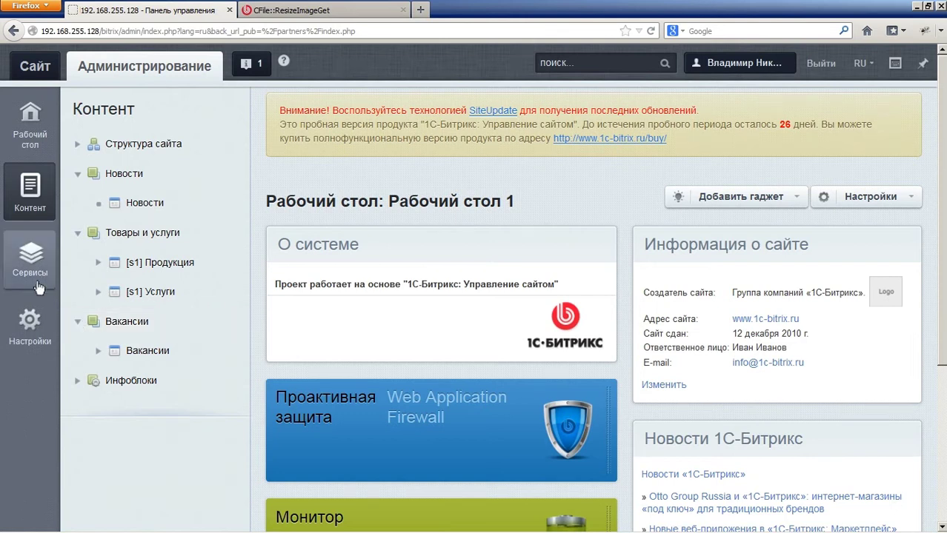
pyautogui.click(31, 324)
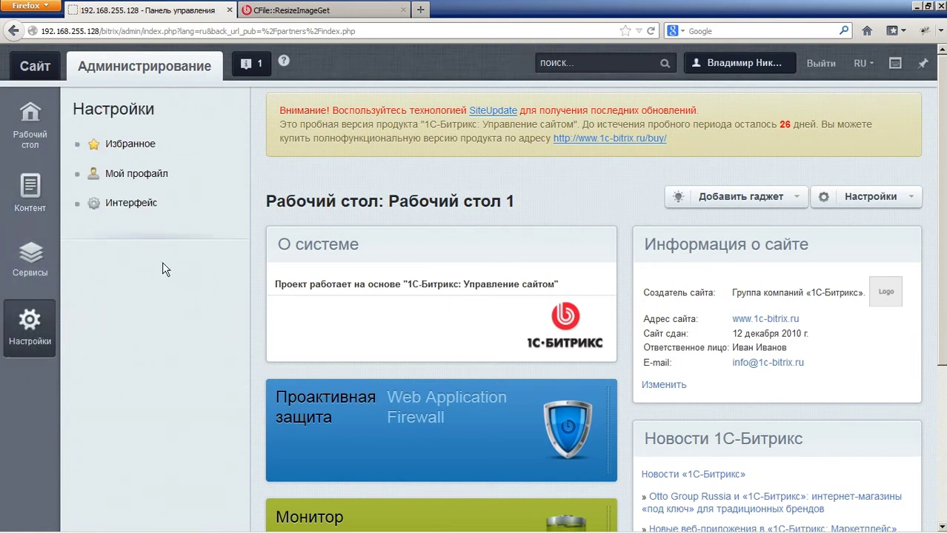
pyautogui.click(153, 185)
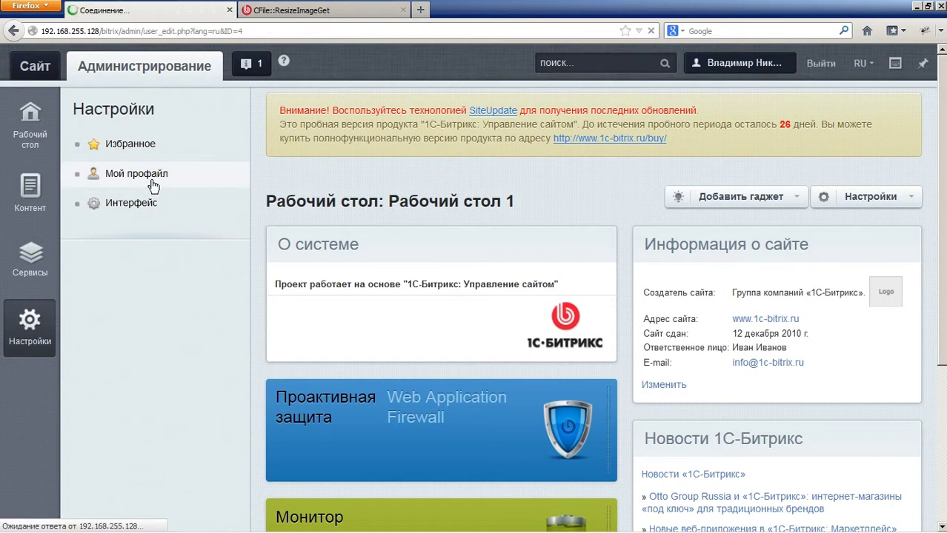
pyautogui.scroll(-5, 541, 274)
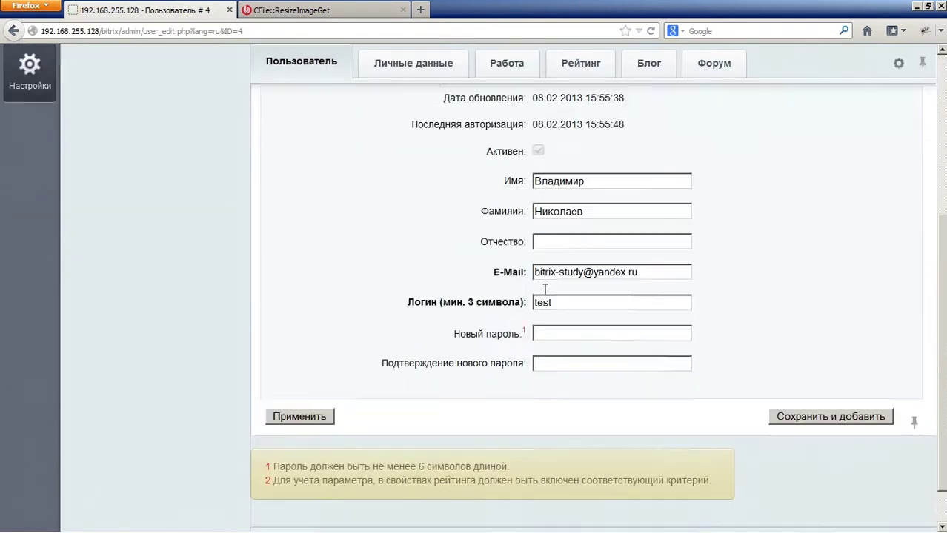
pyautogui.scroll(5, 545, 295)
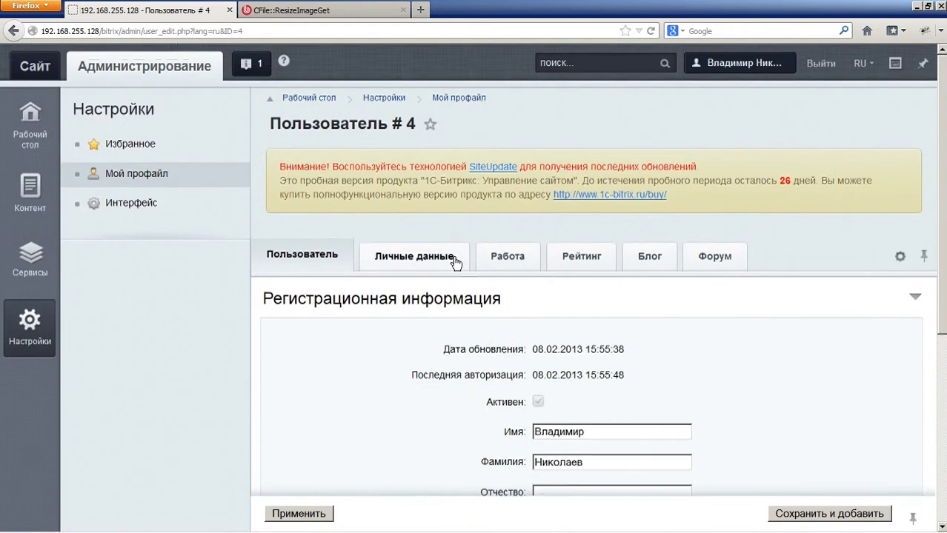
pyautogui.click(453, 261)
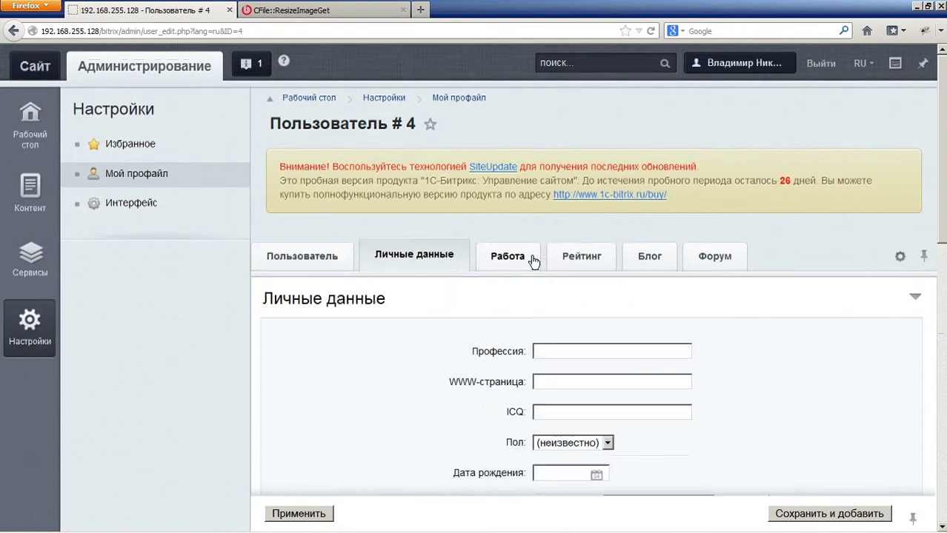
pyautogui.click(317, 265)
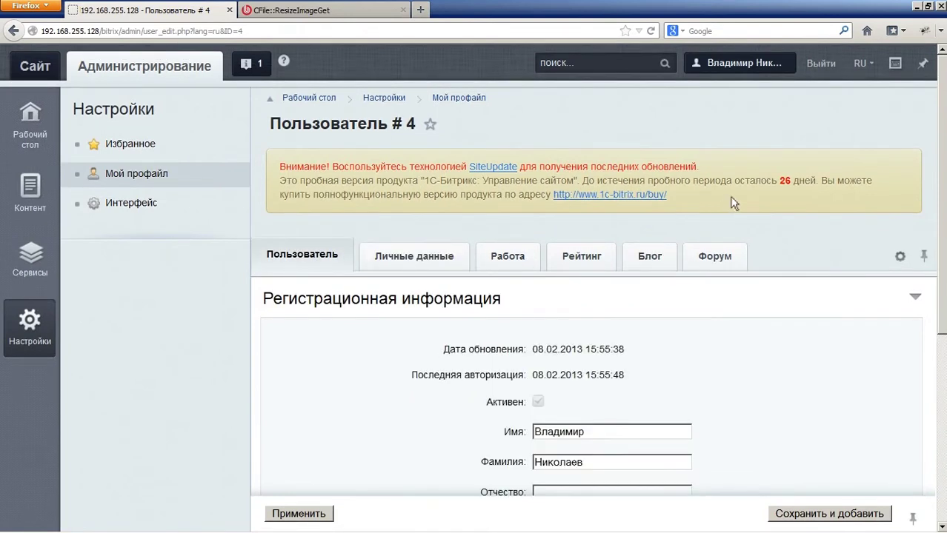
# Step: Sign out of user #4 and log back in with the admin login
pyautogui.click(825, 68)
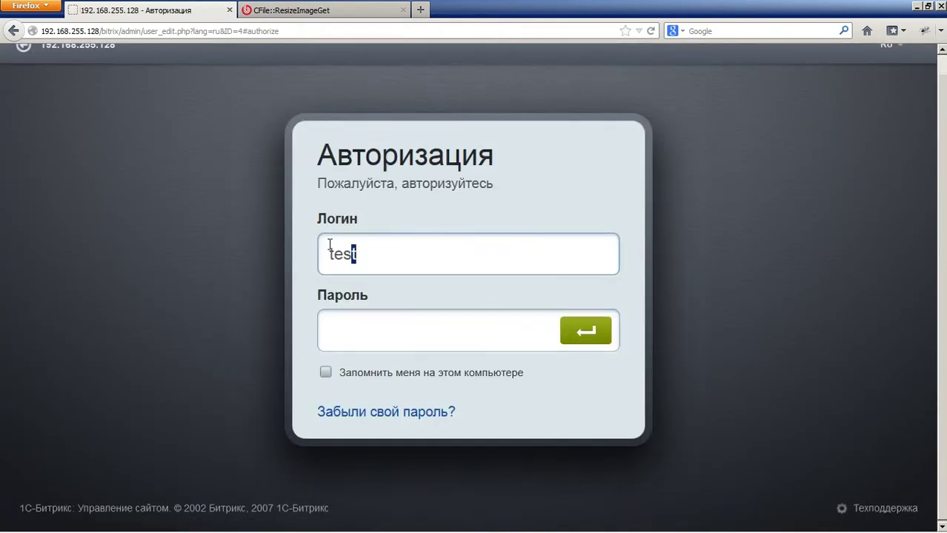
pyautogui.doubleClick(337, 252)
pyautogui.write('admin')
pyautogui.press('Tab')
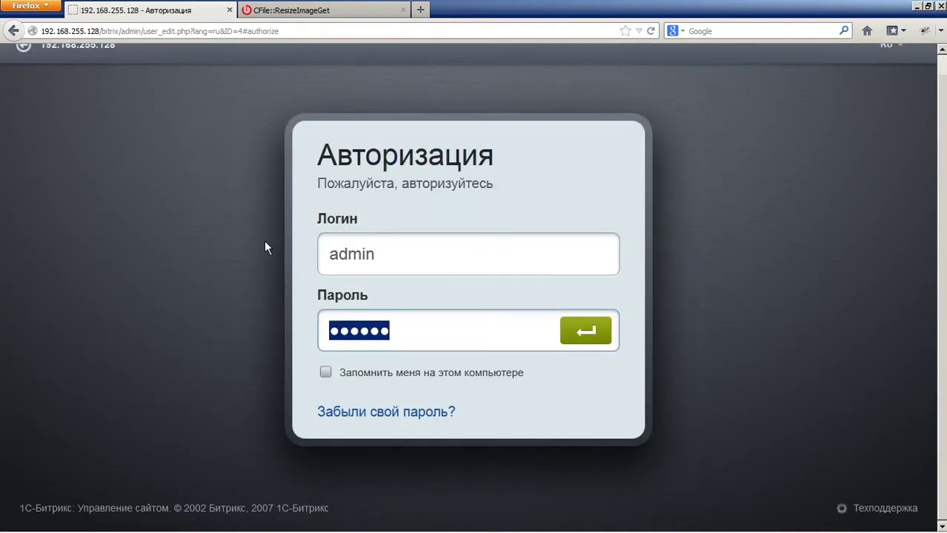
pyautogui.press('Return')
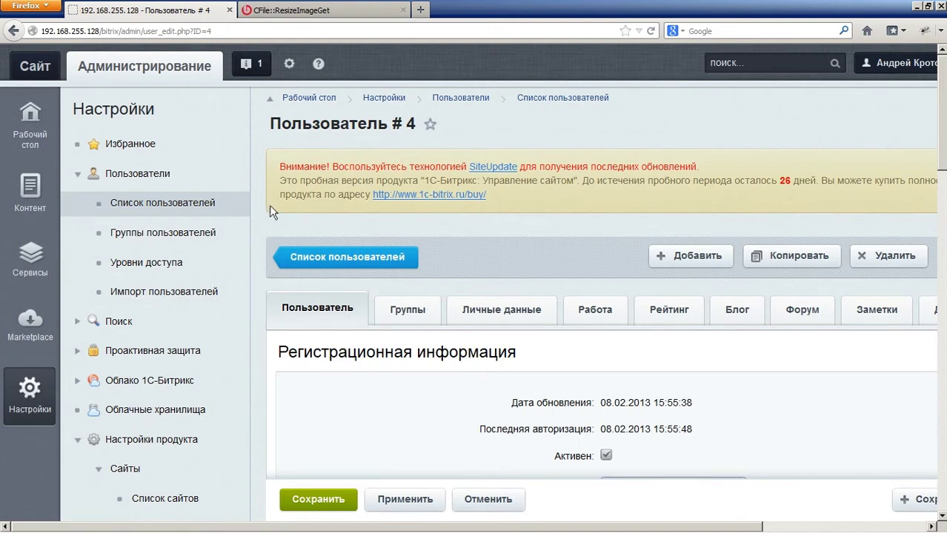
# Step: Open user group #5 for editing from the user groups list
pyautogui.click(230, 233)
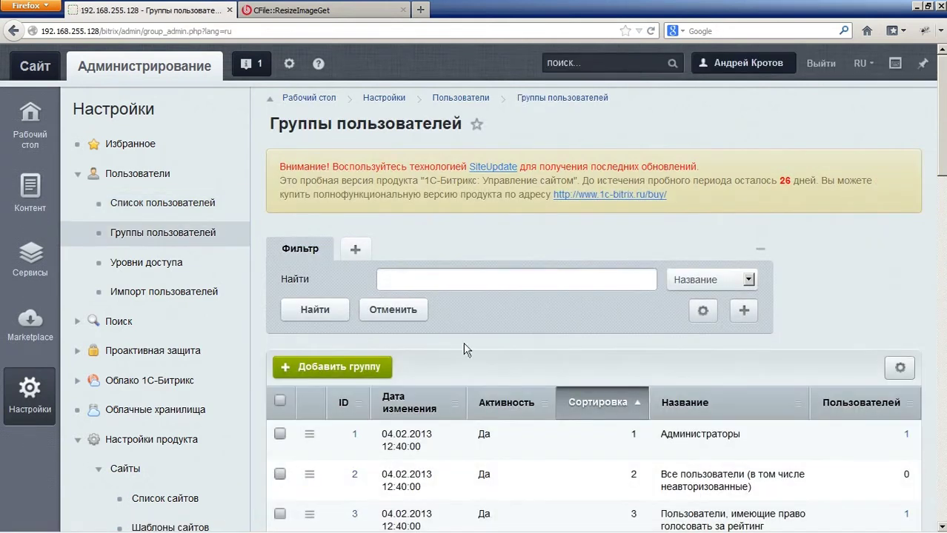
pyautogui.scroll(-3, 465, 349)
pyautogui.doubleClick(448, 444)
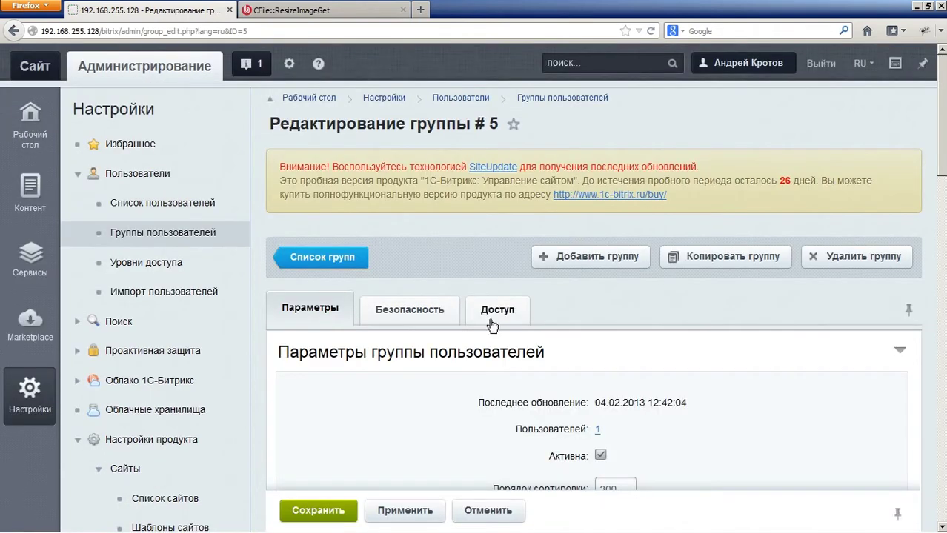
# Step: On its Доступ tab, keep Главный модуль at [Q] Контент-редакторы and review module rights
pyautogui.click(496, 313)
pyautogui.scroll(-3, 474, 334)
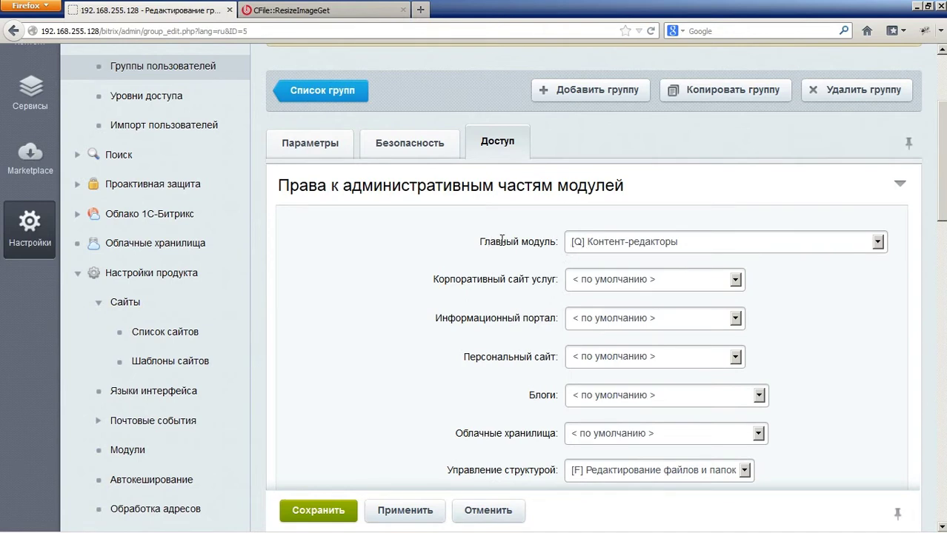
pyautogui.click(593, 246)
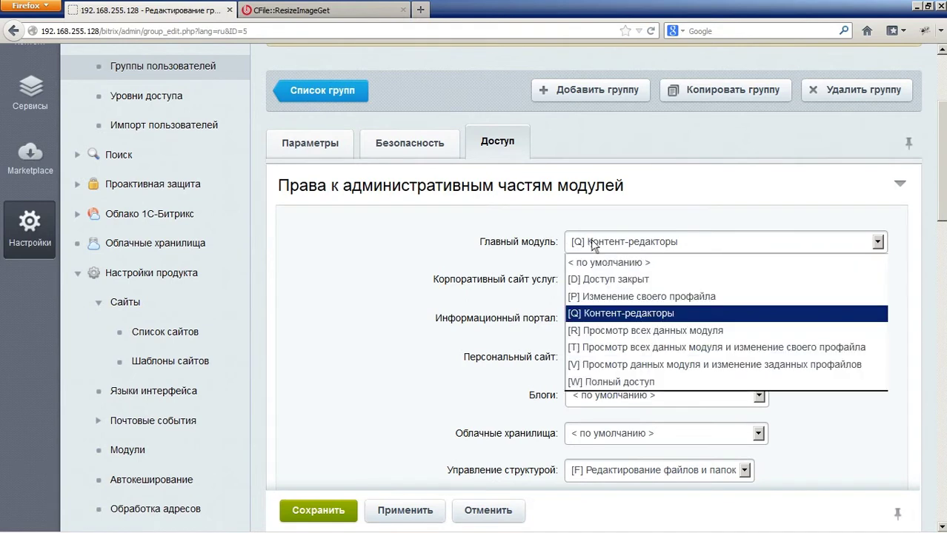
pyautogui.click(592, 246)
pyautogui.scroll(-3, 523, 266)
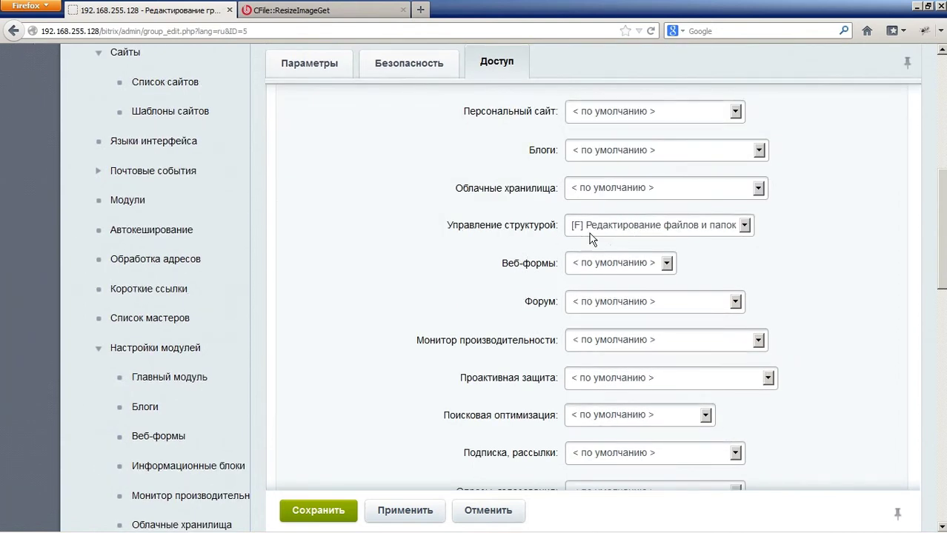
pyautogui.scroll(2, 550, 242)
pyautogui.scroll(-3, 544, 248)
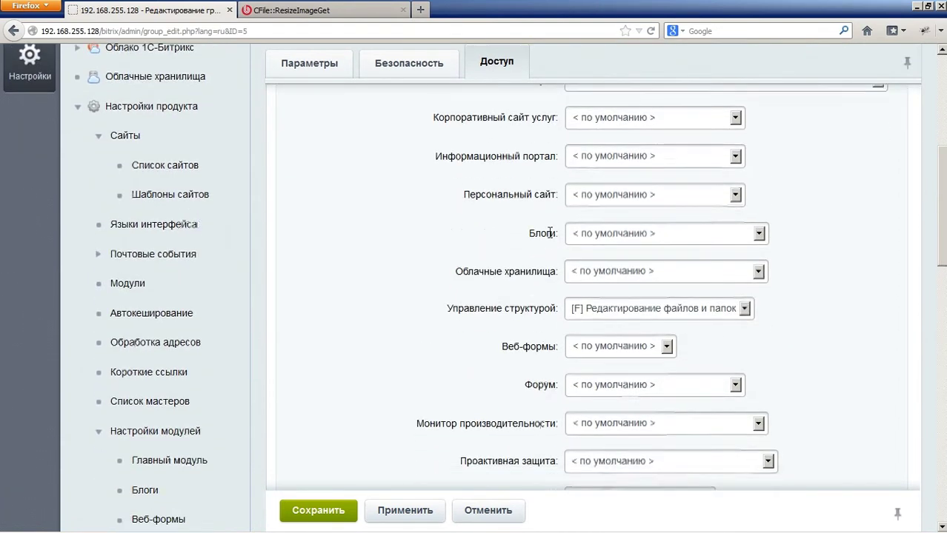
pyautogui.scroll(5, 525, 252)
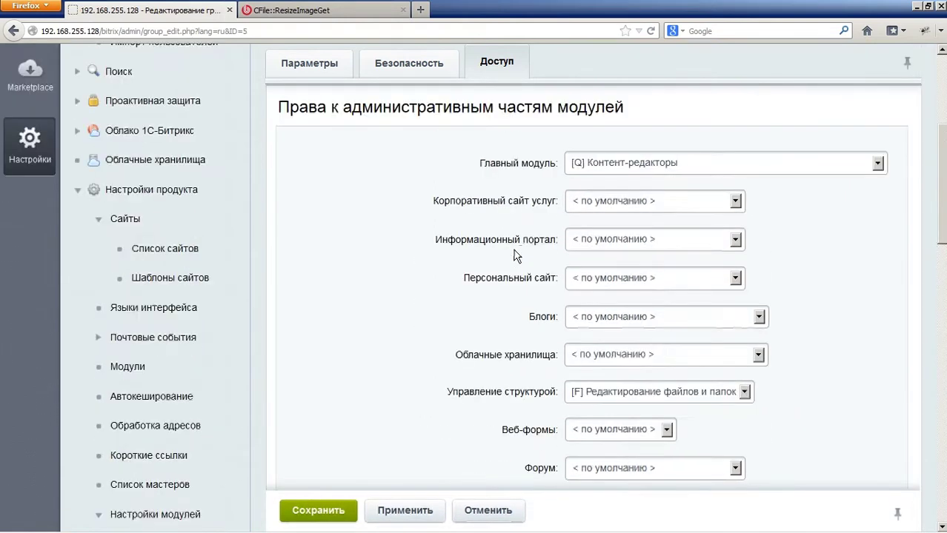
pyautogui.scroll(3, 531, 254)
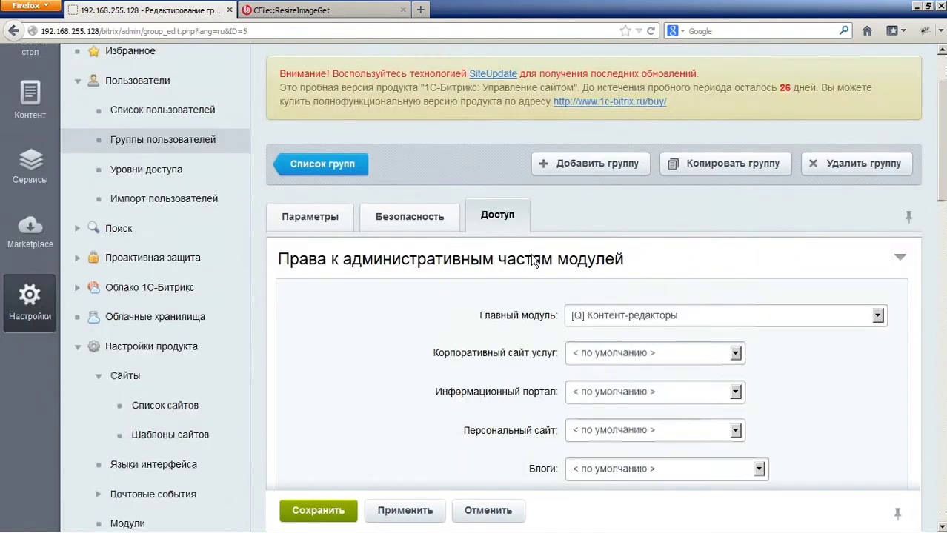
# Step: Open Уровни доступа and scroll through levels like Доступ закрыт, Чтение and Полный доступ
pyautogui.click(187, 260)
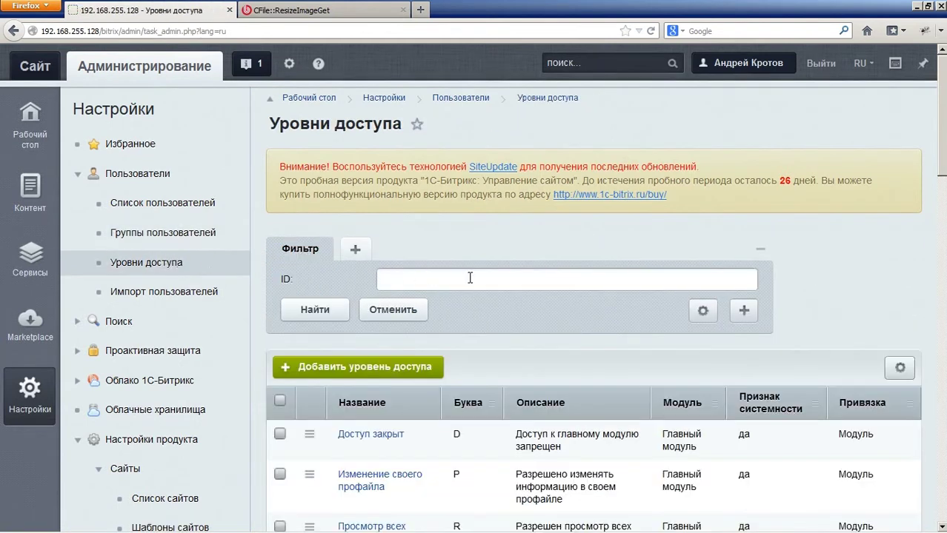
pyautogui.scroll(-5, 466, 280)
pyautogui.scroll(-2, 475, 286)
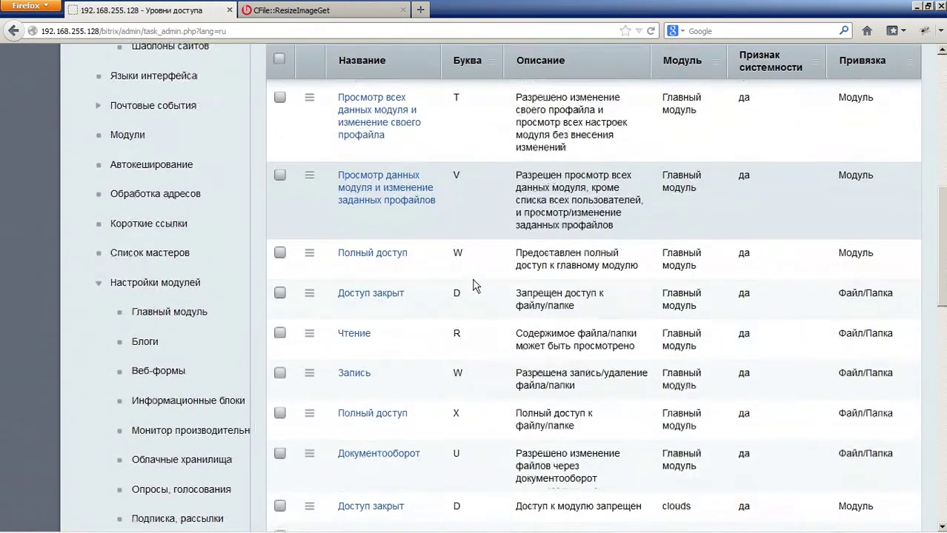
pyautogui.scroll(4, 474, 286)
pyautogui.scroll(3, 474, 286)
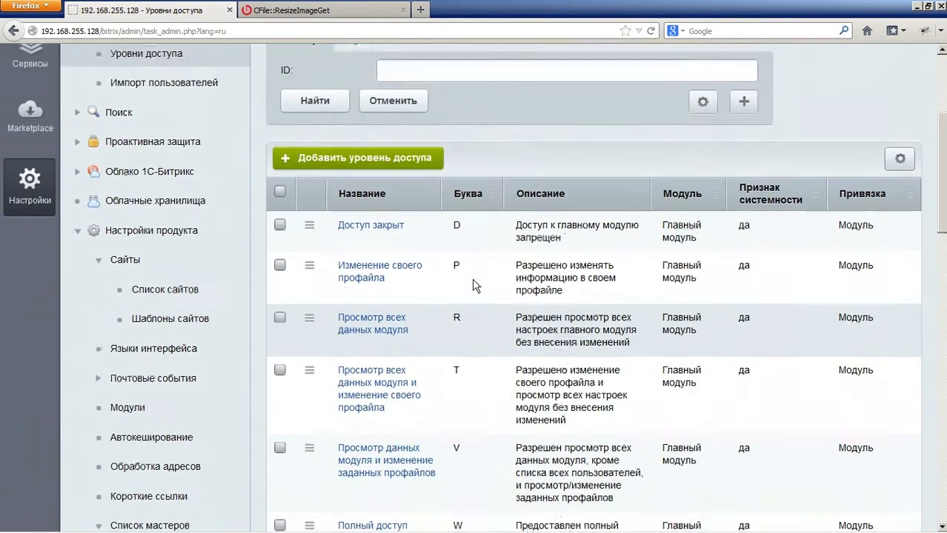
# Step: Filter the access levels by Модуль Главный модуль and Буква Q
pyautogui.scroll(2, 765, 252)
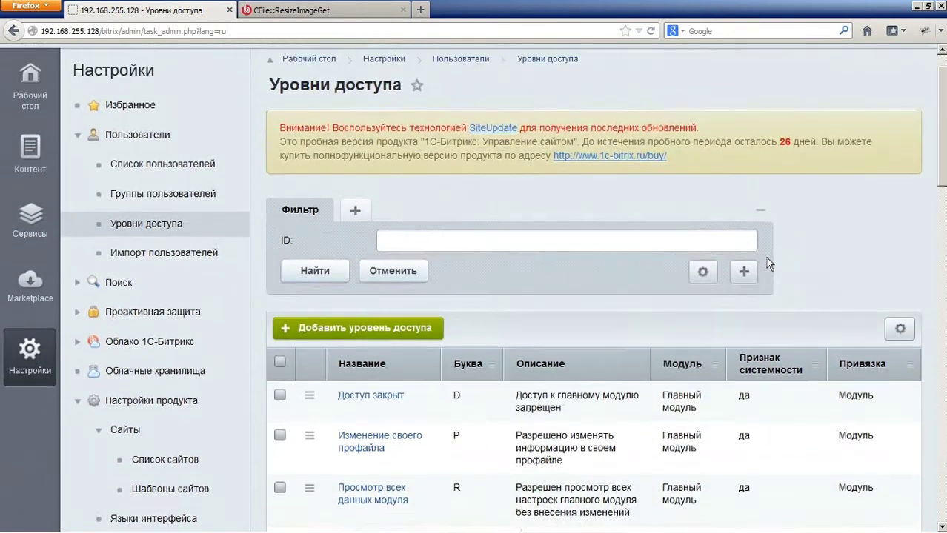
pyautogui.click(744, 309)
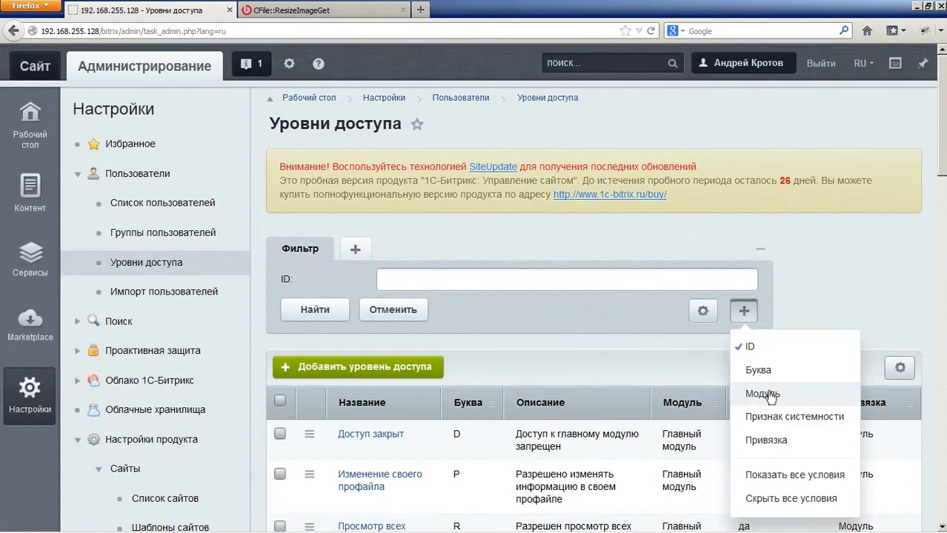
pyautogui.click(772, 392)
pyautogui.click(469, 317)
pyautogui.click(471, 337)
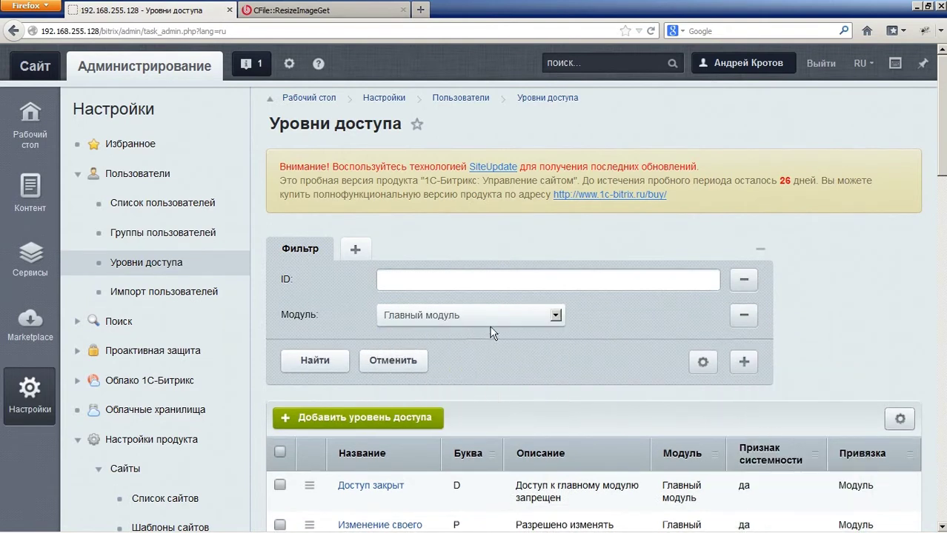
pyautogui.click(744, 363)
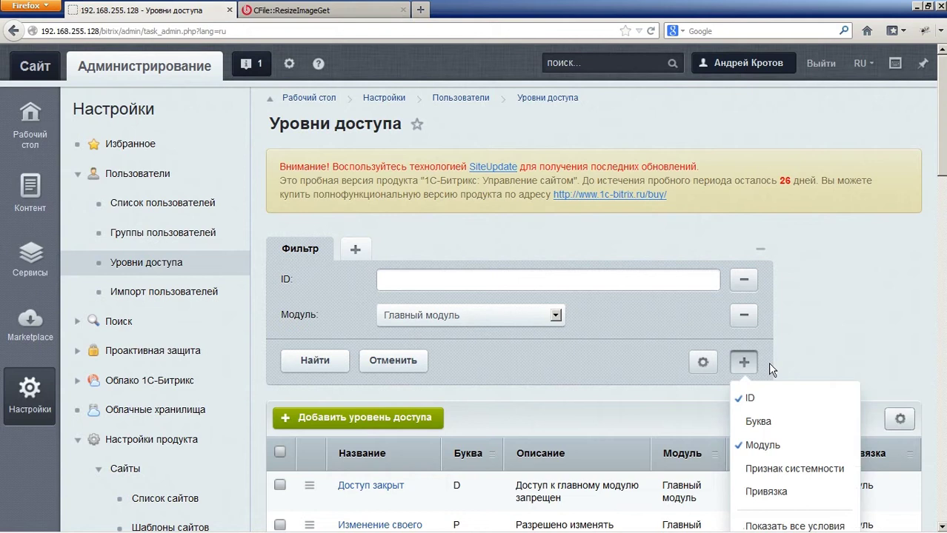
pyautogui.click(774, 431)
pyautogui.click(444, 313)
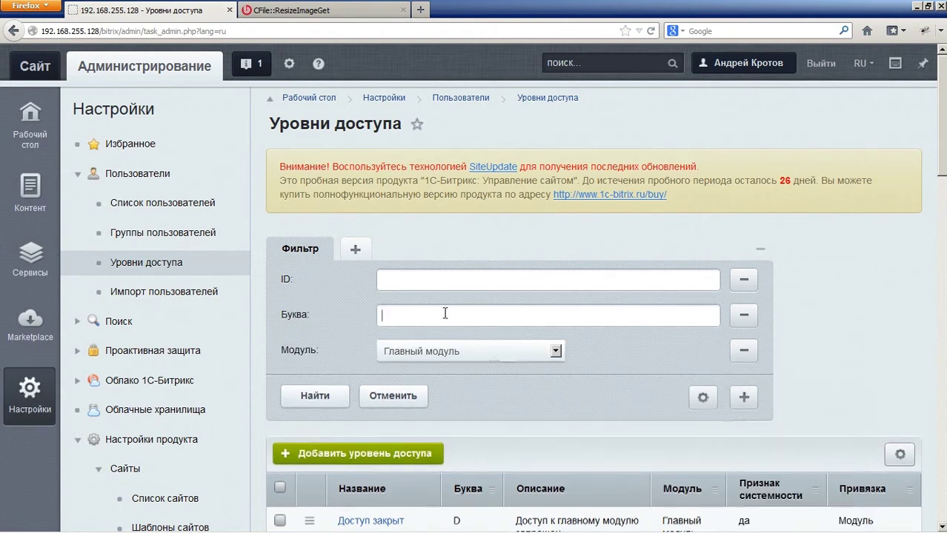
pyautogui.write('Q')
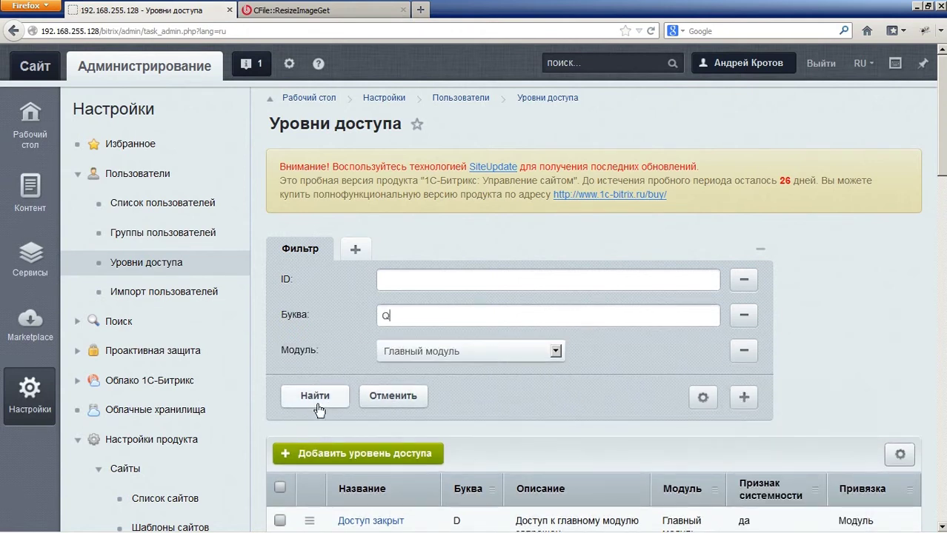
pyautogui.click(314, 395)
pyautogui.scroll(-2, 326, 407)
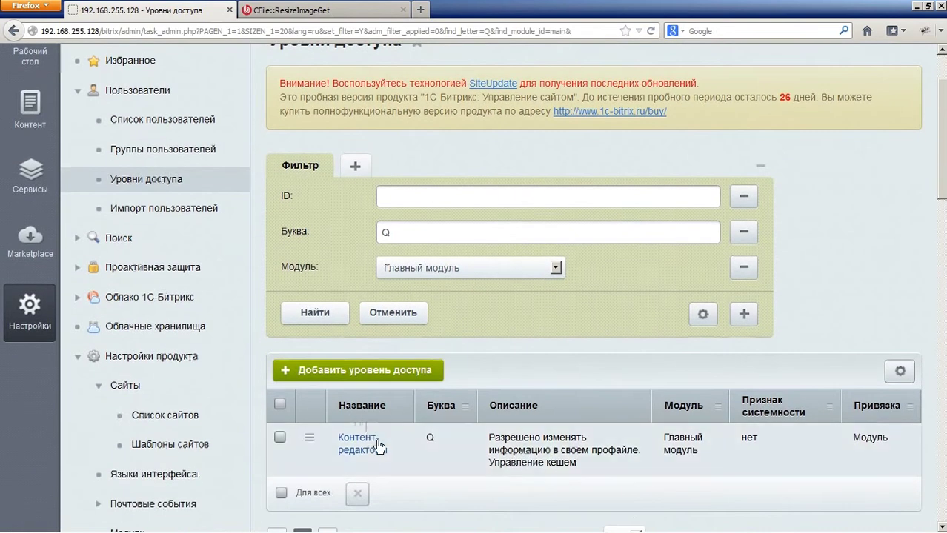
# Step: Open the Контент-редакторы access level and review its Параметры
pyautogui.click(382, 453)
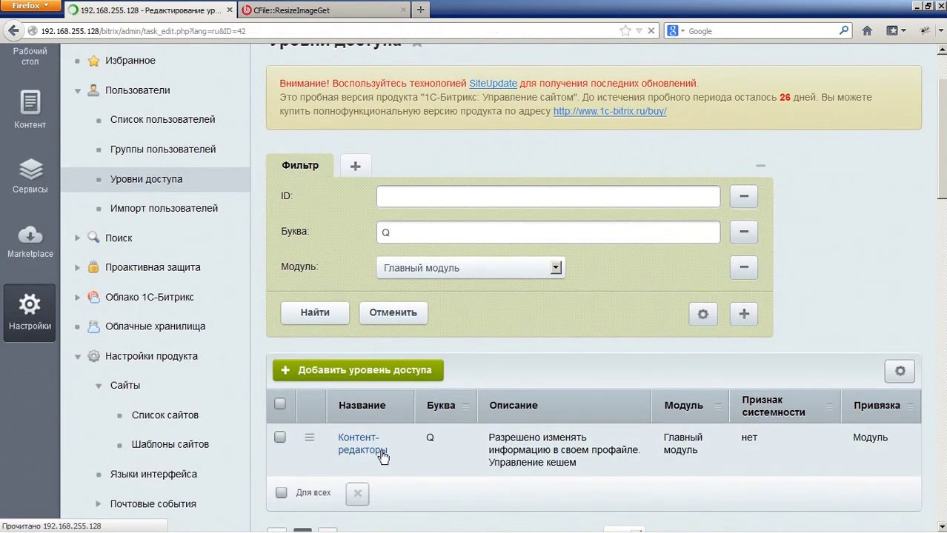
pyautogui.scroll(-4, 367, 411)
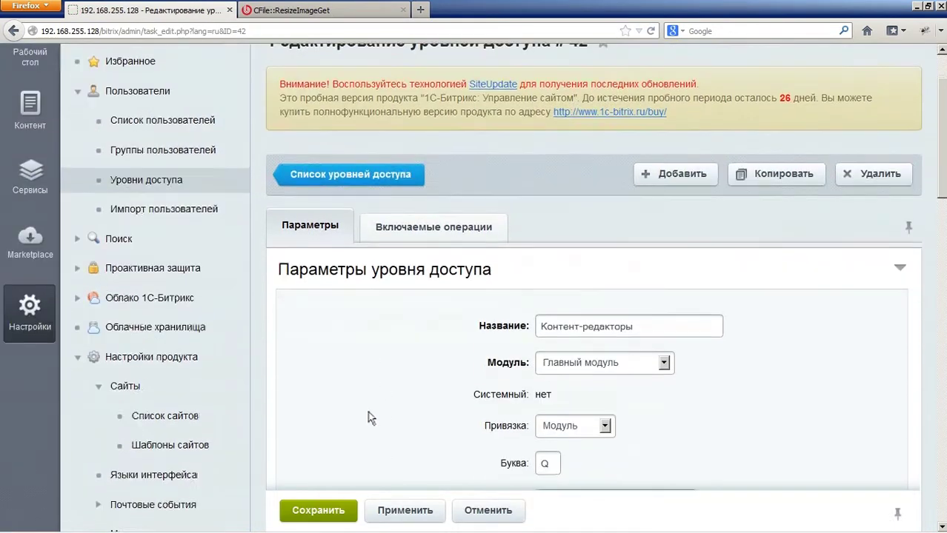
pyautogui.scroll(-2, 339, 354)
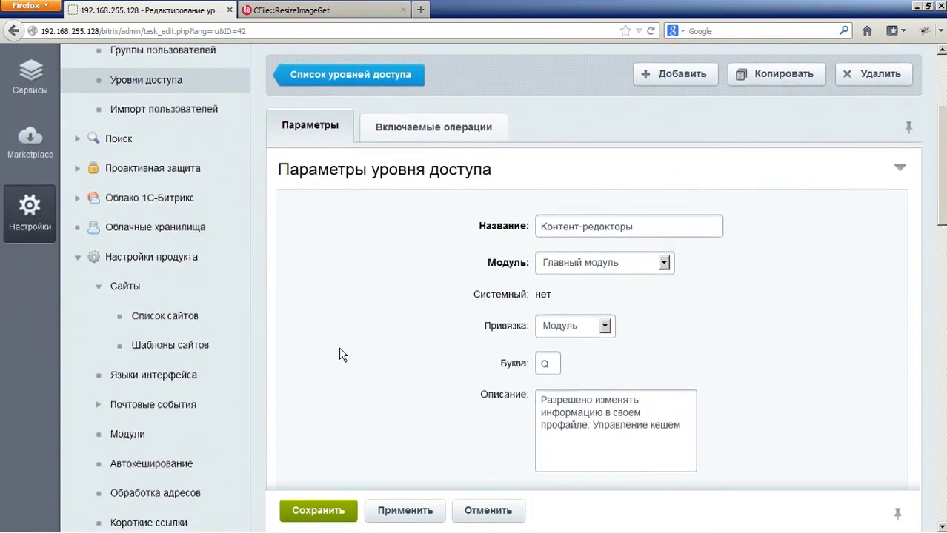
pyautogui.scroll(2, 465, 194)
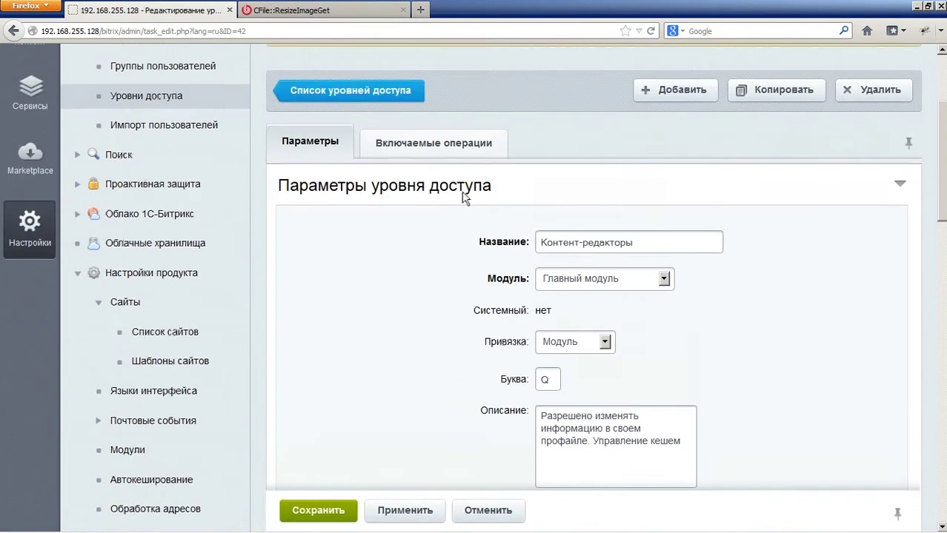
# Step: Review the checked operations on its Включаемые операции tab, such as own-profile editing and cache control
pyautogui.click(418, 147)
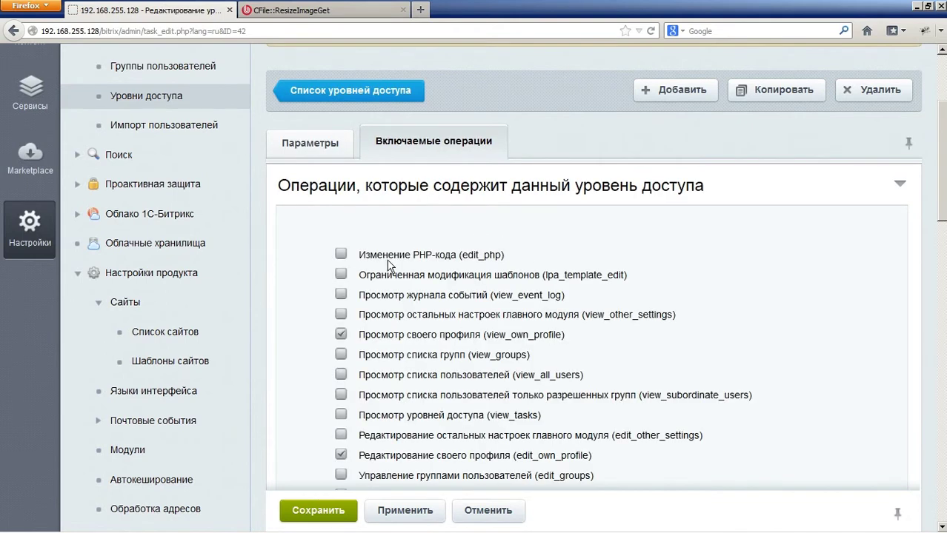
pyautogui.moveTo(463, 264)
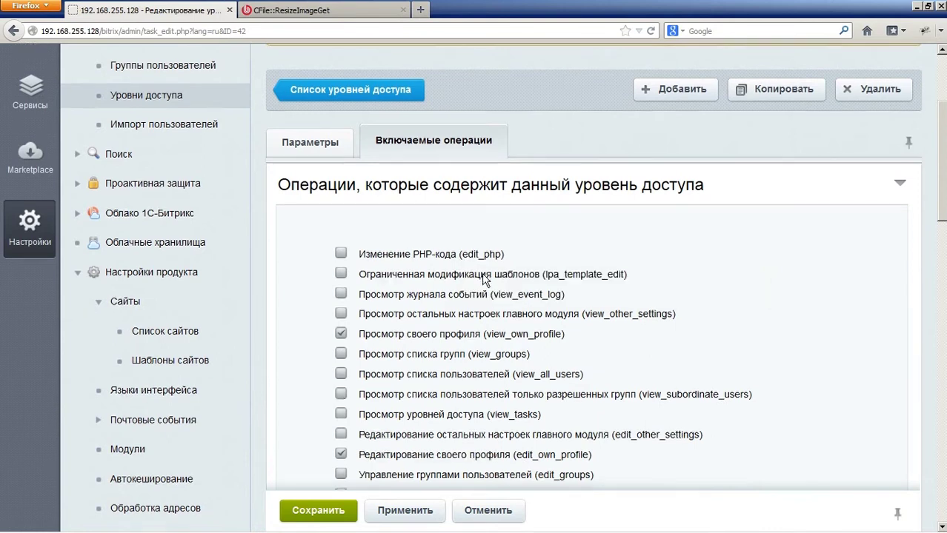
pyautogui.scroll(-2, 462, 274)
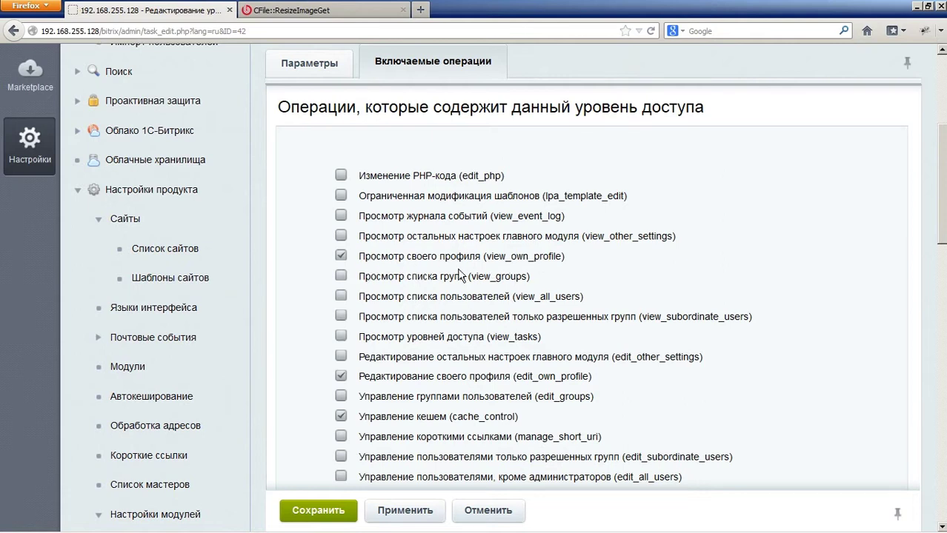
pyautogui.scroll(-2, 417, 326)
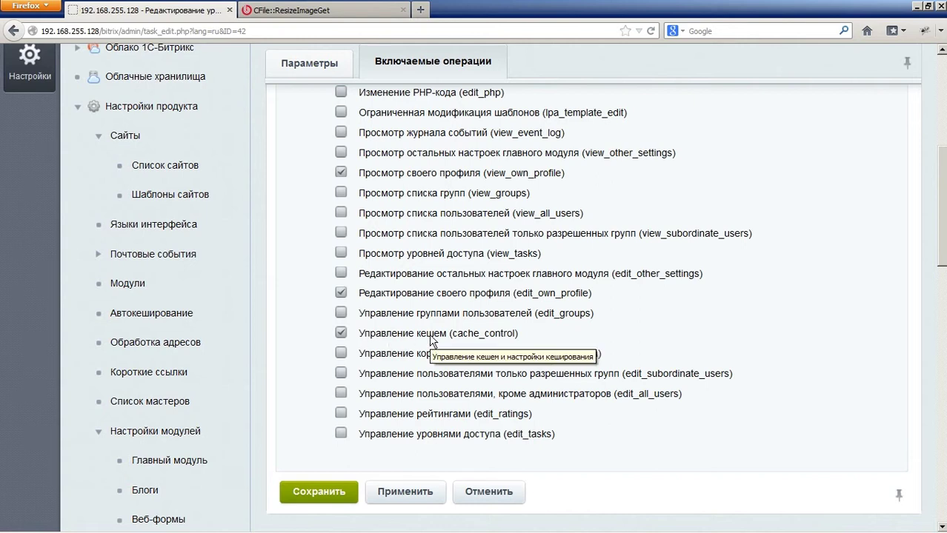
pyautogui.scroll(6, 431, 340)
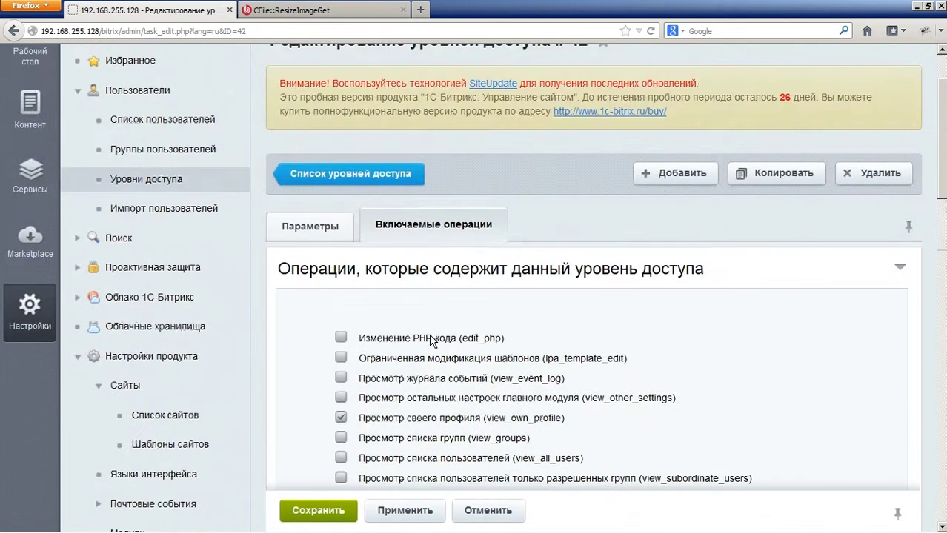
pyautogui.scroll(1, 431, 340)
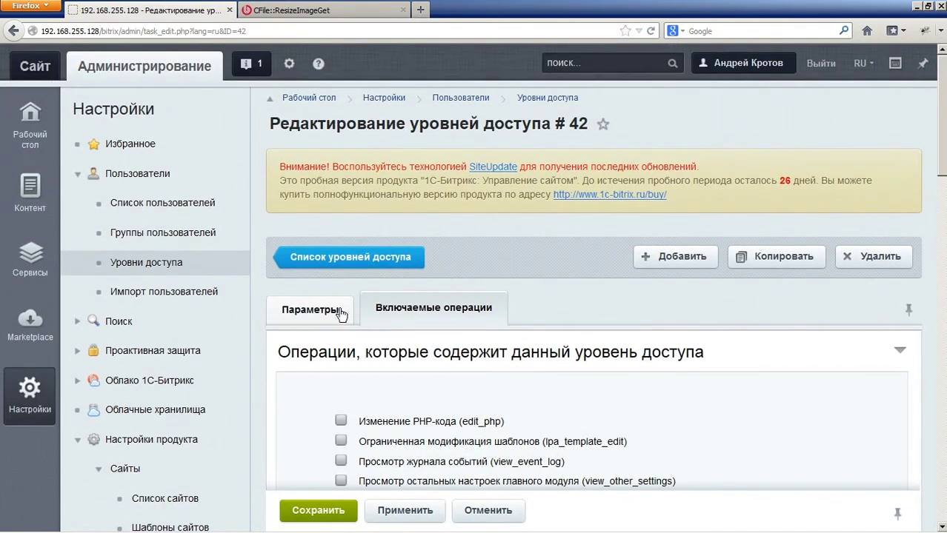
# Step: Open the Новости information block's settings from the content tree
pyautogui.click(24, 194)
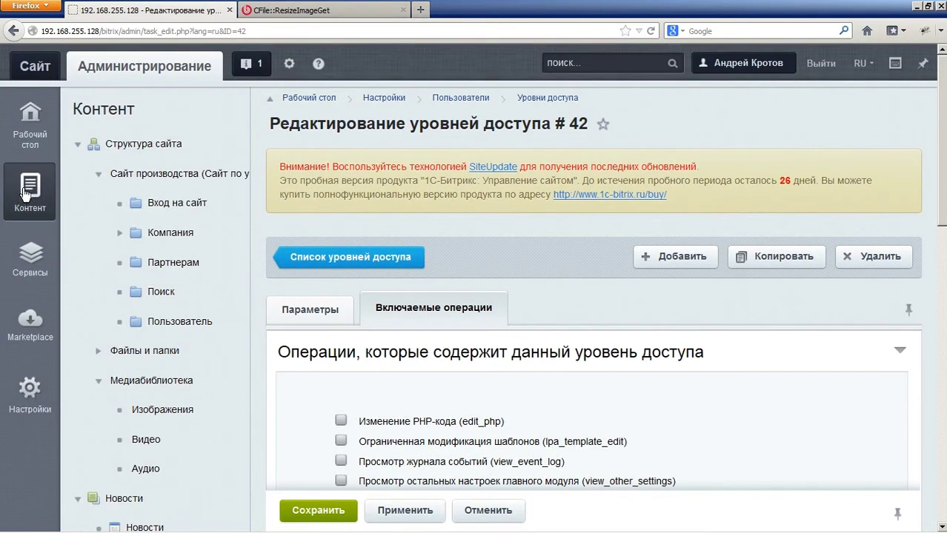
pyautogui.scroll(-5, 173, 288)
pyautogui.scroll(-10, 175, 289)
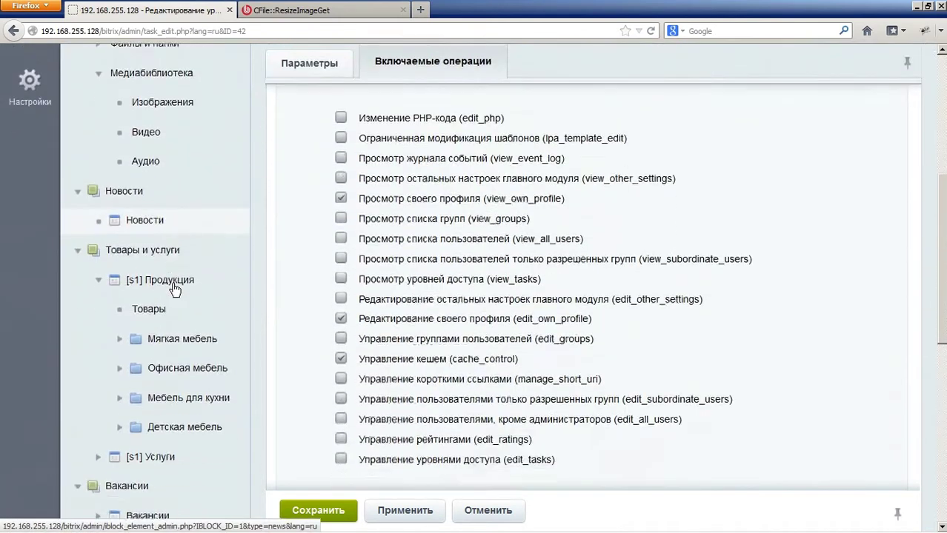
pyautogui.scroll(-3, 174, 300)
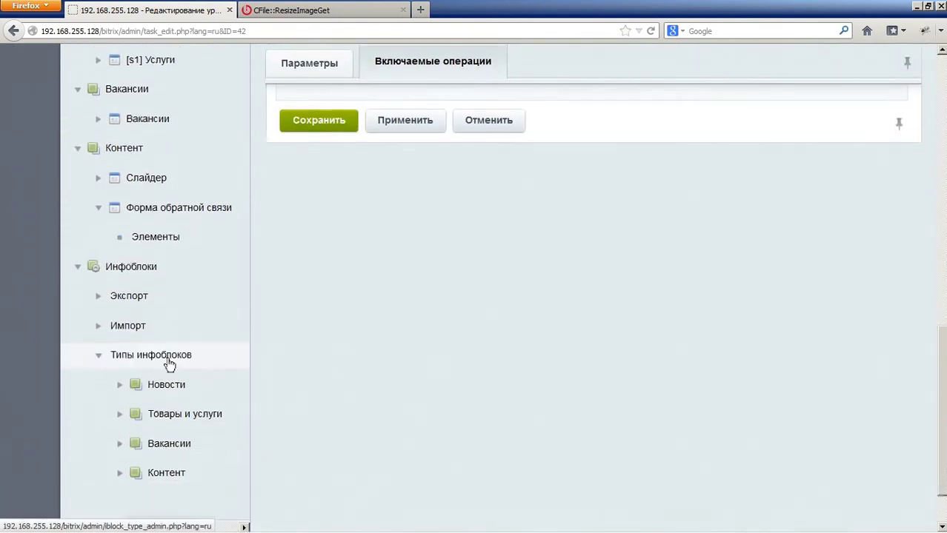
pyautogui.click(120, 320)
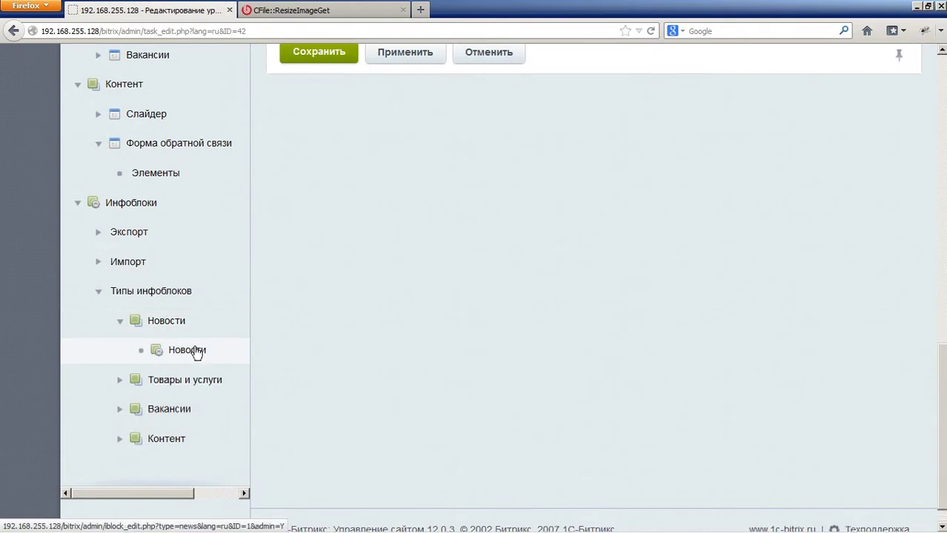
pyautogui.click(196, 349)
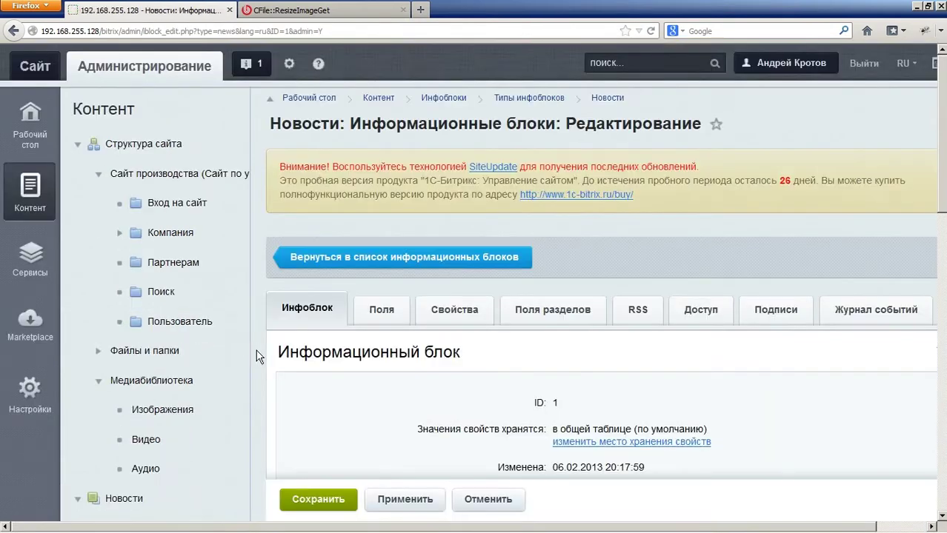
# Step: On its Доступ tab keep Контент-редакторы at Изменение, then expand the Контент type
pyautogui.click(705, 319)
pyautogui.scroll(-3, 703, 326)
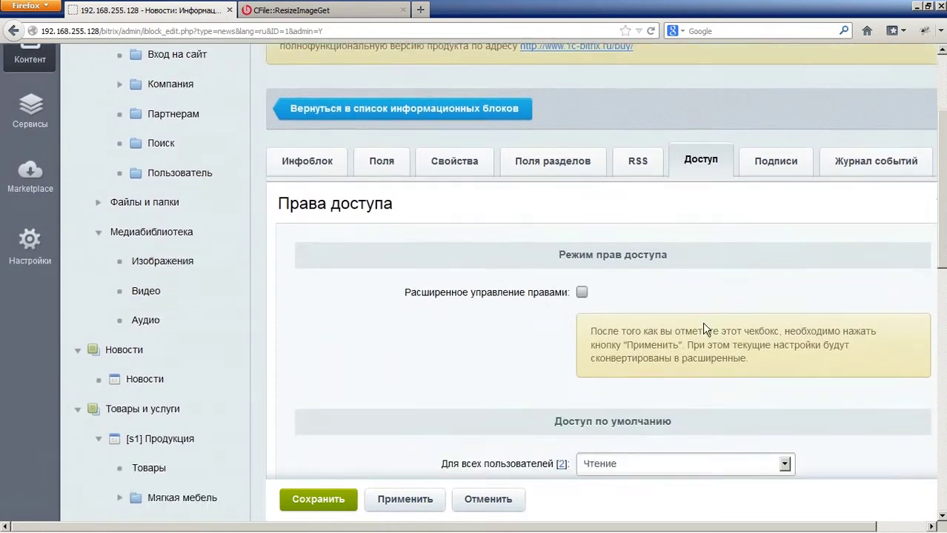
pyautogui.scroll(-2, 703, 326)
pyautogui.scroll(-5, 641, 309)
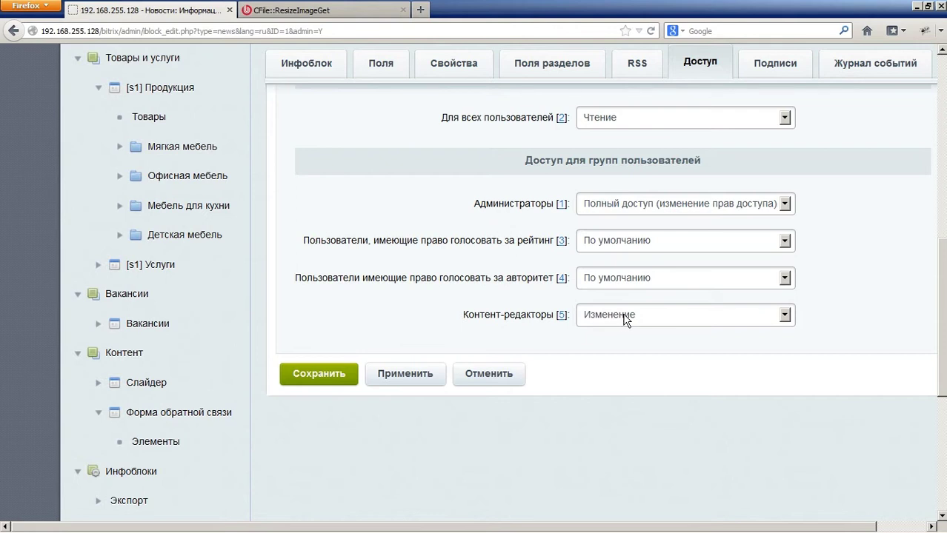
pyautogui.click(637, 318)
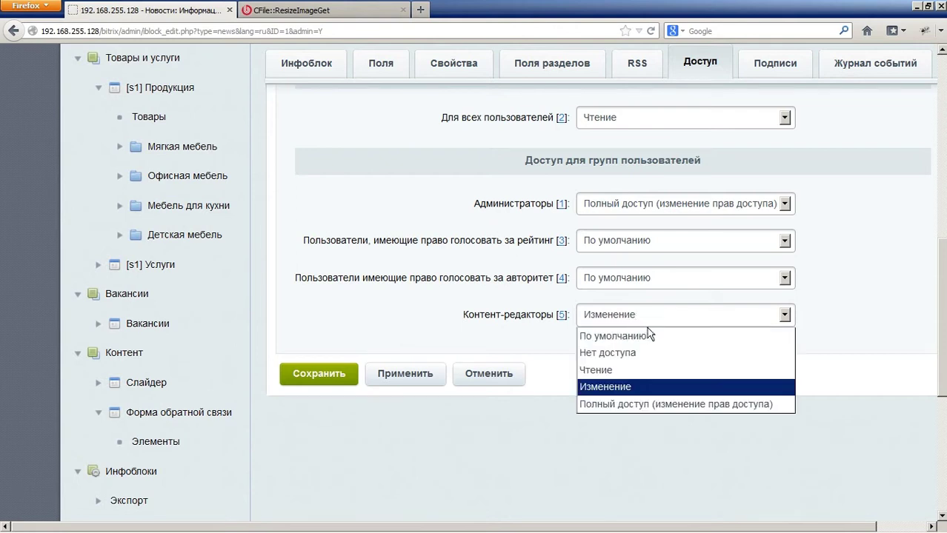
pyautogui.click(651, 323)
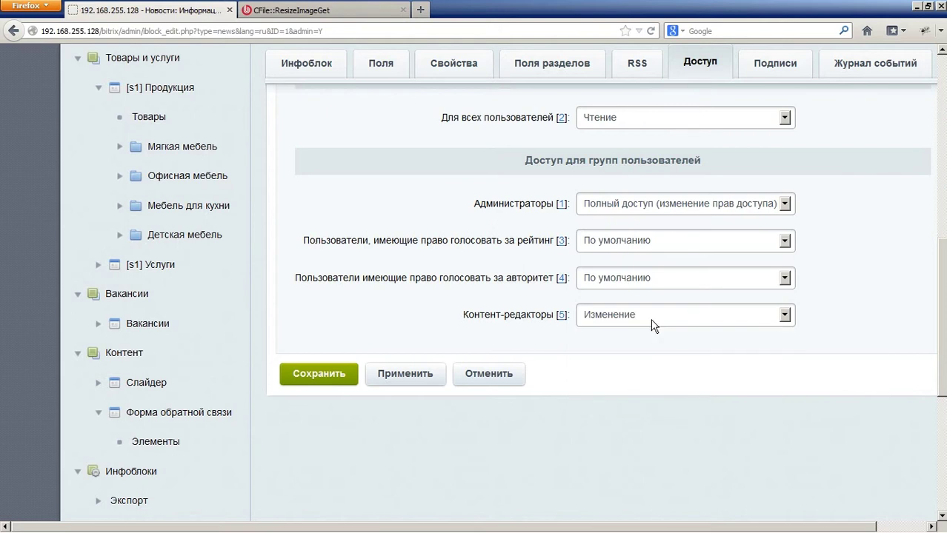
pyautogui.scroll(-2, 296, 317)
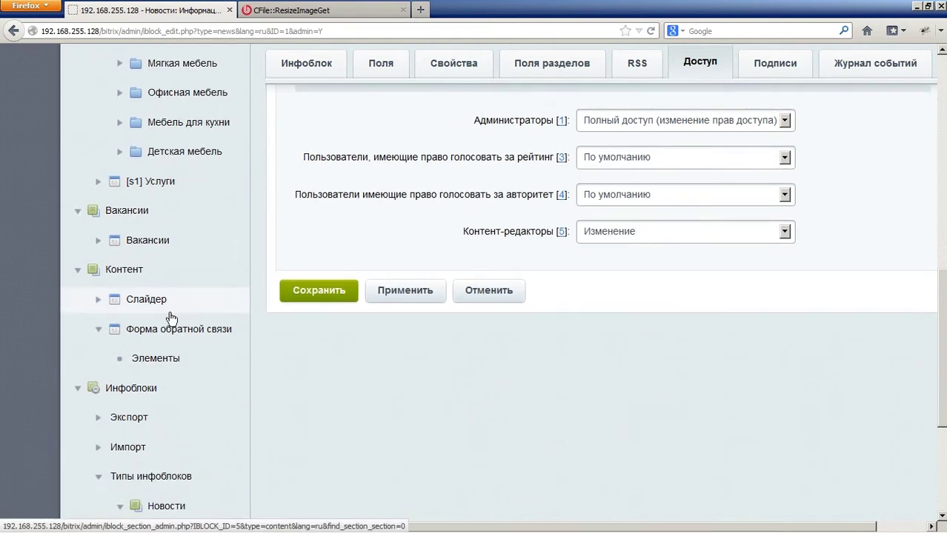
pyautogui.scroll(-4, 183, 368)
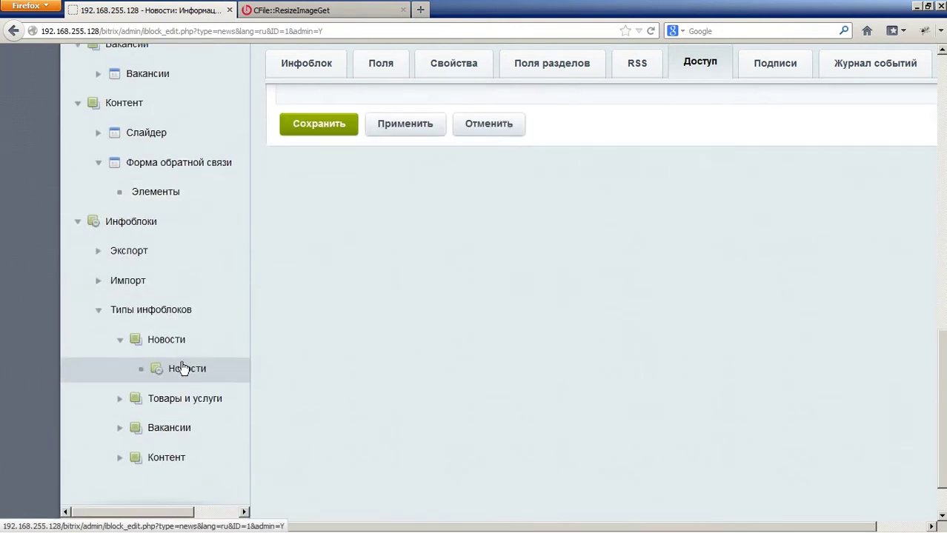
pyautogui.click(119, 457)
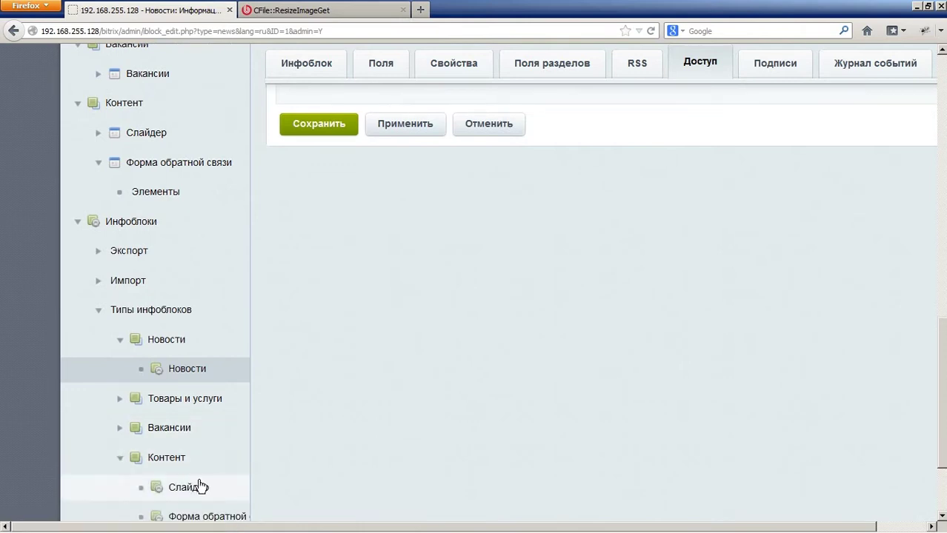
# Step: On the Слайдер info block's Доступ tab, set Контент-редакторы to Изменение and save
pyautogui.click(200, 488)
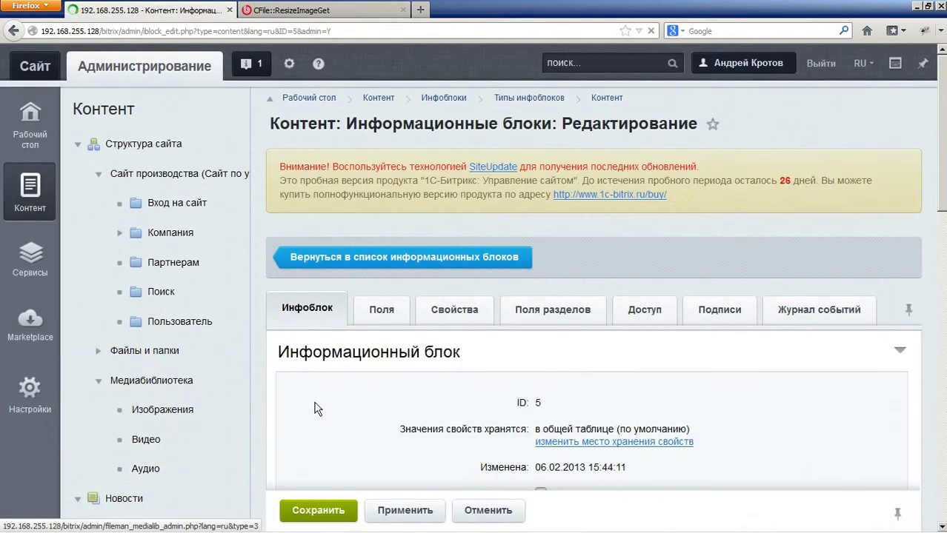
pyautogui.click(652, 315)
pyautogui.scroll(-3, 657, 329)
pyautogui.scroll(-8, 657, 339)
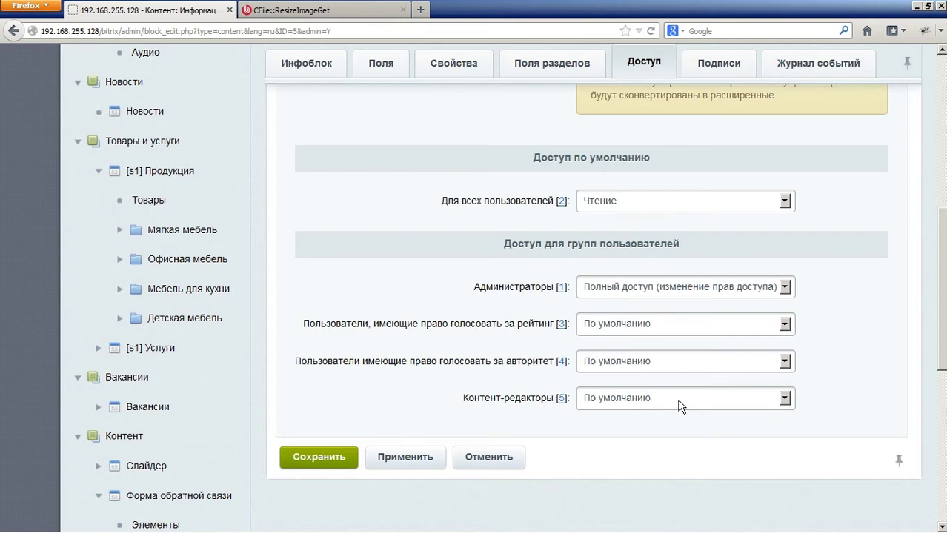
pyautogui.click(679, 400)
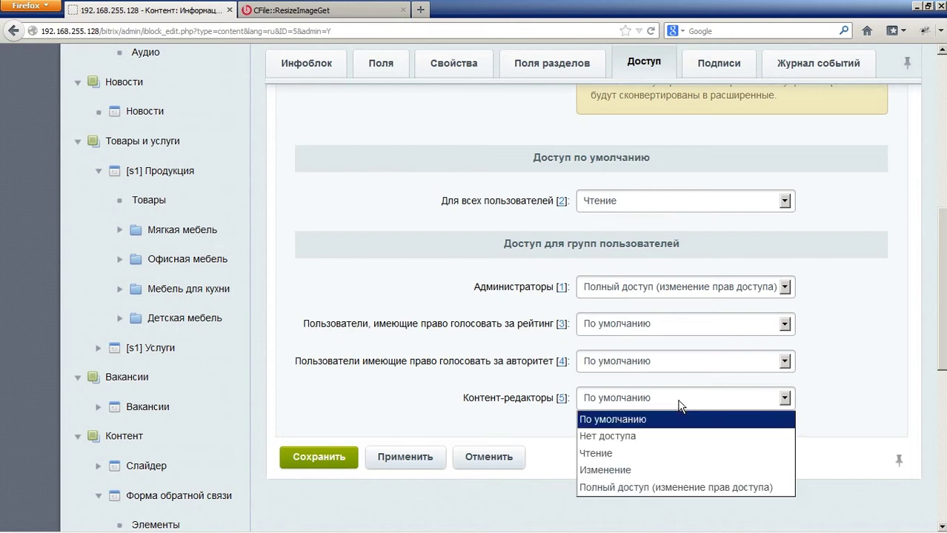
pyautogui.click(619, 471)
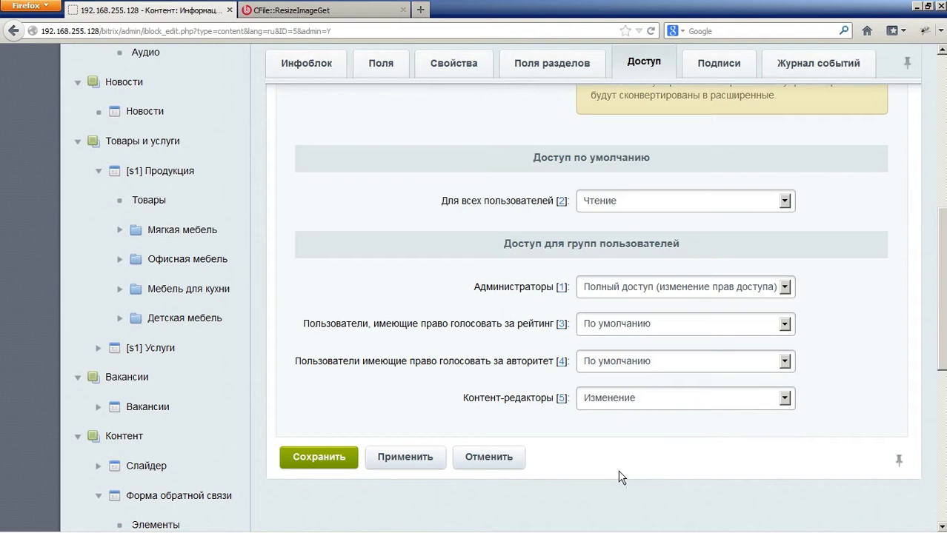
pyautogui.click(317, 457)
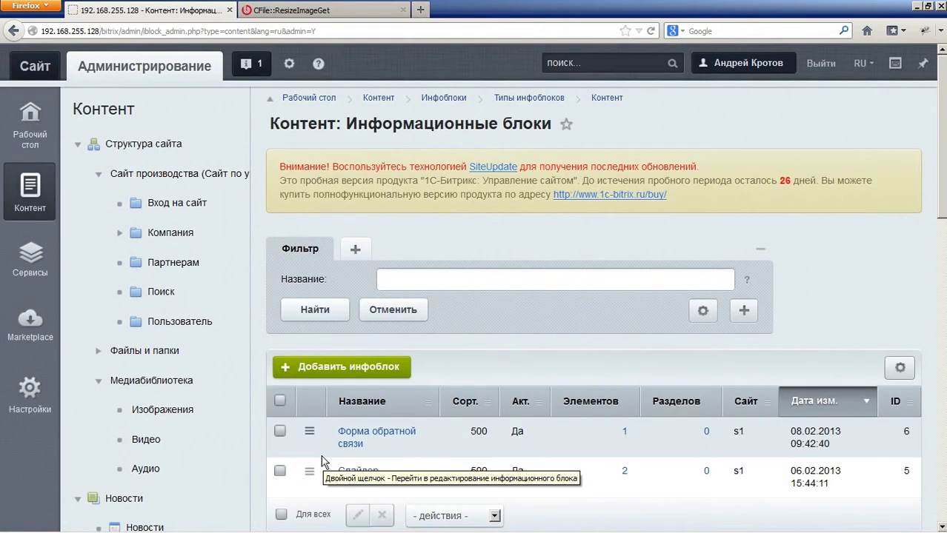
# Step: On the Форма обратной связи info block's Доступ tab, set Контент-редакторы to Изменение and save
pyautogui.scroll(-2, 341, 385)
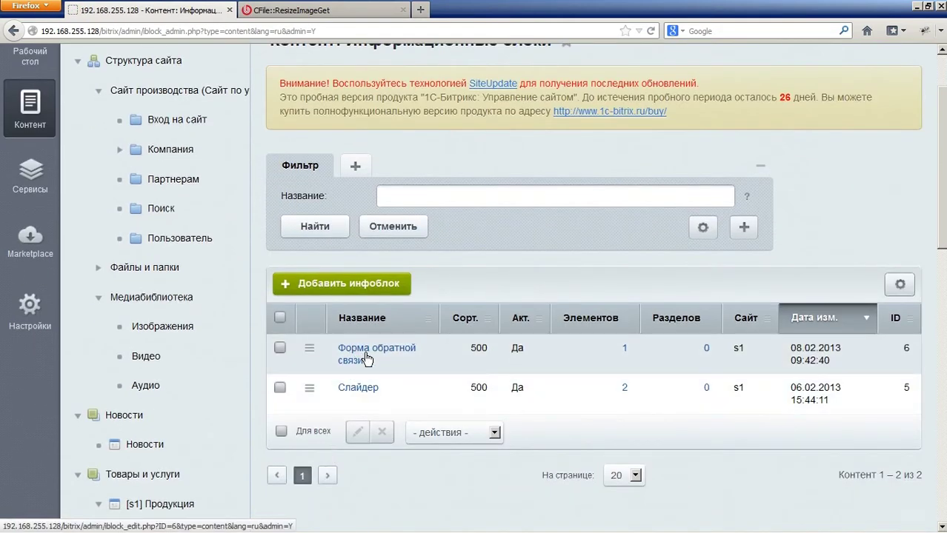
pyautogui.click(356, 355)
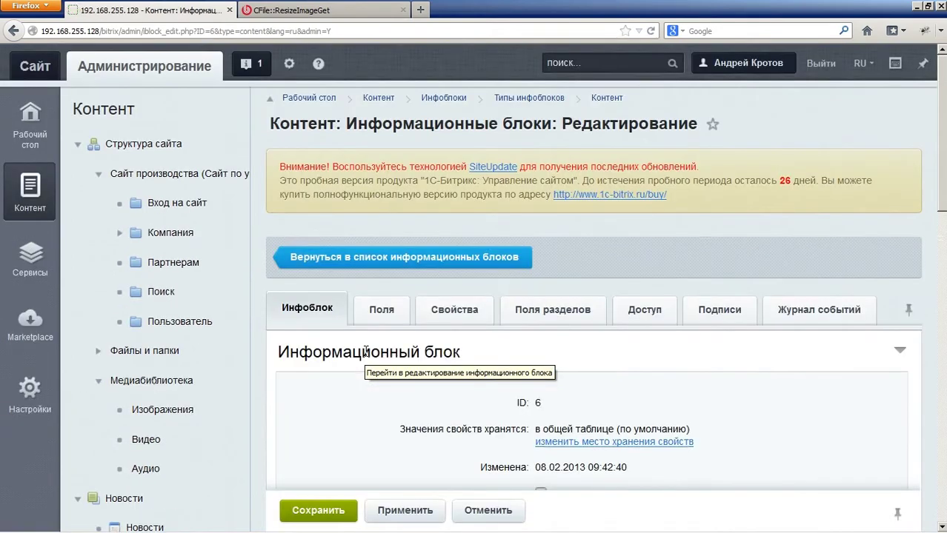
pyautogui.click(643, 310)
pyautogui.scroll(-5, 533, 412)
pyautogui.scroll(-6, 533, 412)
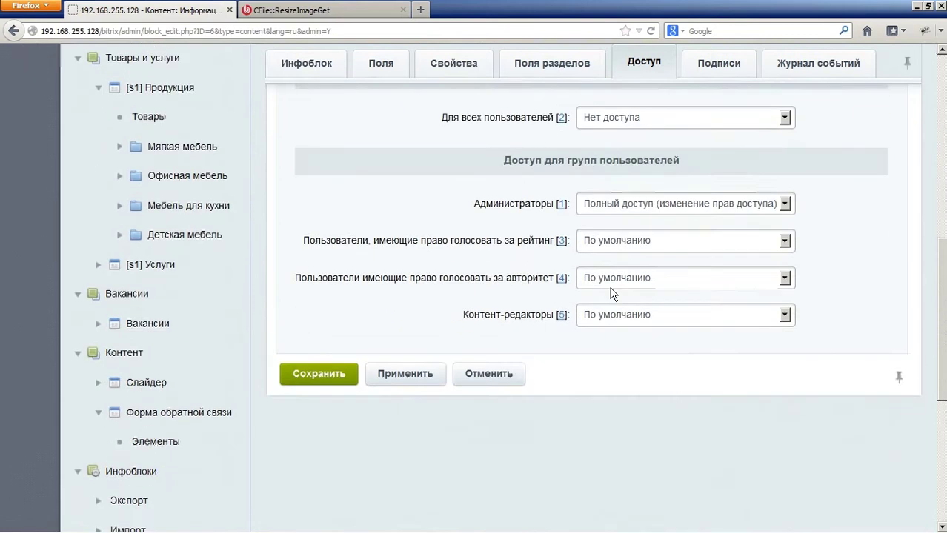
pyautogui.click(617, 315)
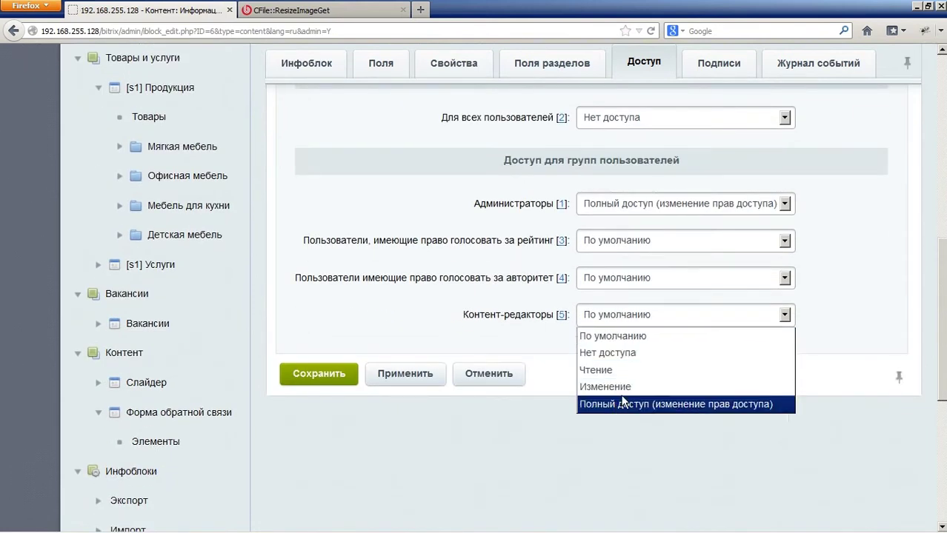
pyautogui.click(614, 385)
pyautogui.click(319, 374)
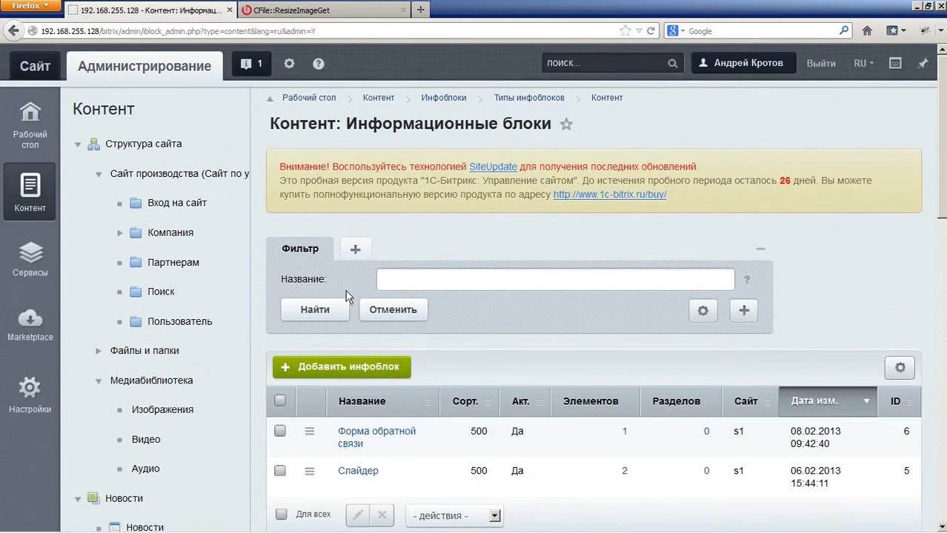
# Step: Leave the admin panel for the public site's Партнерам page
pyautogui.click(48, 68)
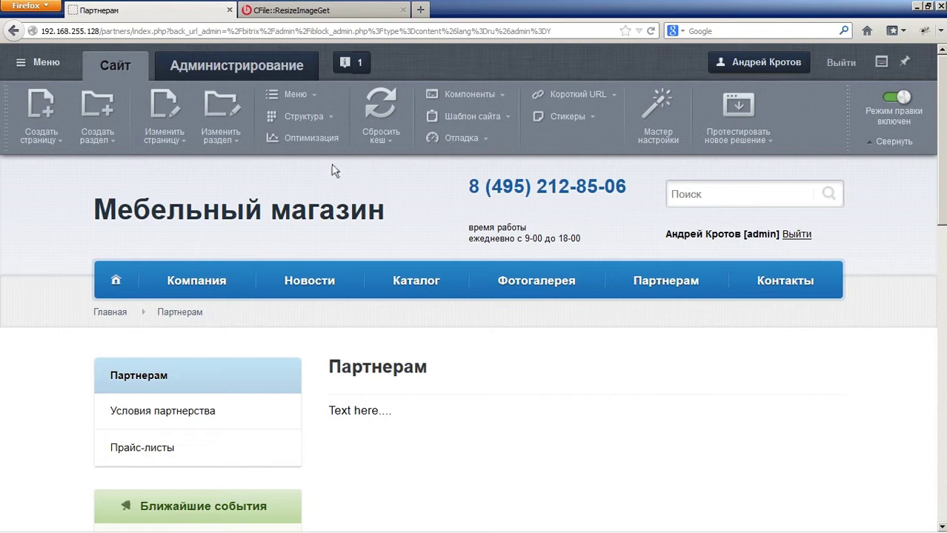
# Step: Go to the Новости page and open the /news section's access rights
pyautogui.moveTo(304, 274)
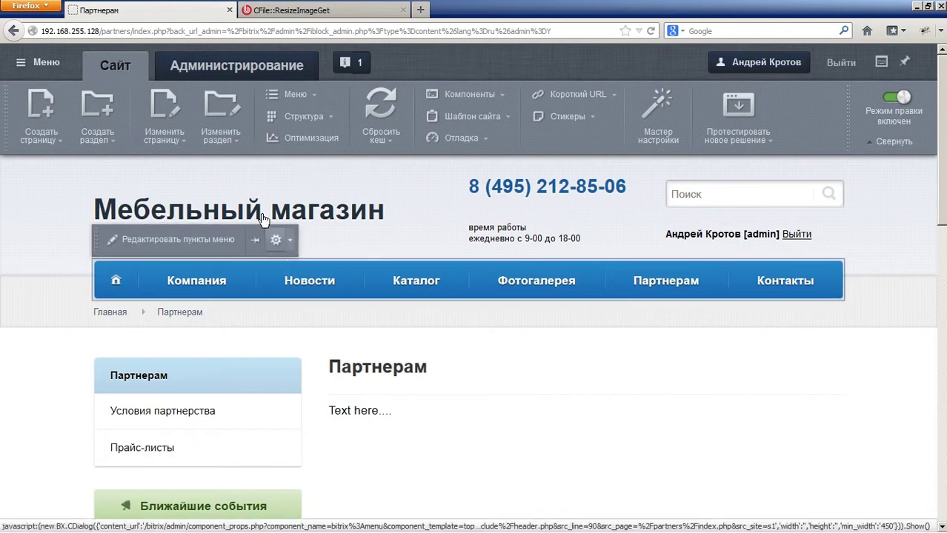
pyautogui.click(301, 275)
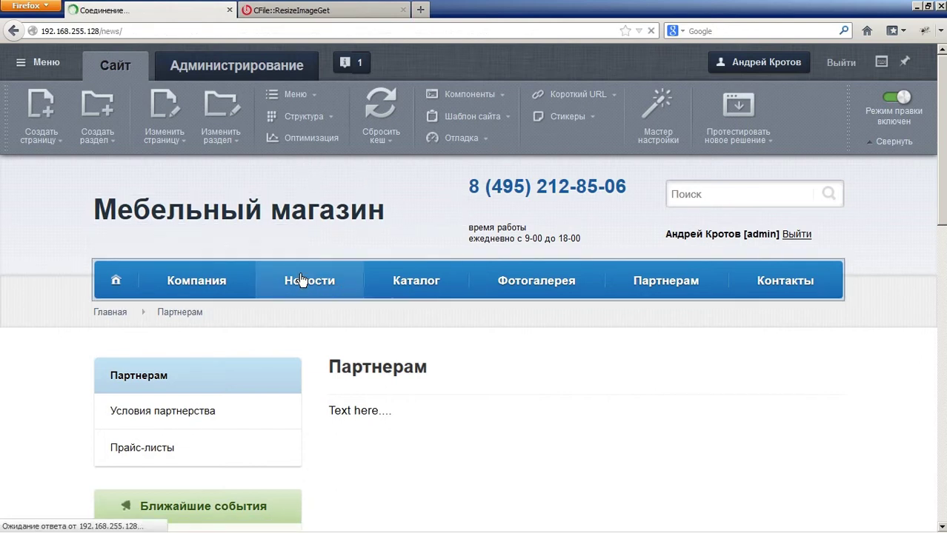
pyautogui.click(210, 143)
pyautogui.click(248, 193)
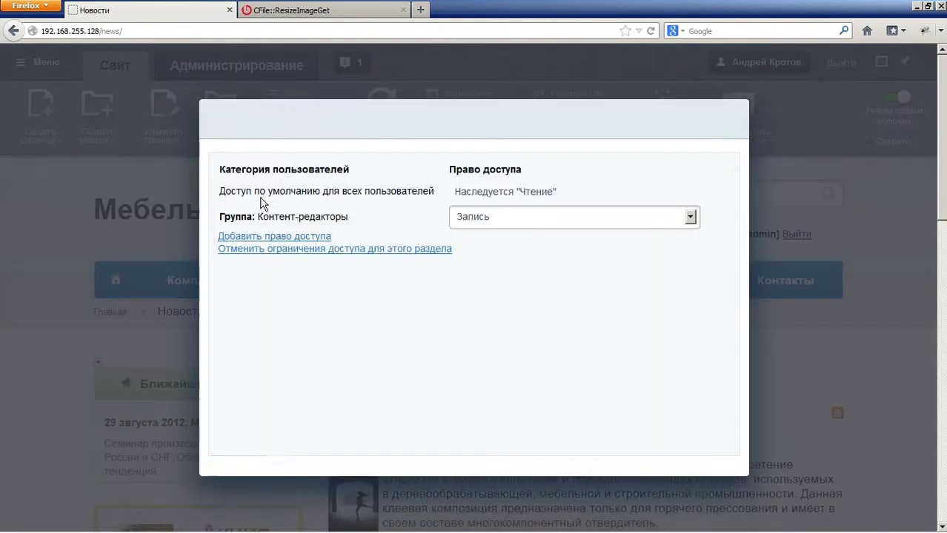
# Step: Confirm Контент-редакторы keeps Запись access to /news and save the rights
pyautogui.moveTo(387, 274); pyautogui.dragTo(231, 263)
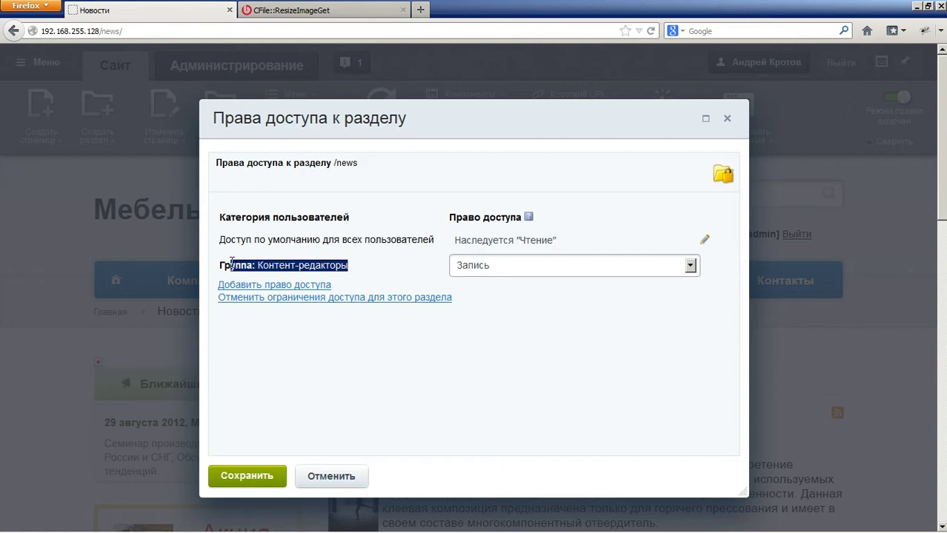
pyautogui.click(506, 270)
pyautogui.click(509, 271)
pyautogui.click(509, 271)
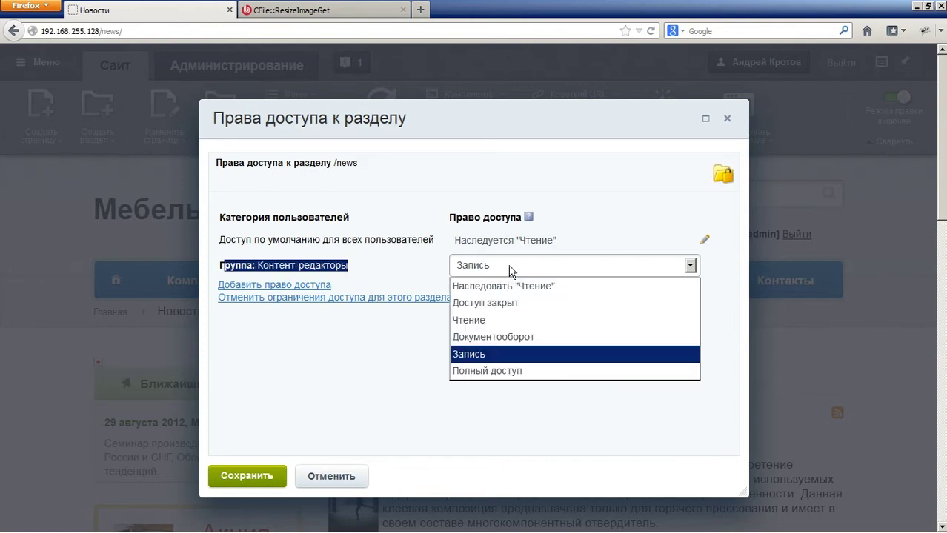
pyautogui.click(357, 397)
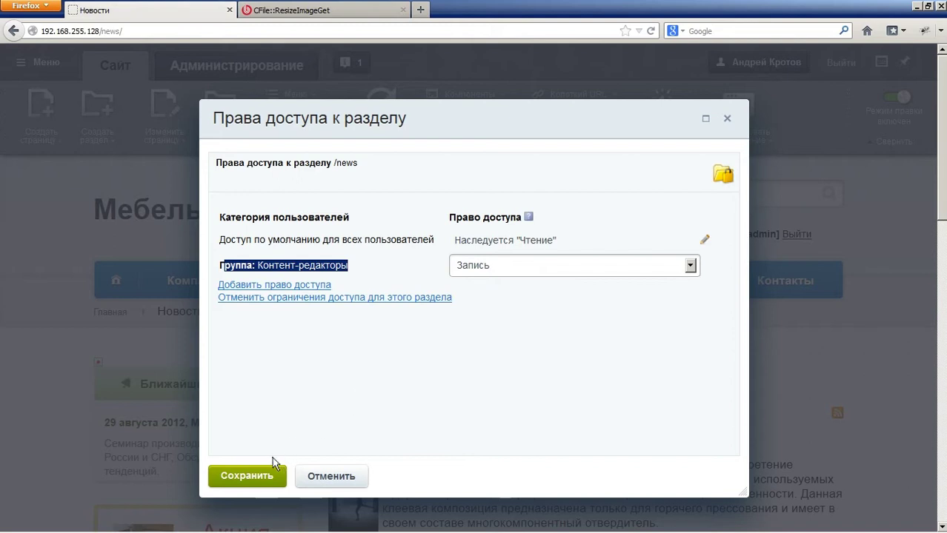
pyautogui.click(262, 474)
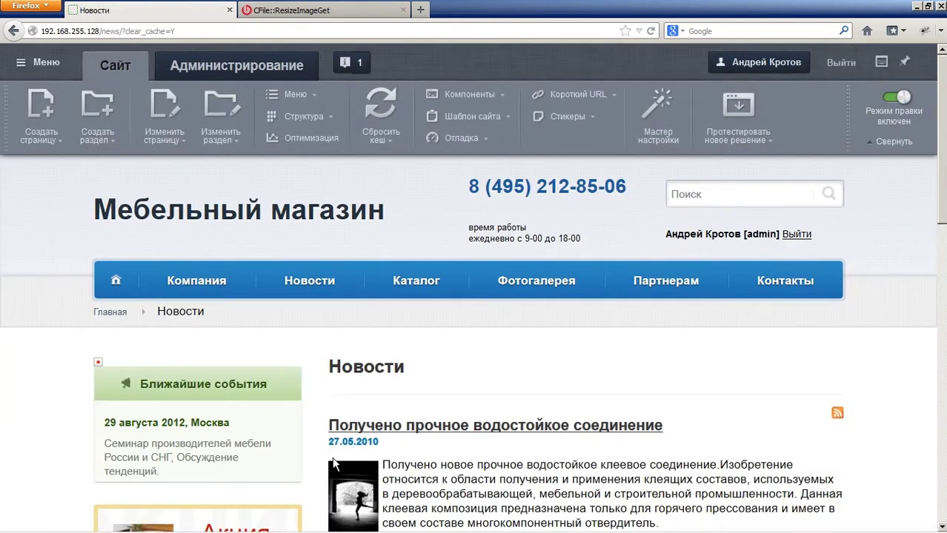
# Step: Go to the Партнерам page and open the /partners section's access rights
pyautogui.click(630, 285)
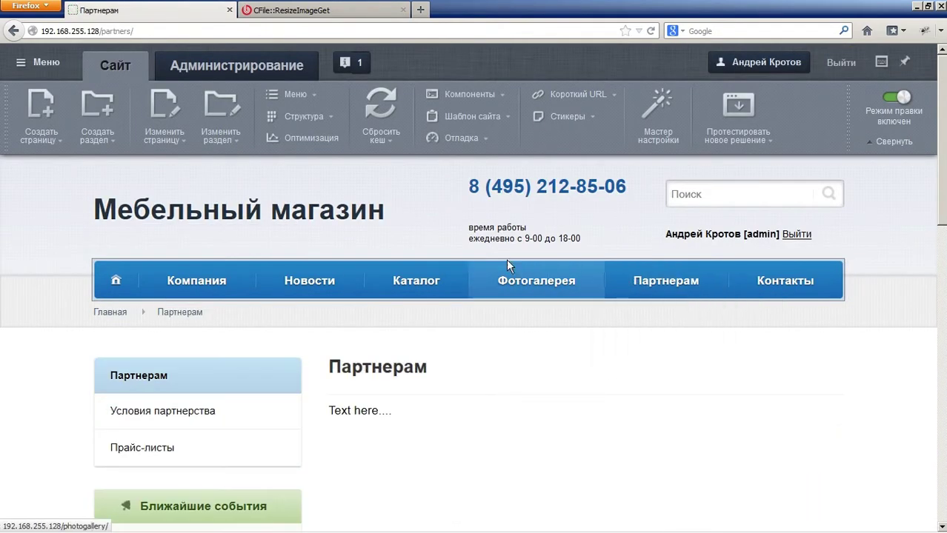
pyautogui.click(218, 146)
pyautogui.click(233, 189)
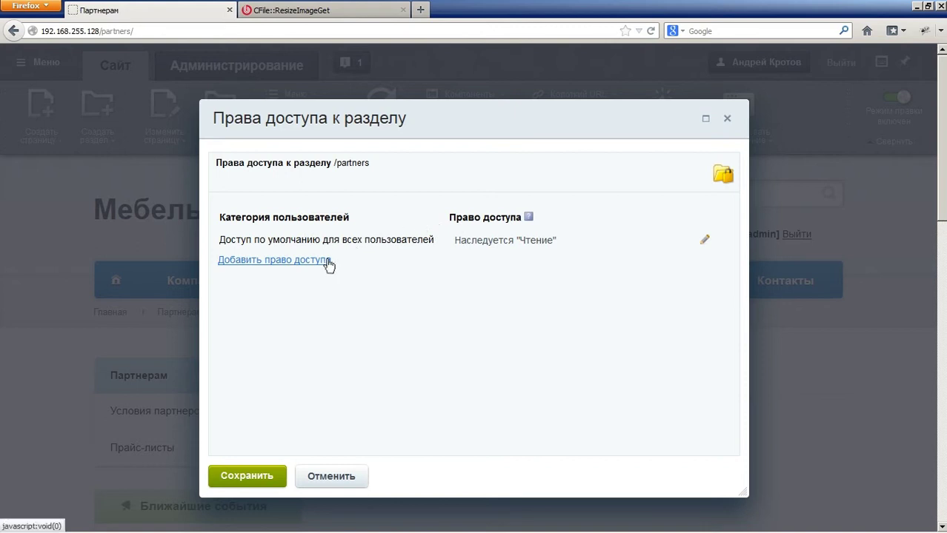
# Step: Add a Контент-редакторы rule with Запись access to /partners and save
pyautogui.click(298, 261)
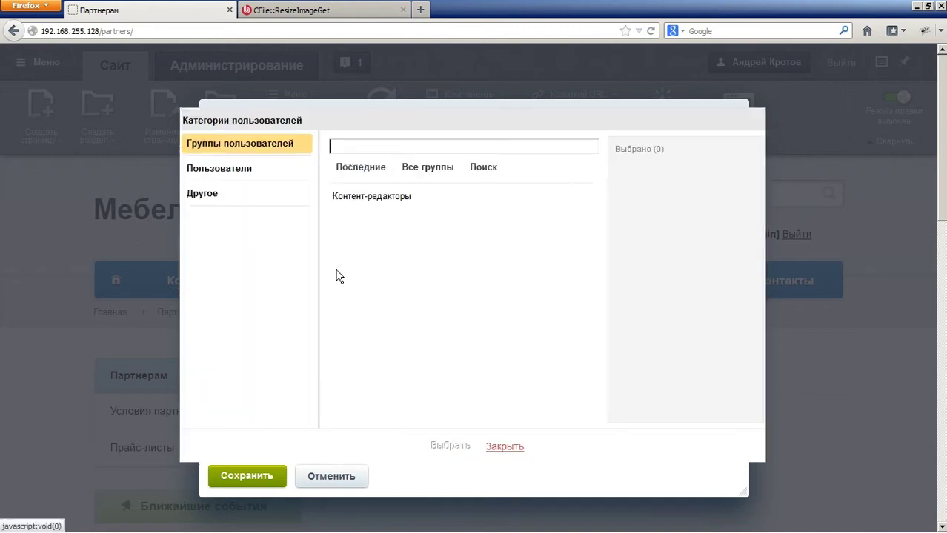
pyautogui.click(356, 196)
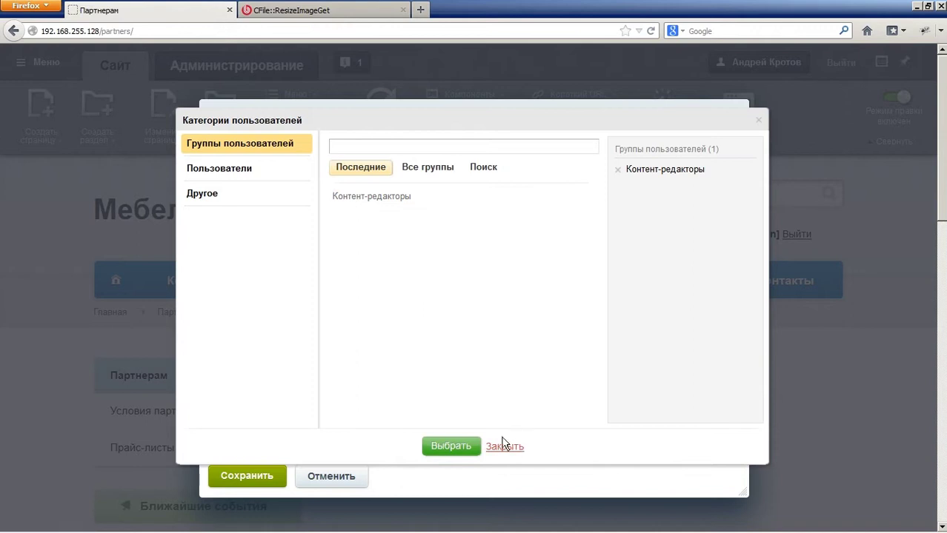
pyautogui.click(448, 447)
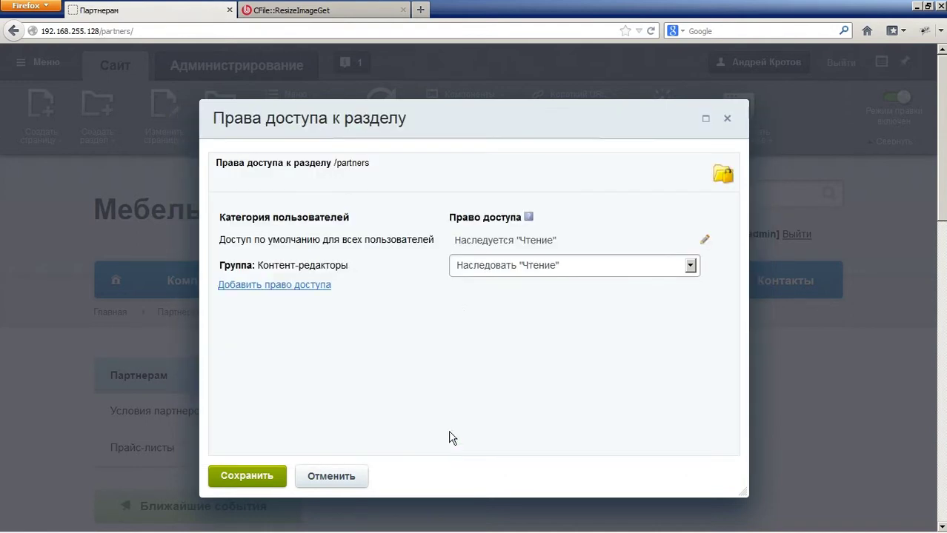
pyautogui.click(498, 268)
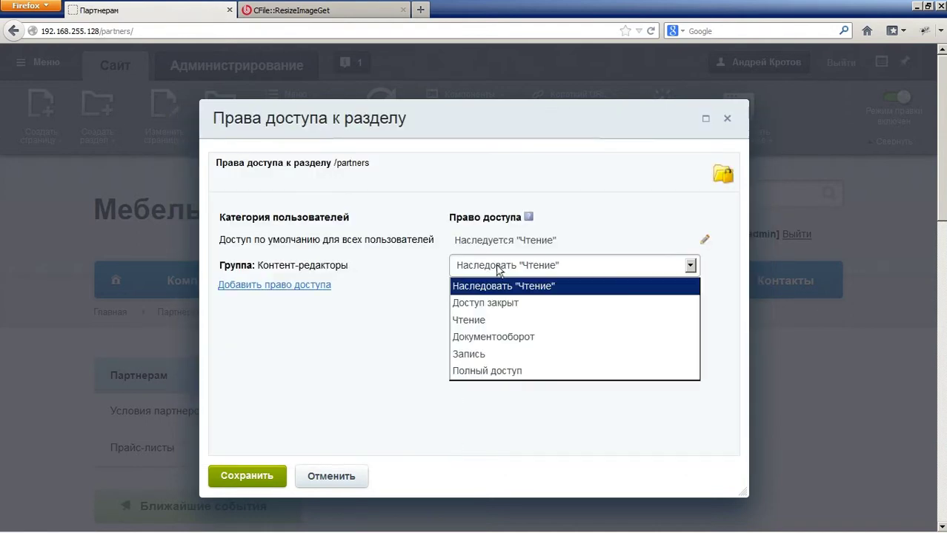
pyautogui.click(513, 356)
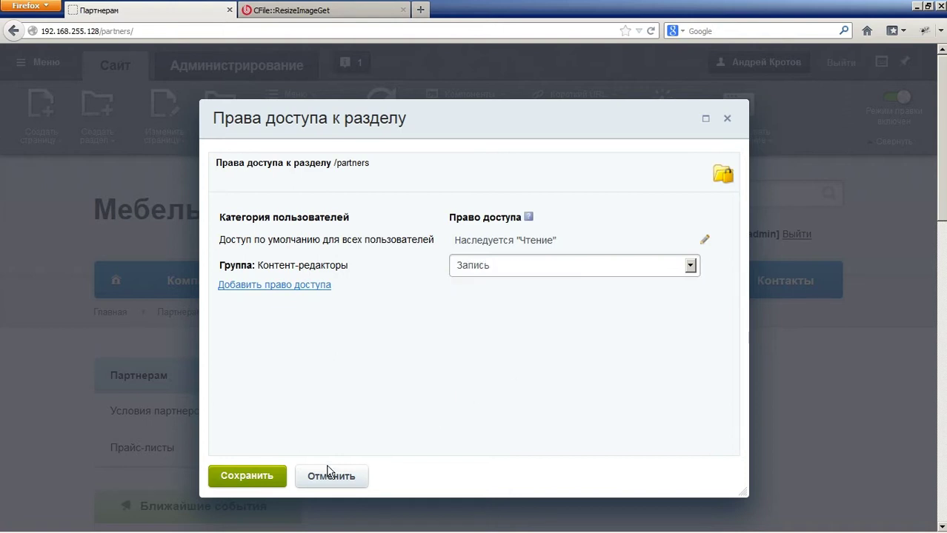
pyautogui.click(265, 476)
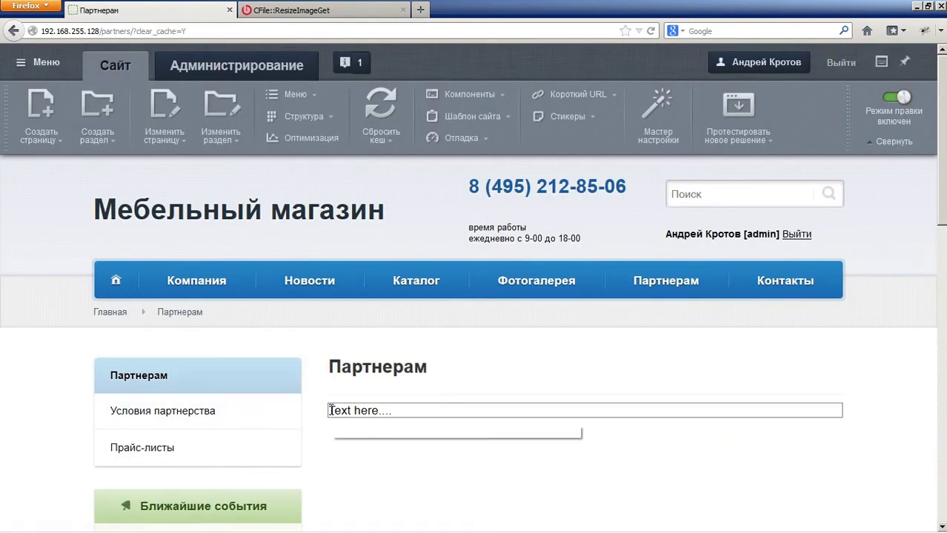
pyautogui.moveTo(329, 410)
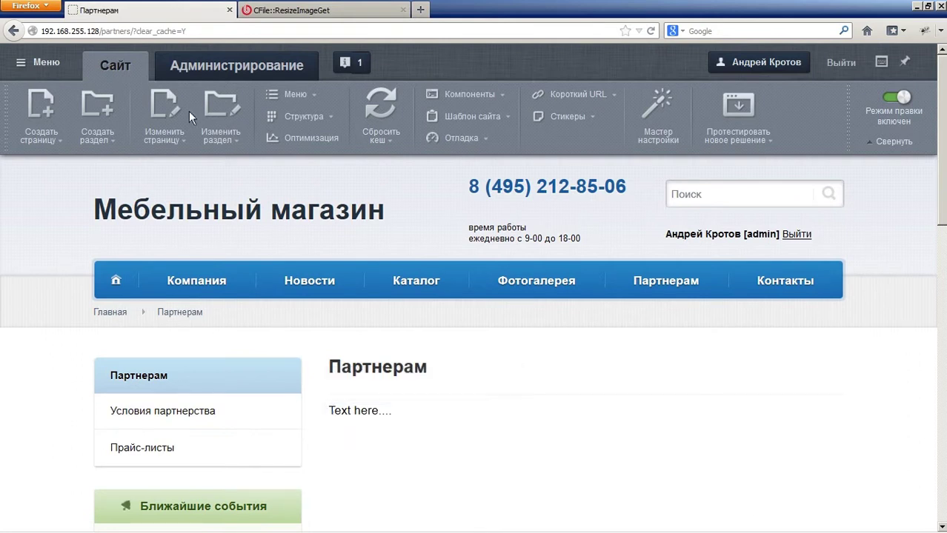
# Step: In Администрирование, open Файлы и папки and browse into the bitrix folder
pyautogui.click(190, 69)
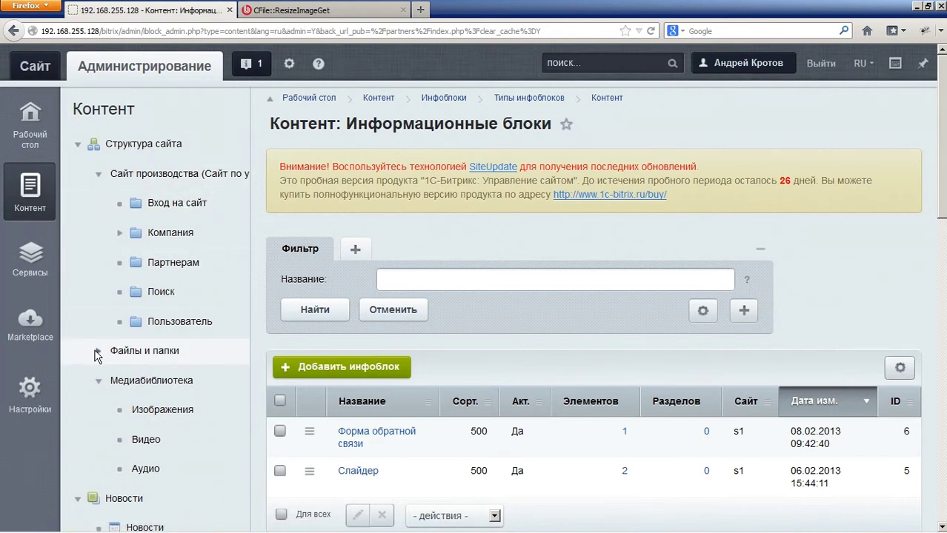
pyautogui.click(123, 354)
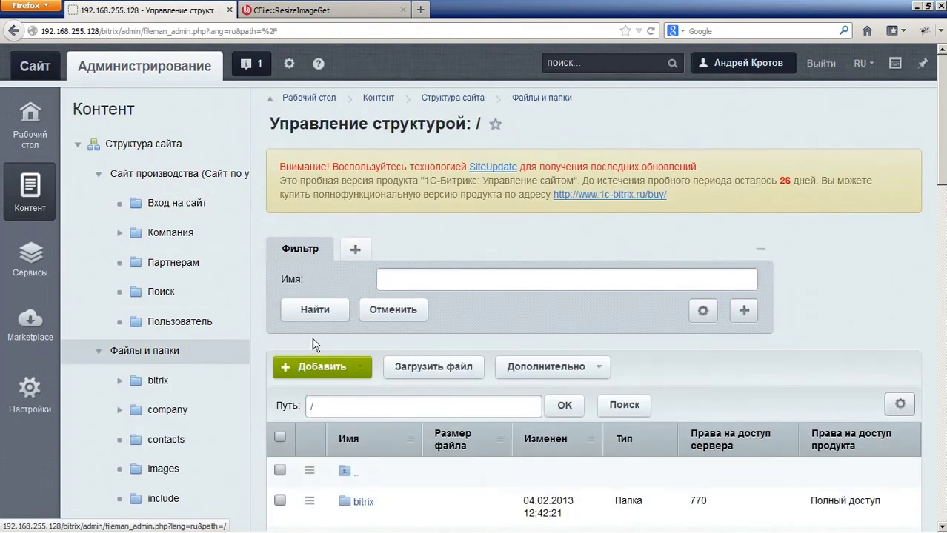
pyautogui.scroll(-5, 370, 355)
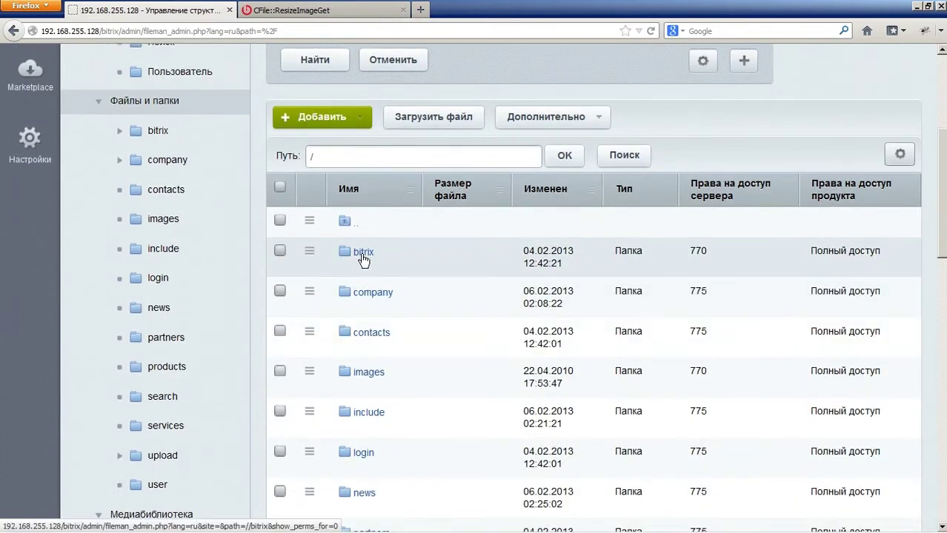
pyautogui.click(362, 254)
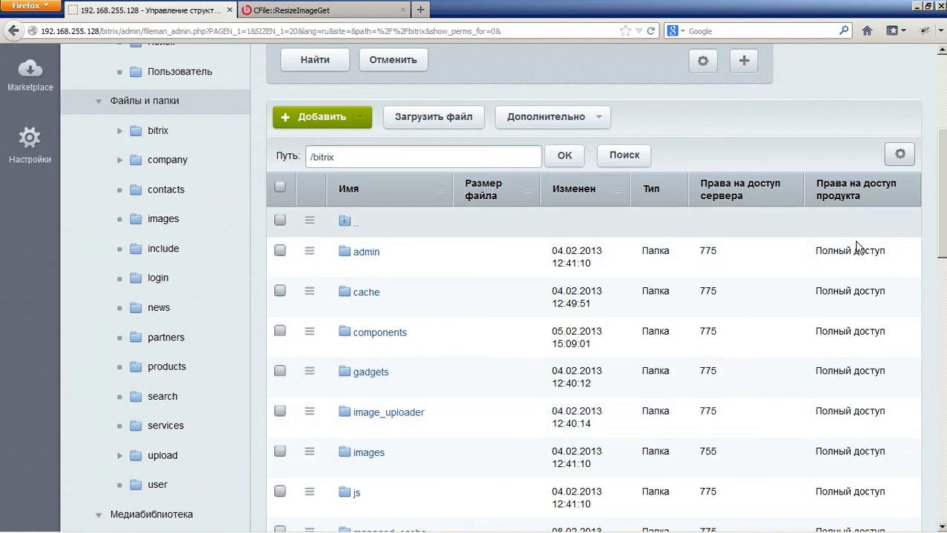
pyautogui.scroll(-5, 859, 266)
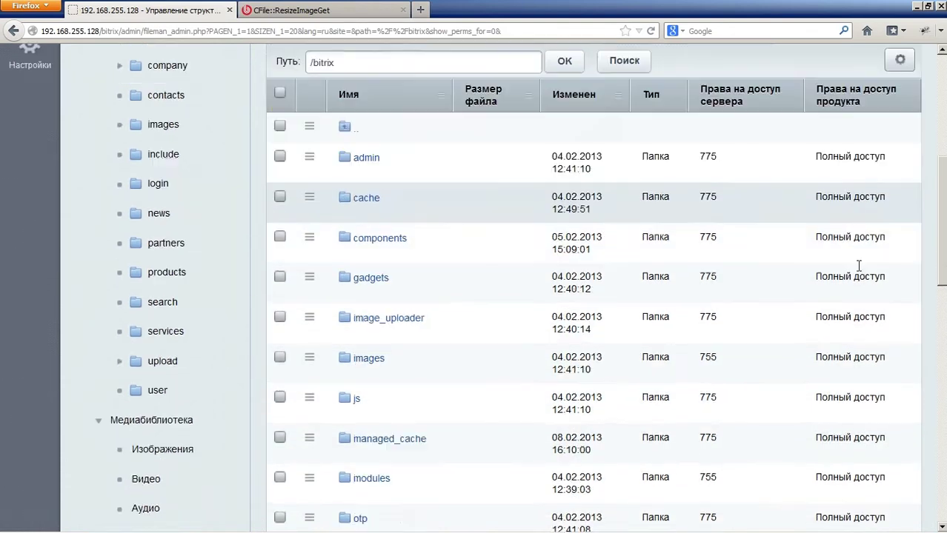
pyautogui.scroll(3, 857, 302)
pyautogui.scroll(4, 857, 302)
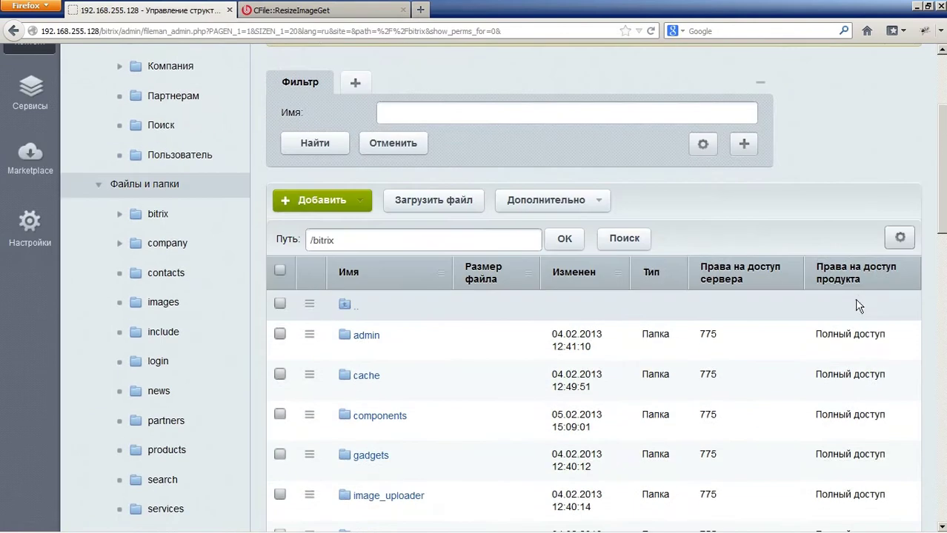
pyautogui.scroll(-2, 820, 277)
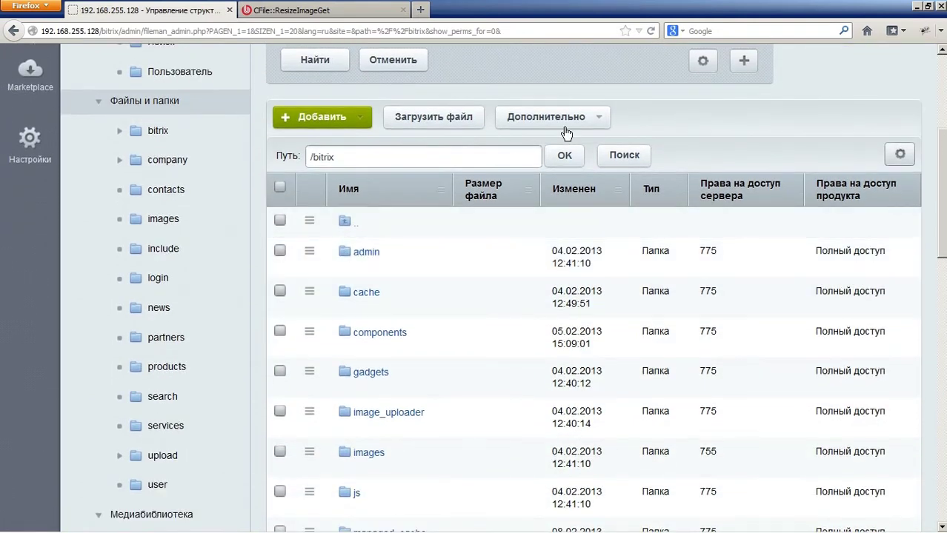
# Step: Show /bitrix access rights for Контент-редакторы [5], where admin reads Чтение
pyautogui.click(565, 127)
pyautogui.moveTo(585, 176)
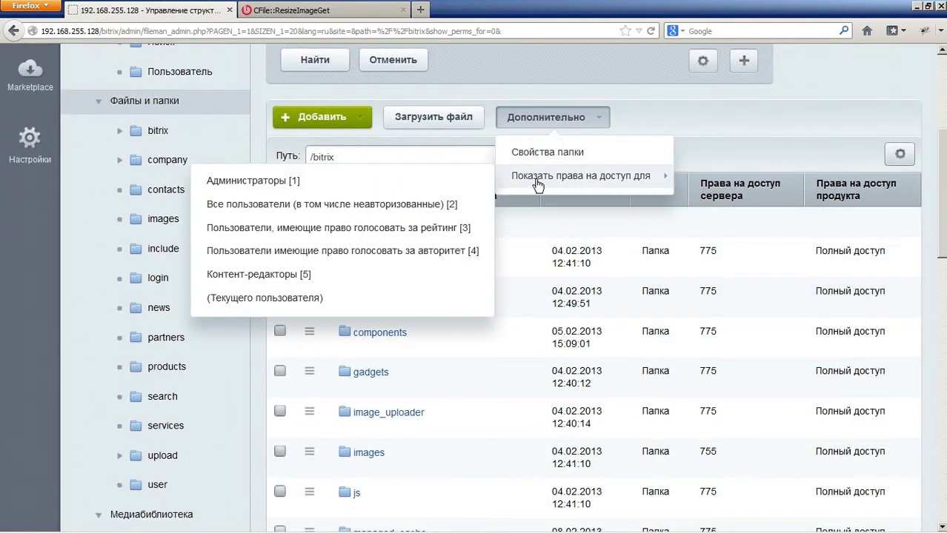
pyautogui.click(286, 275)
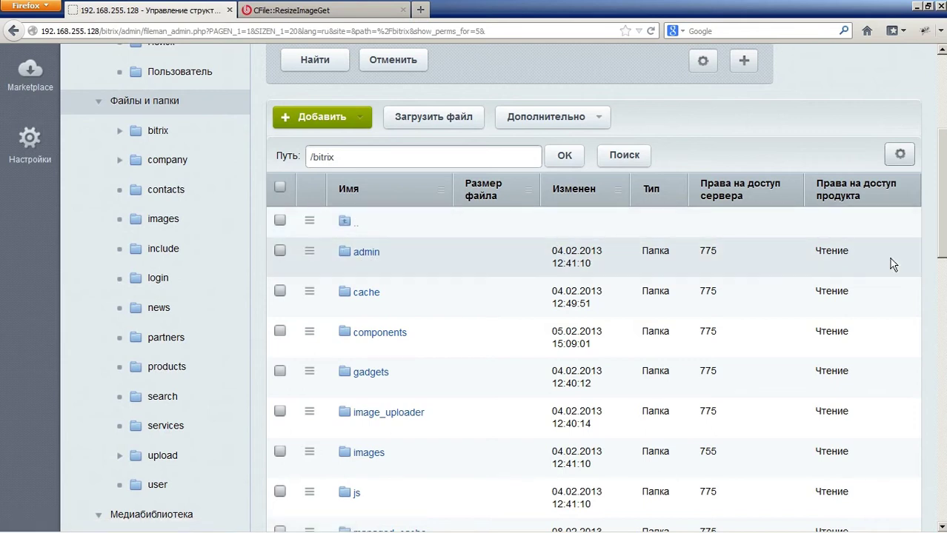
pyautogui.moveTo(814, 249); pyautogui.dragTo(854, 255)
# Step: Show /bitrix access rights for Все пользователи [2], where admin is Запрещен
pyautogui.click(575, 123)
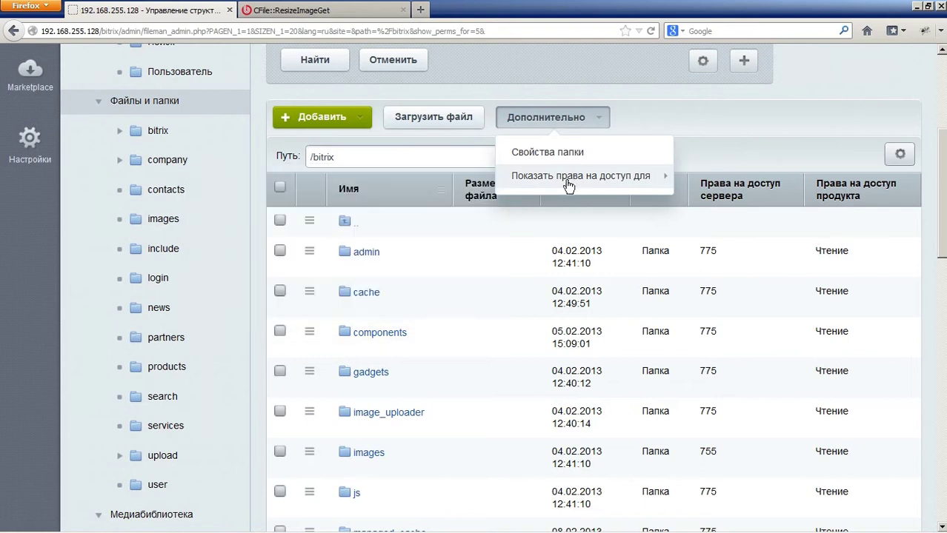
pyautogui.moveTo(525, 176)
pyautogui.click(325, 207)
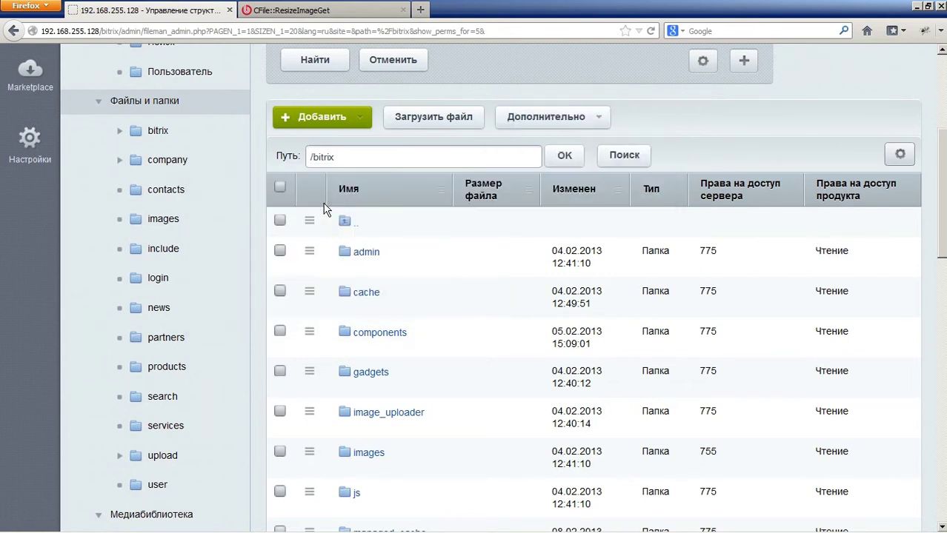
pyautogui.moveTo(868, 251); pyautogui.dragTo(812, 255)
pyautogui.click(856, 261)
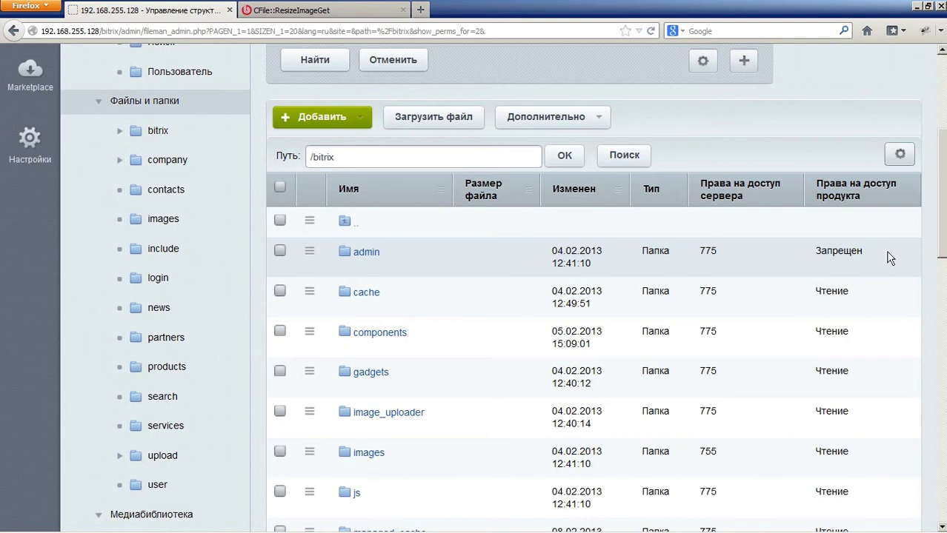
pyautogui.scroll(6, 412, 237)
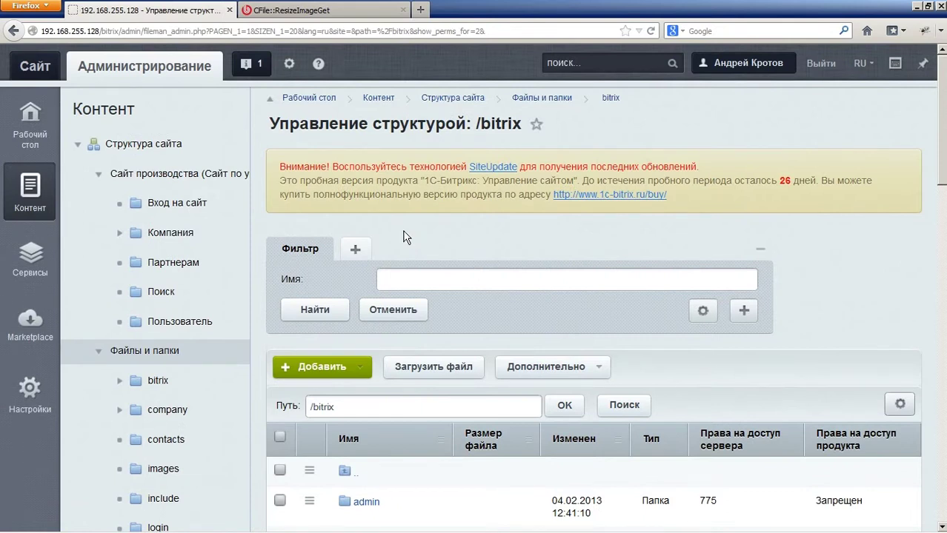
# Step: Log out and sign in with the partner user's login and password, declining Firefox's save-password offer
pyautogui.click(820, 66)
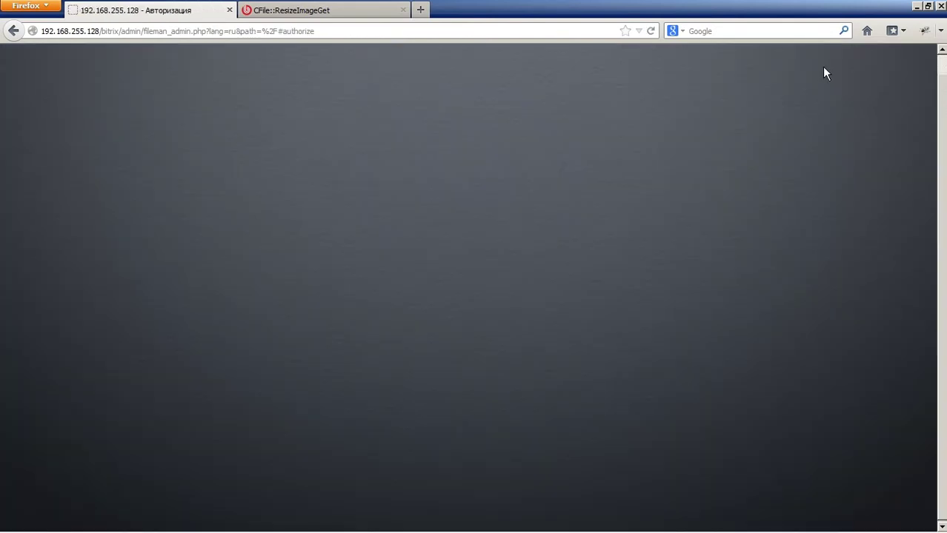
pyautogui.moveTo(468, 254); pyautogui.dragTo(295, 254)
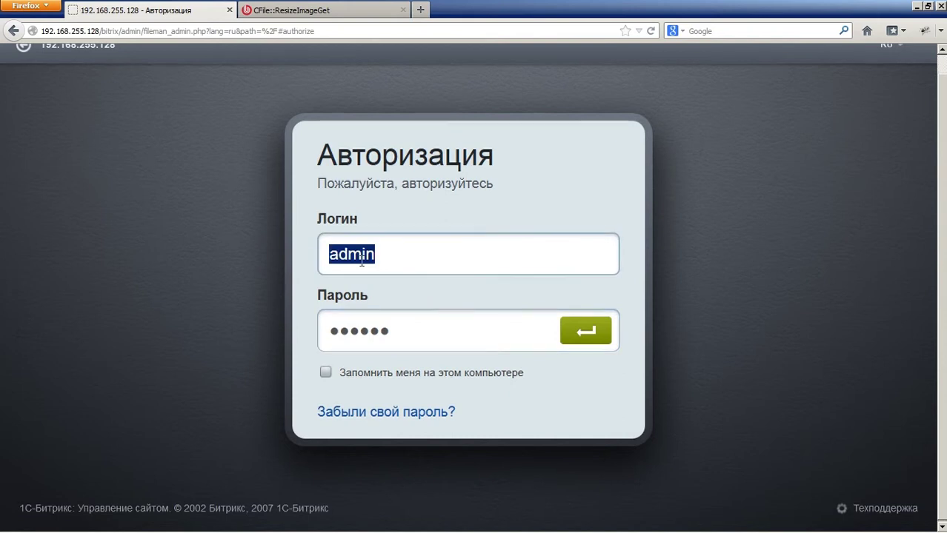
pyautogui.write('test')
pyautogui.press('Tab')
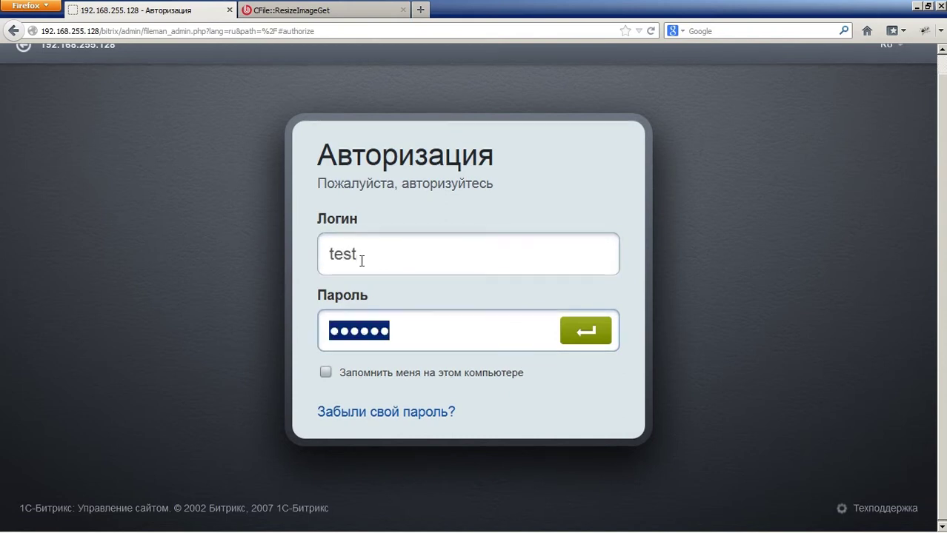
pyautogui.write('*******')
pyautogui.click(579, 328)
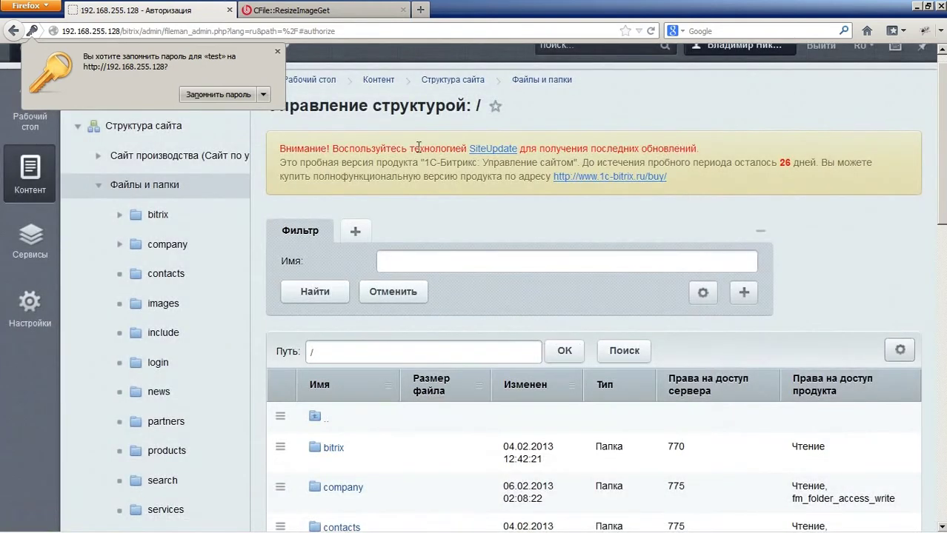
pyautogui.click(278, 52)
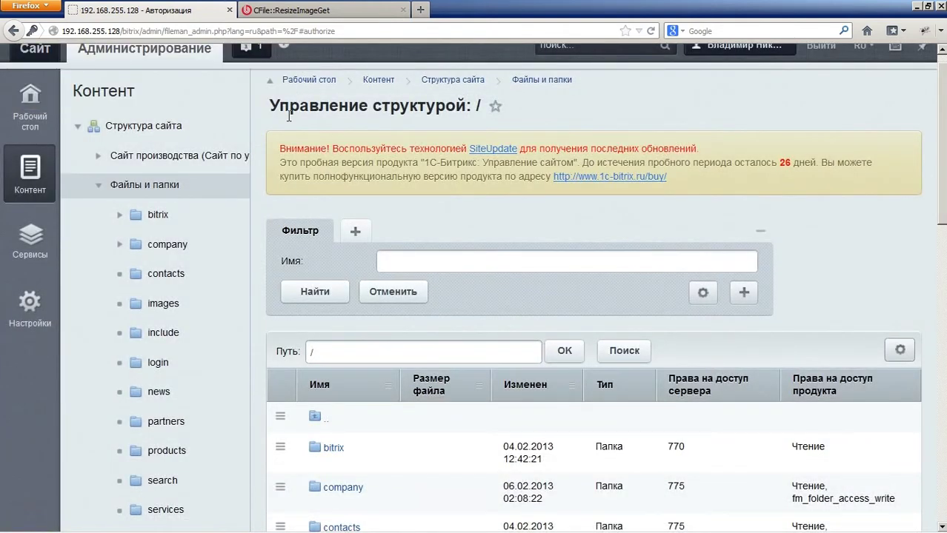
# Step: Browse the admin menu: collapse Файлы и папки, expand Контент, open Слайдер's sections, expand Инфоблоки
pyautogui.scroll(1, 289, 116)
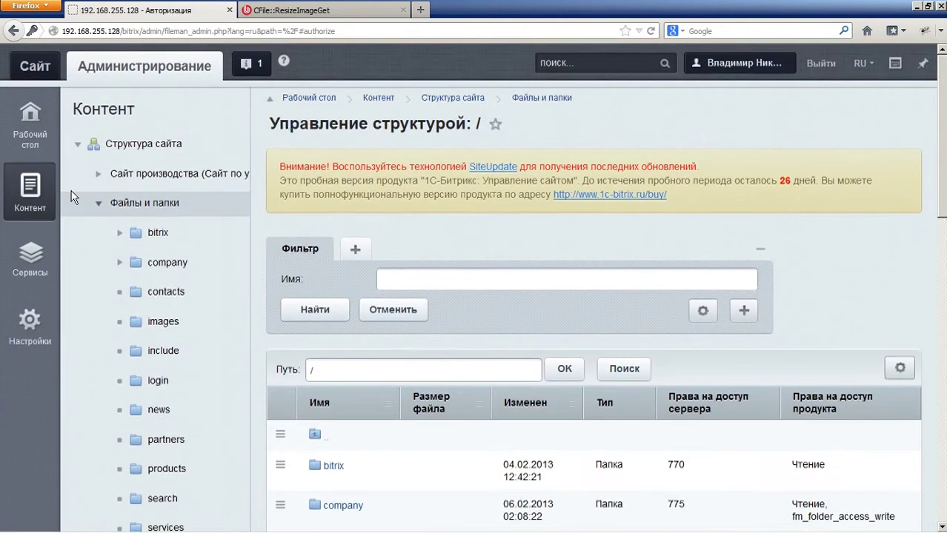
pyautogui.click(105, 208)
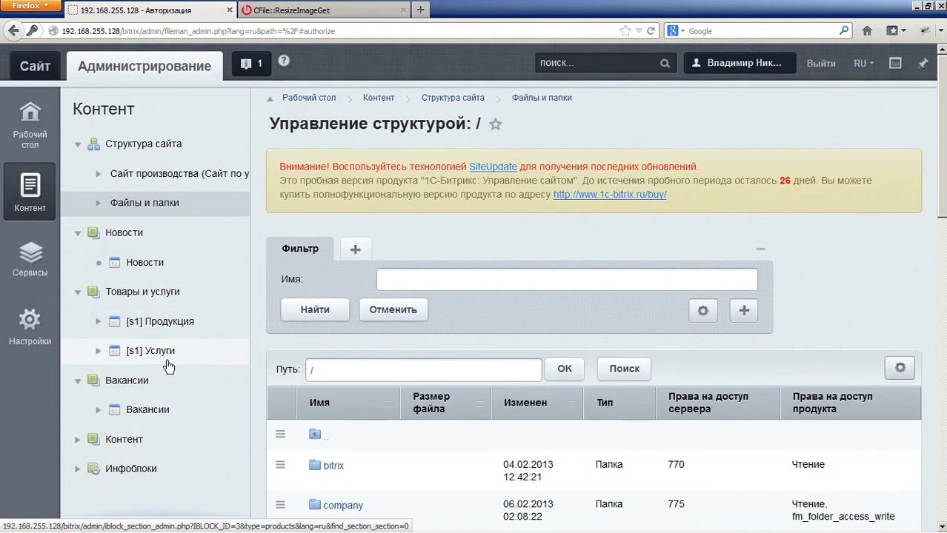
pyautogui.click(74, 439)
pyautogui.scroll(-2, 169, 376)
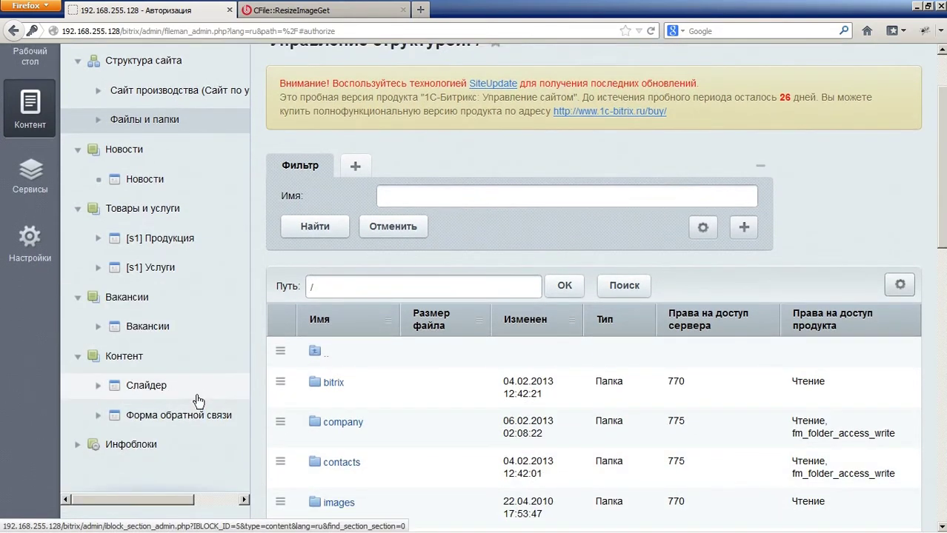
pyautogui.click(202, 391)
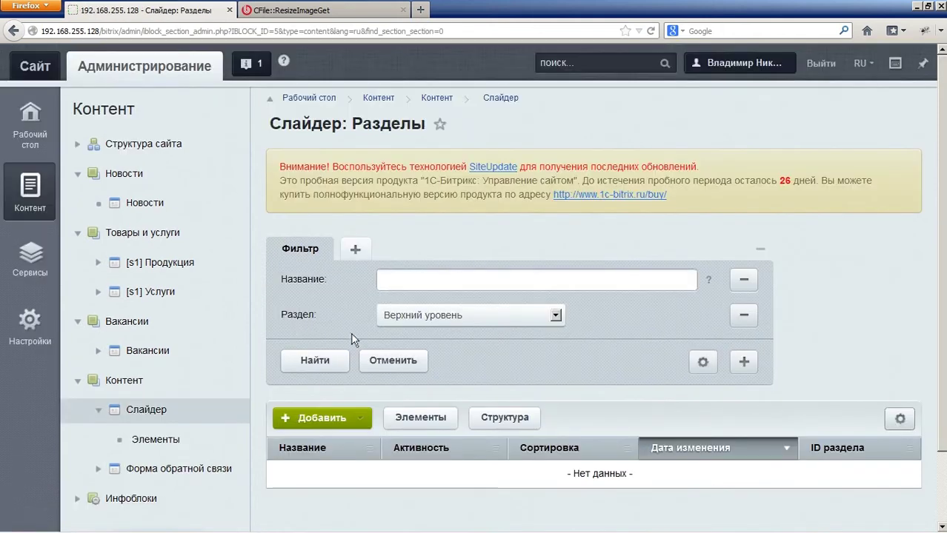
pyautogui.scroll(-2, 171, 444)
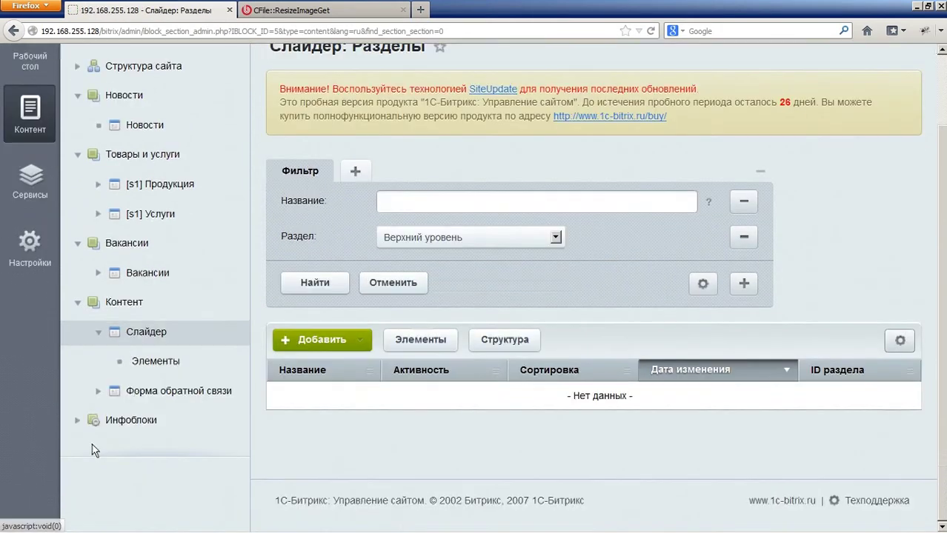
pyautogui.click(74, 422)
# Step: Switch to the public site and open the Партнерам section
pyautogui.scroll(-2, 74, 414)
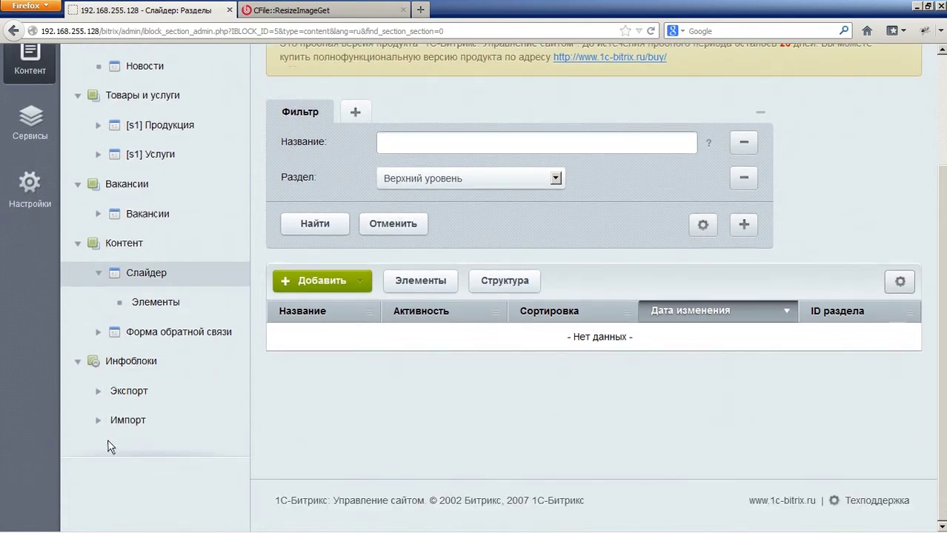
pyautogui.scroll(2, 97, 368)
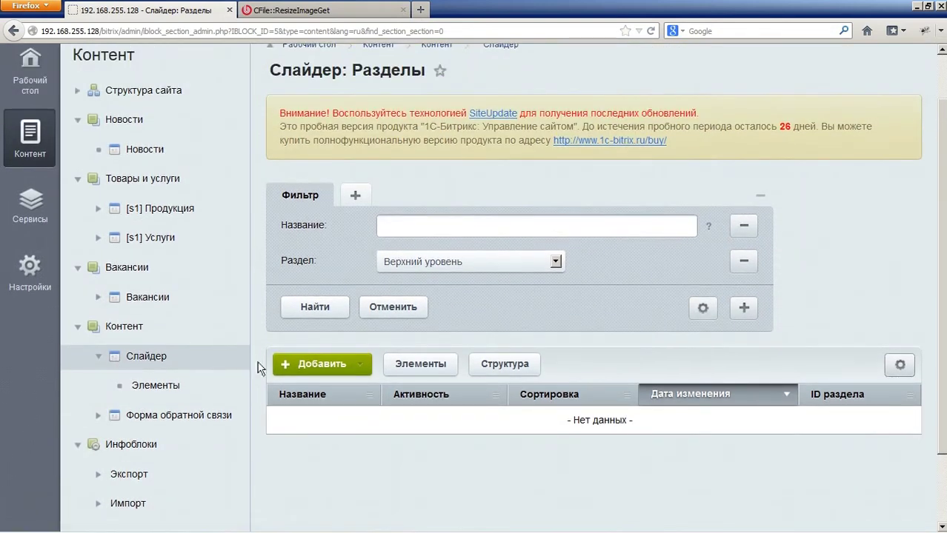
pyautogui.scroll(2, 227, 361)
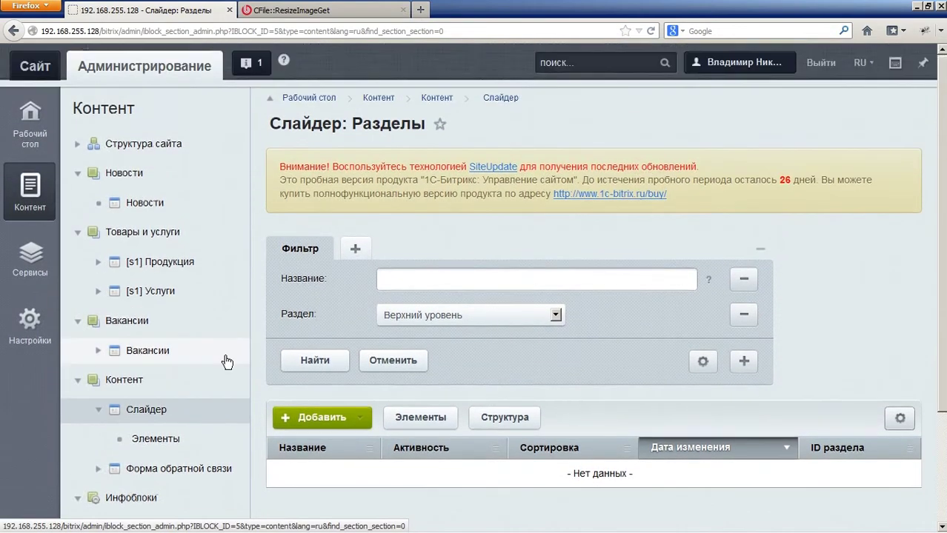
pyautogui.click(30, 324)
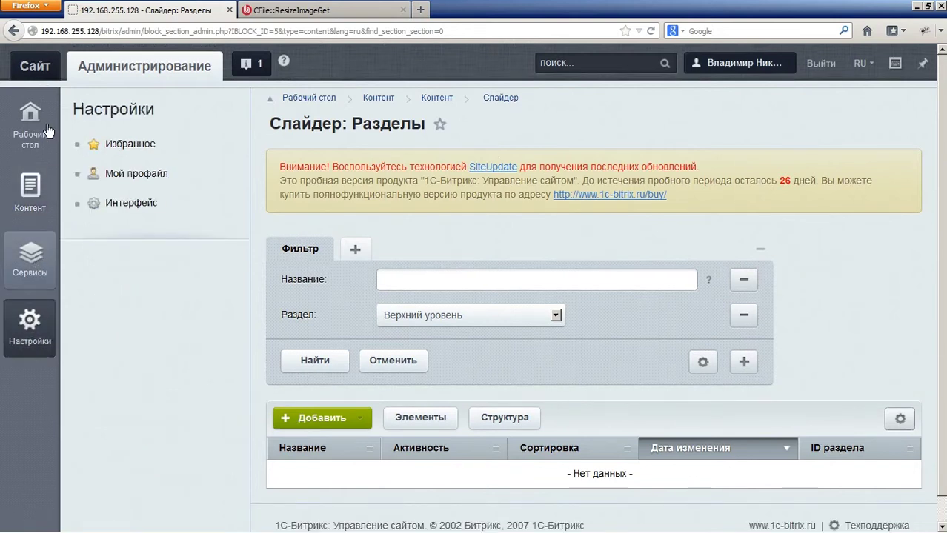
pyautogui.click(33, 68)
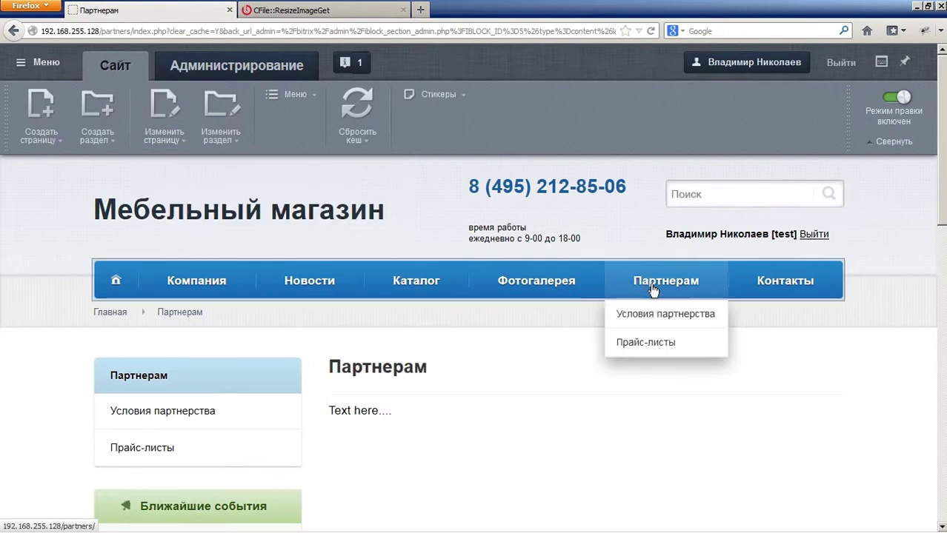
pyautogui.click(668, 283)
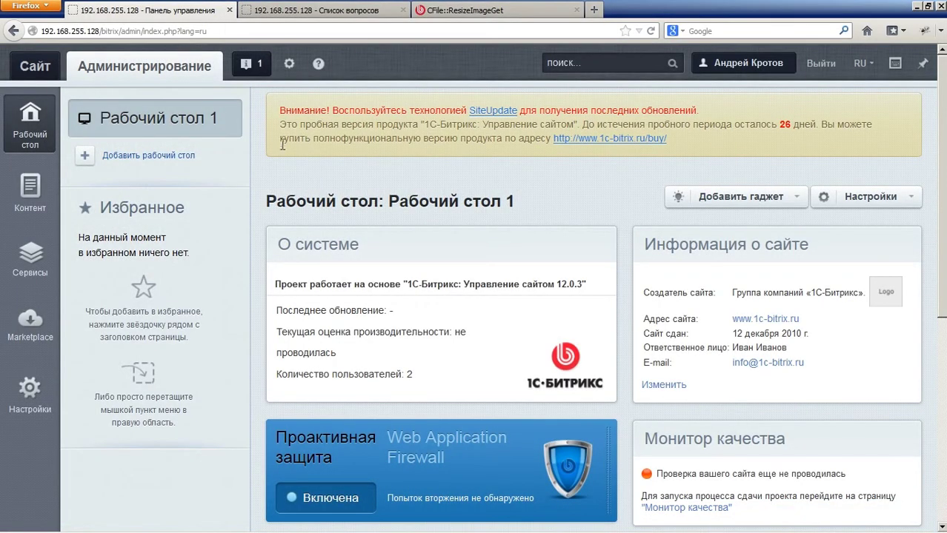
# Step: Start a new user group named Управление голосованием and add the second user to it
pyautogui.click(29, 392)
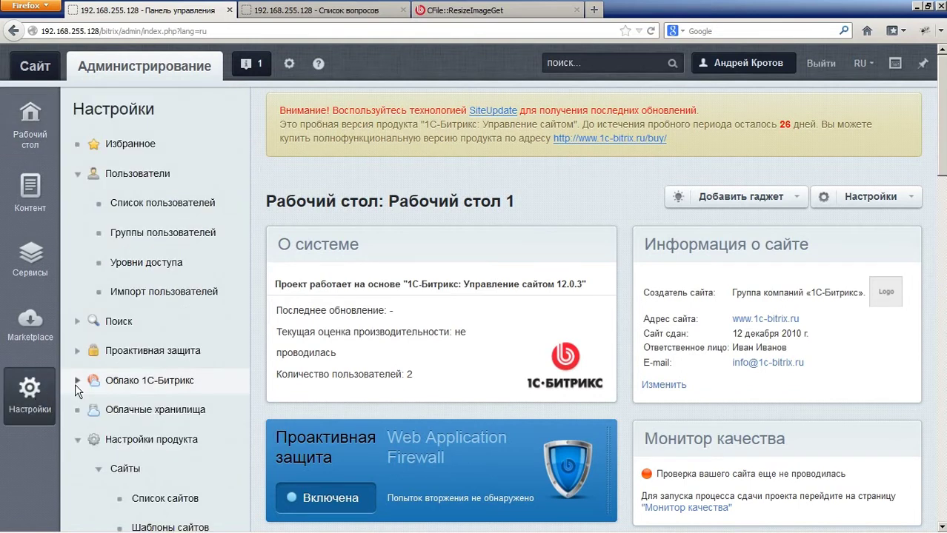
pyautogui.click(163, 236)
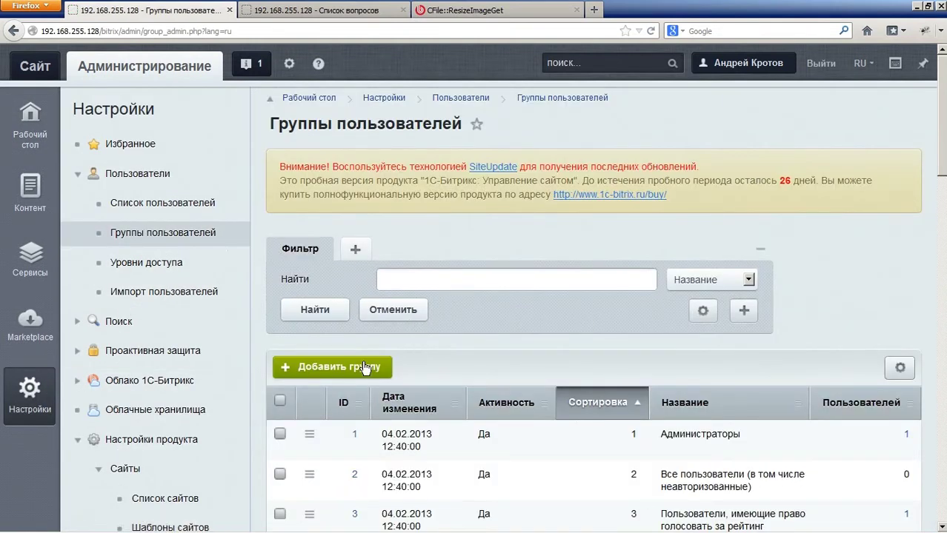
pyautogui.click(363, 367)
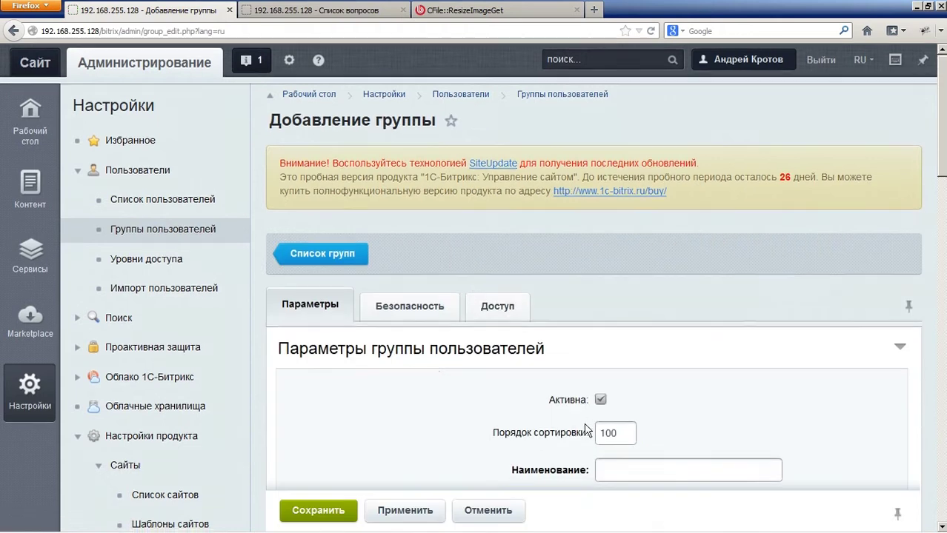
pyautogui.scroll(-4, 634, 318)
pyautogui.write('Уп')
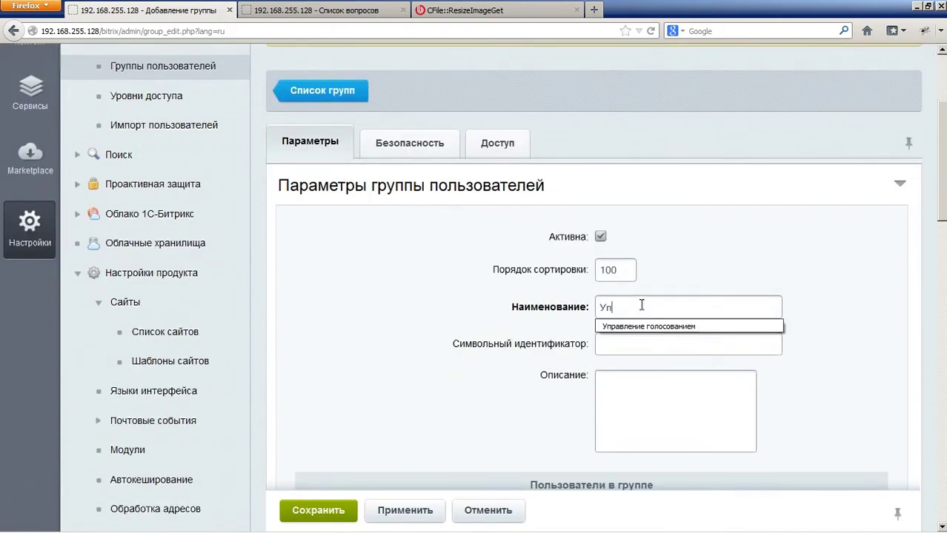
pyautogui.write('равление голосованием')
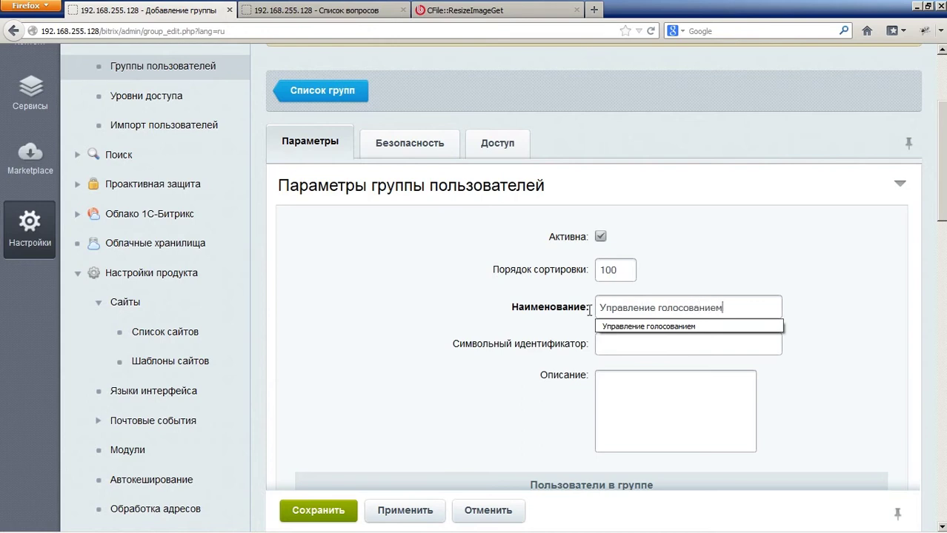
pyautogui.click(410, 310)
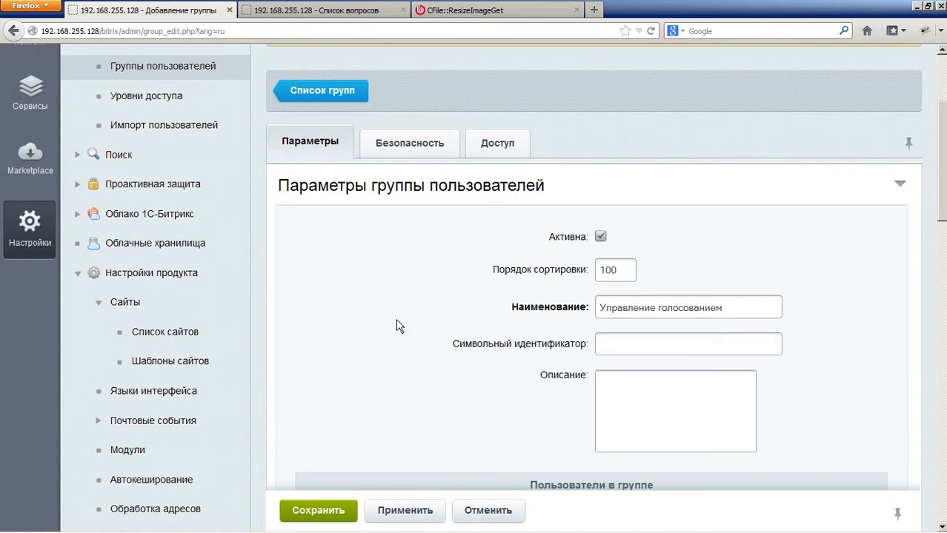
pyautogui.scroll(-5, 389, 338)
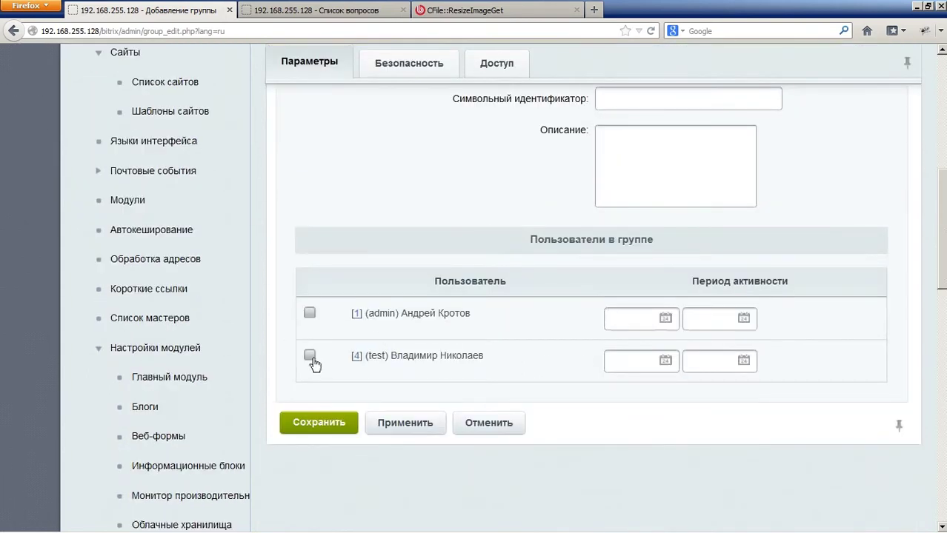
pyautogui.click(309, 356)
# Step: Grant the group [W] запись on Опросы, голосования and save it
pyautogui.scroll(6, 337, 386)
pyautogui.click(496, 309)
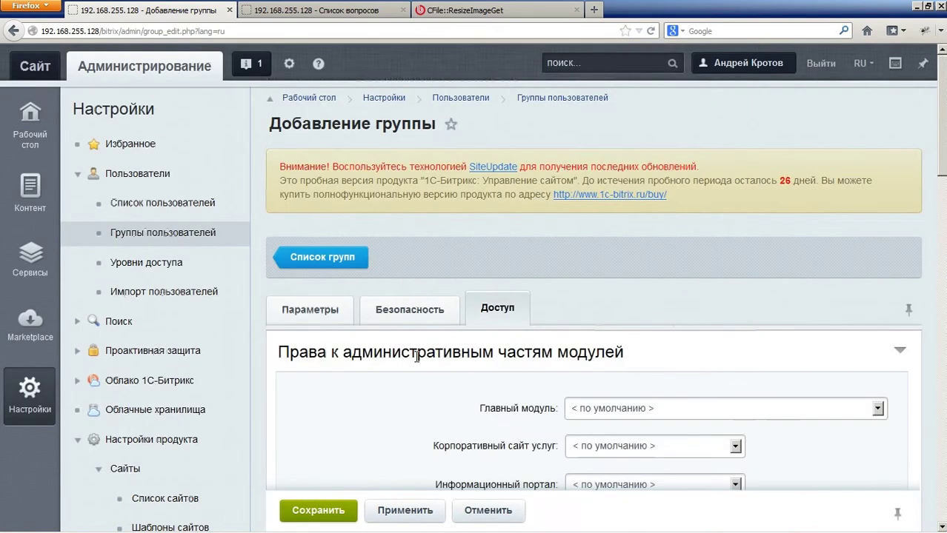
pyautogui.scroll(-3, 437, 350)
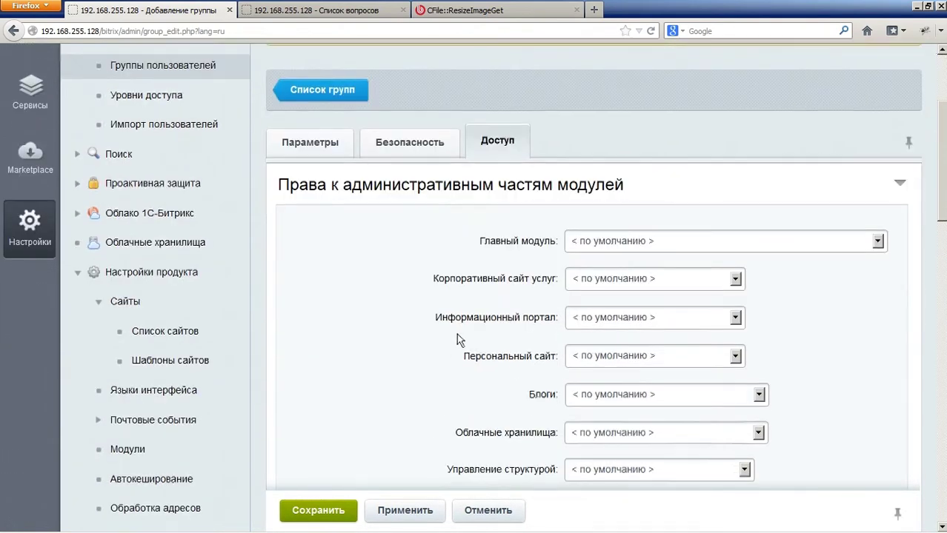
pyautogui.scroll(-3, 456, 333)
pyautogui.scroll(-3, 513, 328)
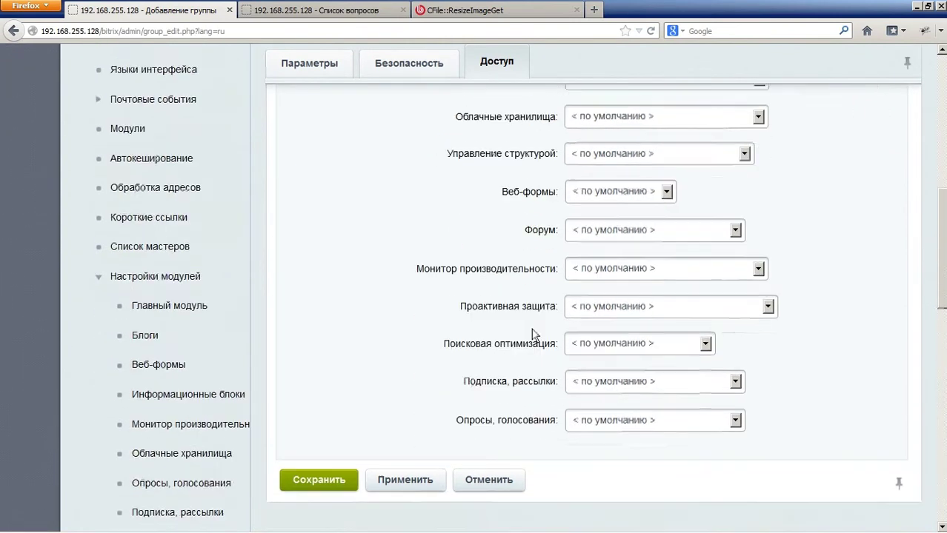
pyautogui.click(663, 409)
pyautogui.click(626, 482)
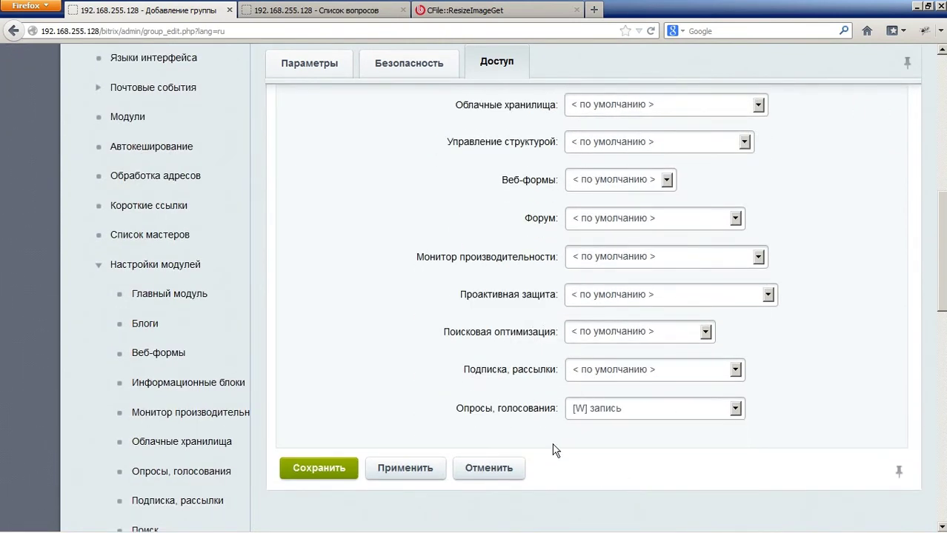
pyautogui.click(341, 470)
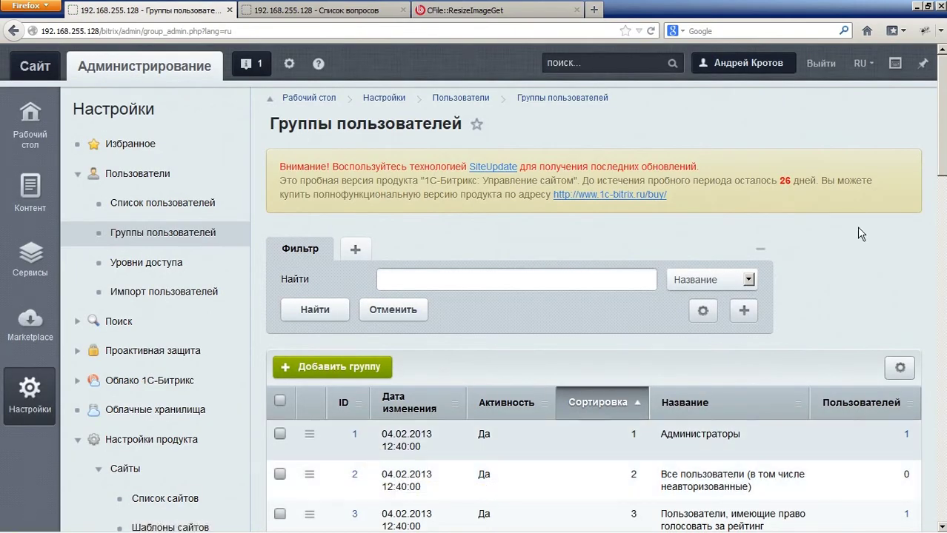
# Step: Log out of the administrator account and sign in as the test partner user
pyautogui.click(822, 71)
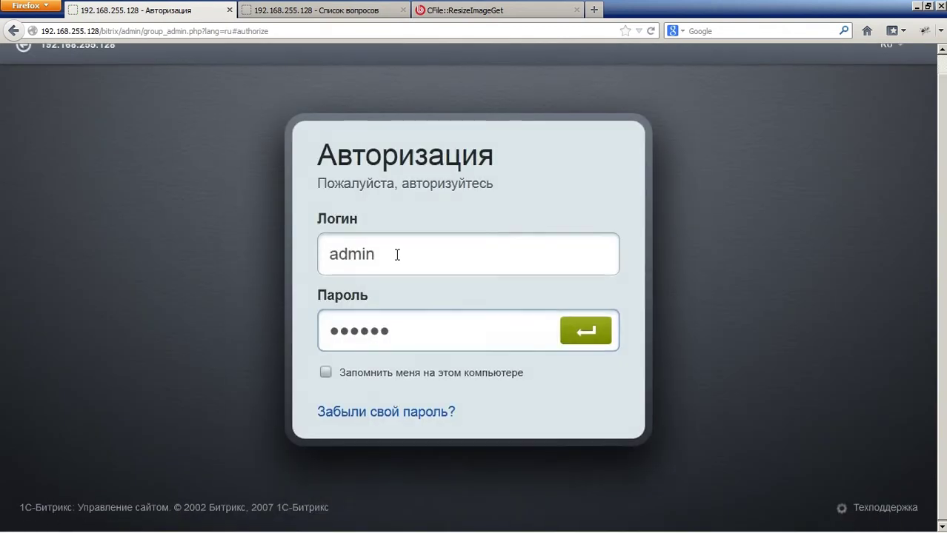
pyautogui.moveTo(454, 252); pyautogui.dragTo(244, 262)
pyautogui.write('eyы')
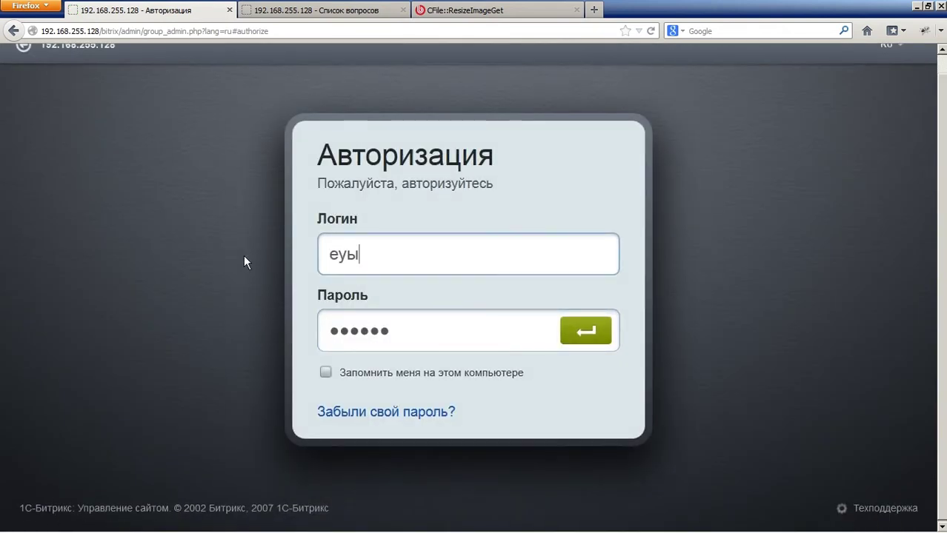
pyautogui.press('BackSpace')
pyautogui.press('BackSpace')
pyautogui.press('BackSpace')
pyautogui.write('test')
pyautogui.press('Tab')
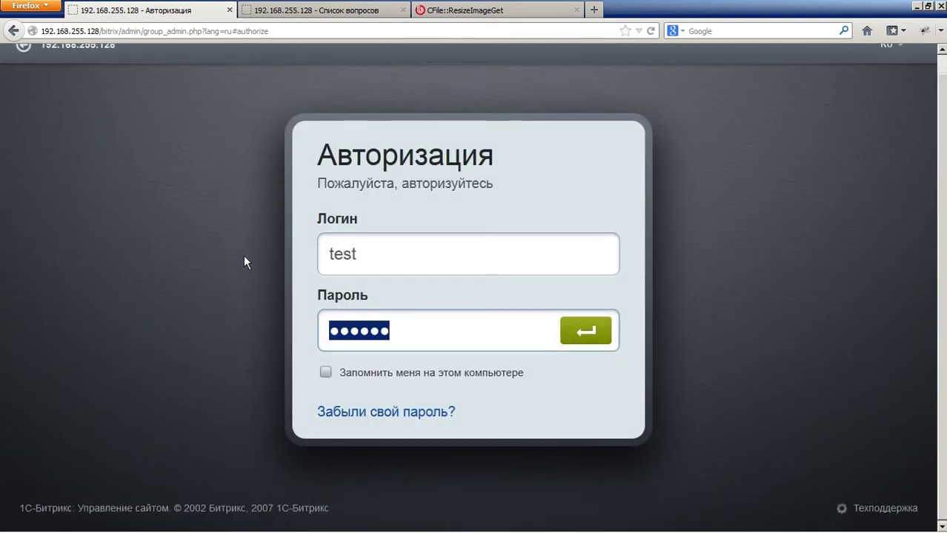
pyautogui.write('*****')
pyautogui.press('BackSpace')
pyautogui.write('***')
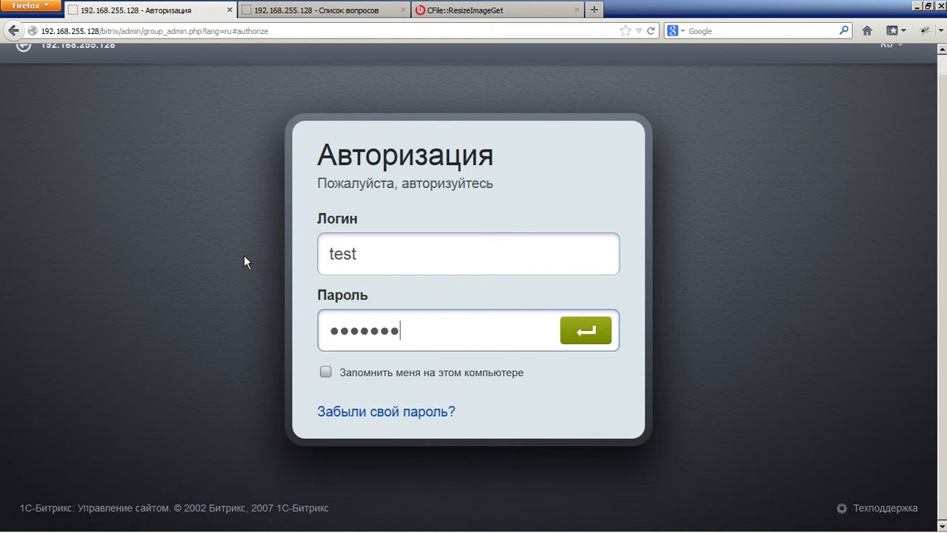
pyautogui.press('Return')
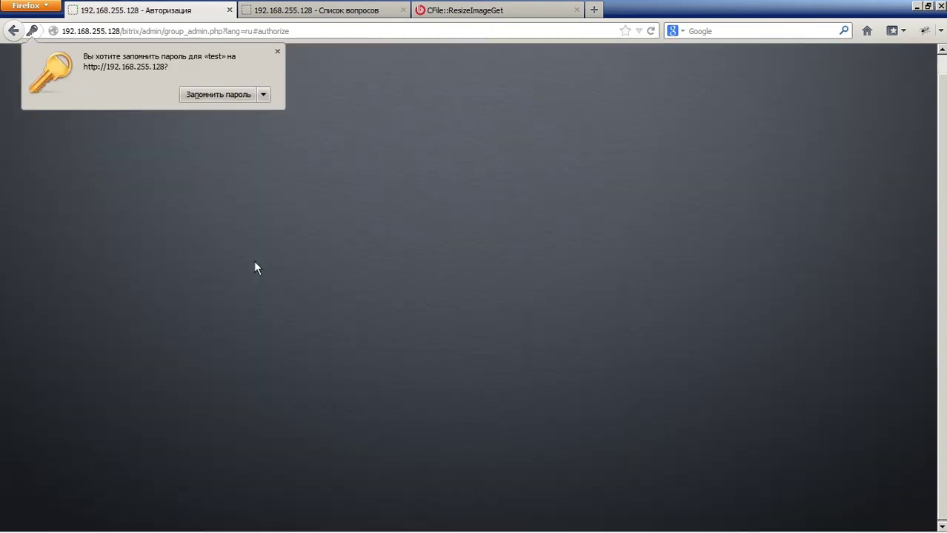
pyautogui.click(273, 53)
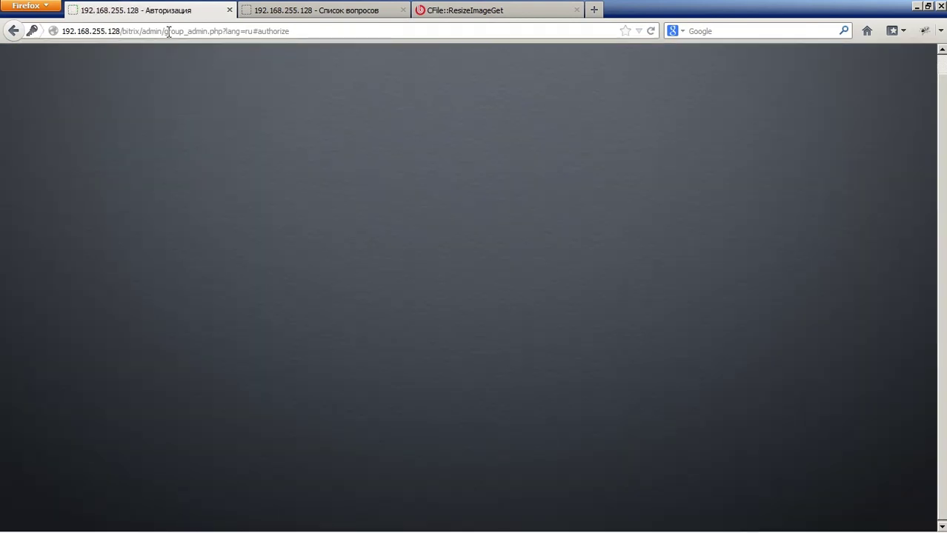
# Step: Go to /bitrix/admin/ and open Сервисы > Опросы > Группы опросов
pyautogui.moveTo(169, 31); pyautogui.dragTo(395, 30)
pyautogui.press('BackSpace')
pyautogui.press('Return')
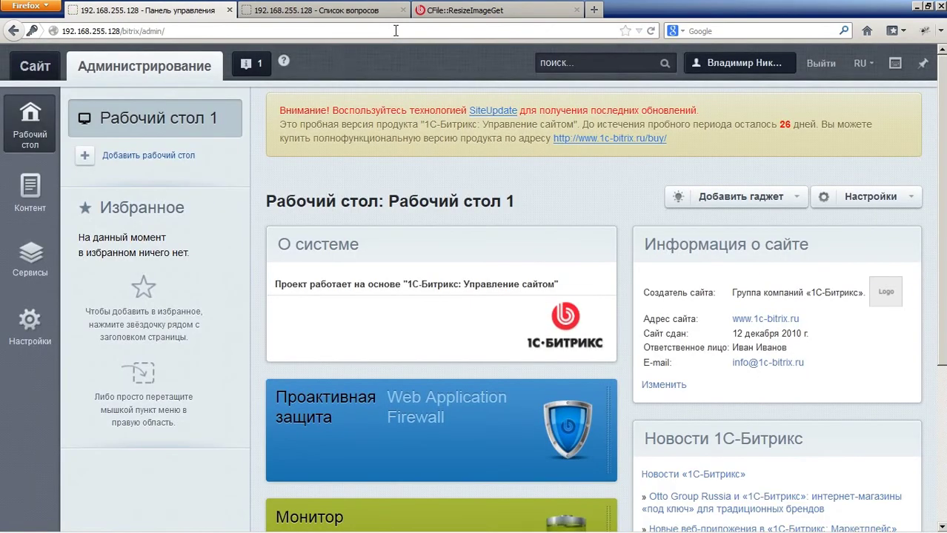
pyautogui.click(53, 260)
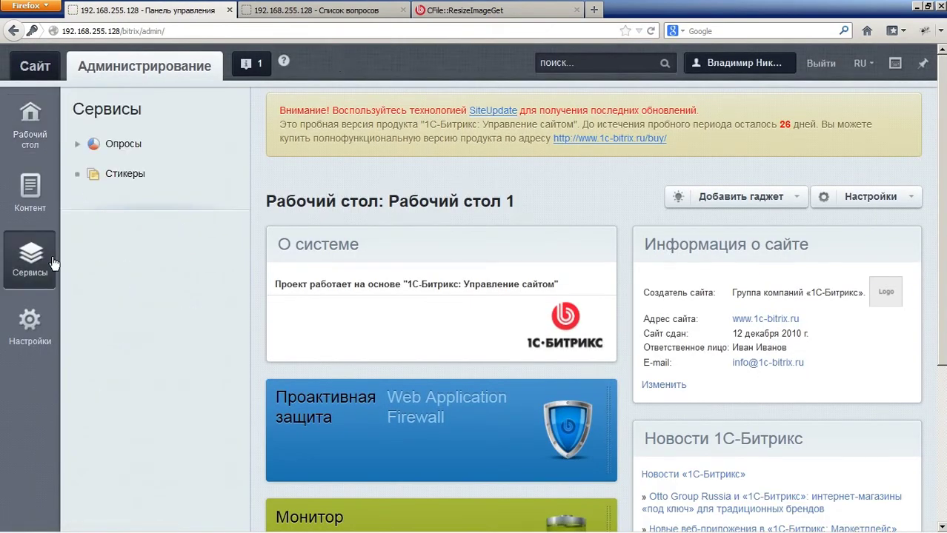
pyautogui.click(78, 147)
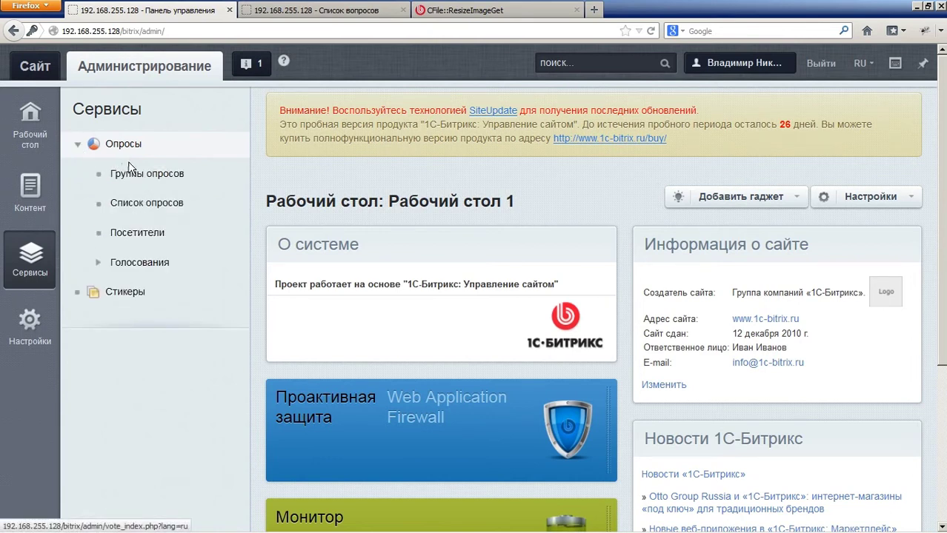
pyautogui.click(148, 173)
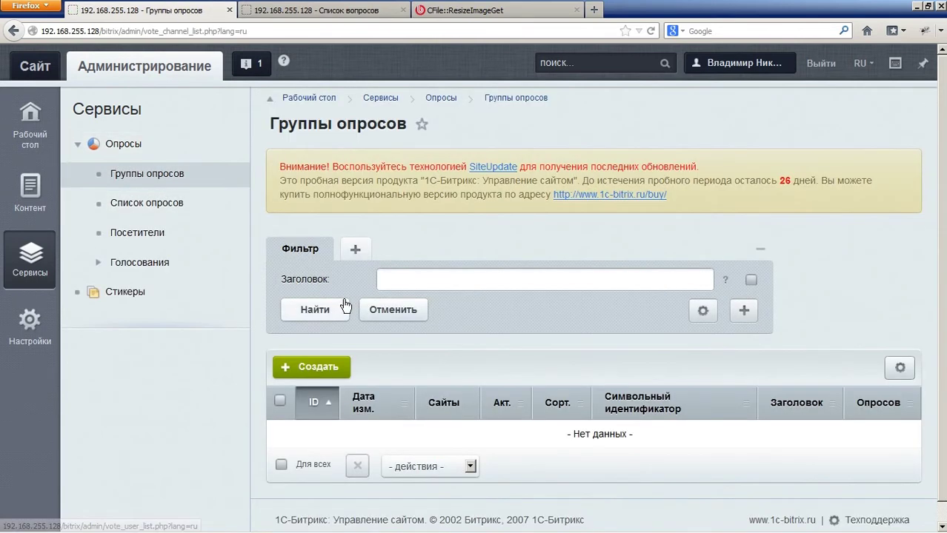
# Step: Start a new poll group for site s1 with identifier GROUP and title Группа 1
pyautogui.click(314, 368)
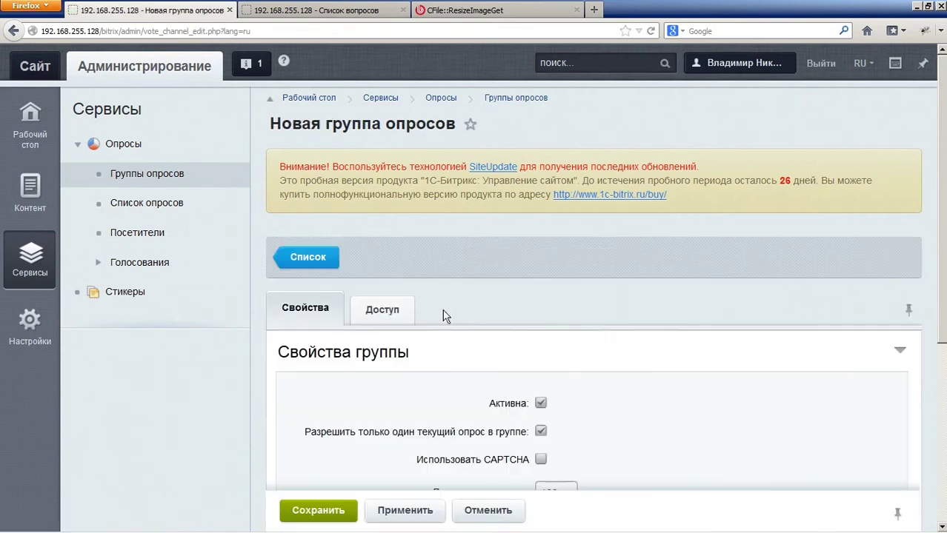
pyautogui.scroll(-3, 437, 327)
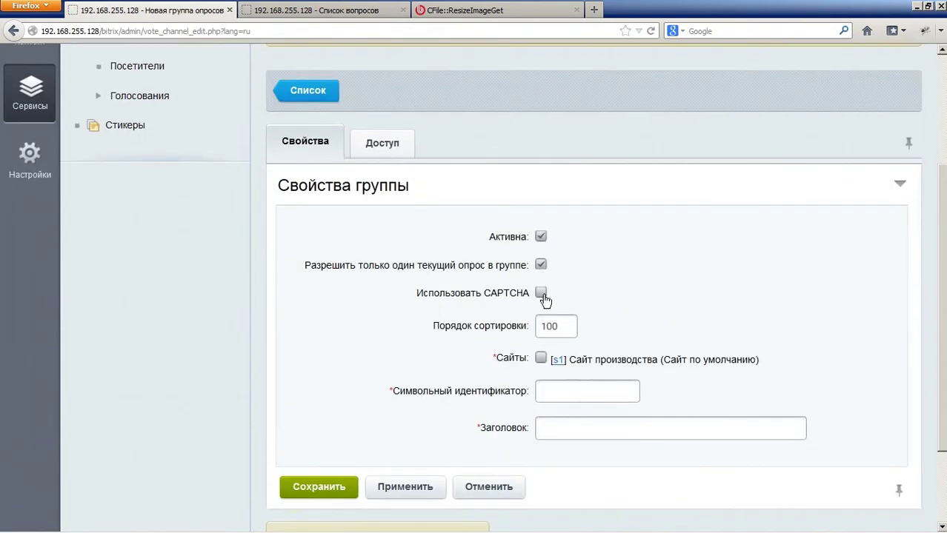
pyautogui.click(541, 358)
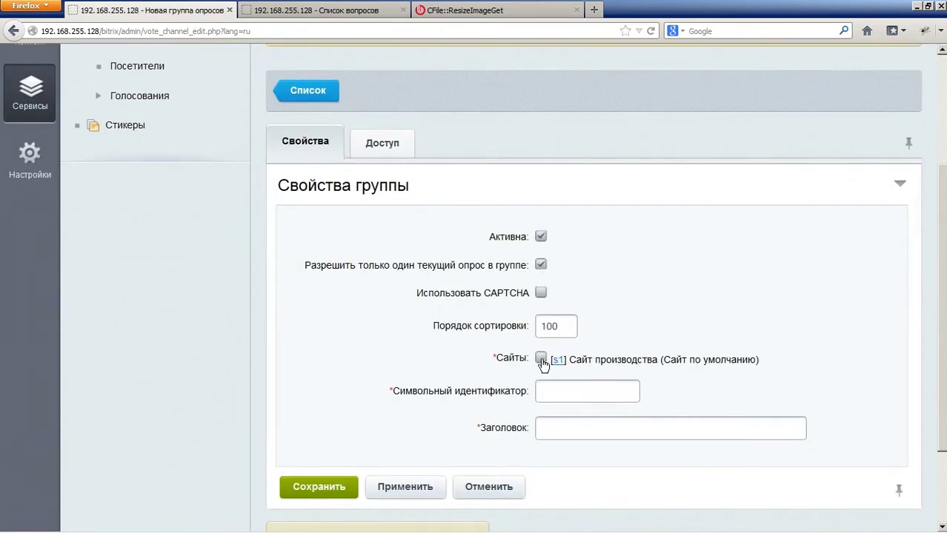
pyautogui.click(575, 396)
pyautogui.write('G')
pyautogui.press('BackSpace')
pyautogui.write('group')
pyautogui.press('Tab')
pyautogui.write('Гр')
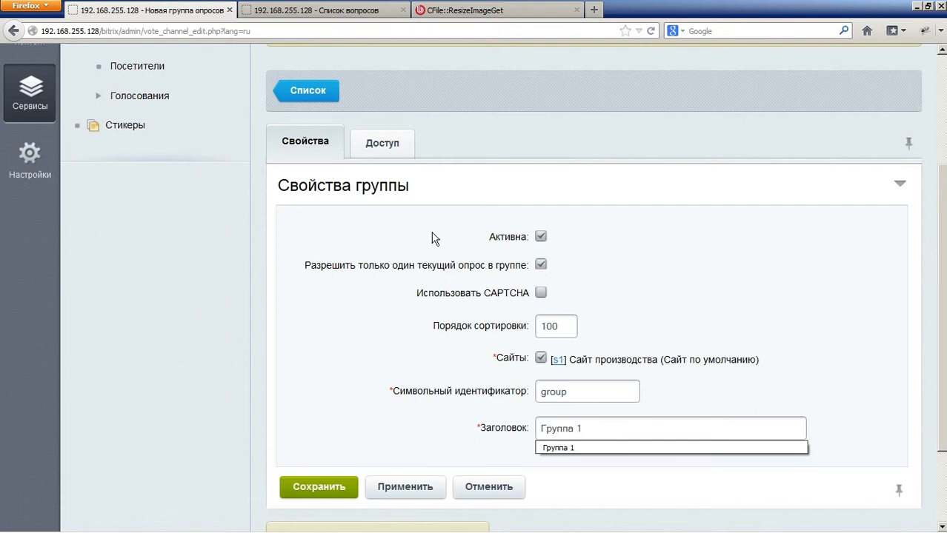
# Step: Leave the group's access levels at 'принять участие' and save the poll group
pyautogui.click(392, 157)
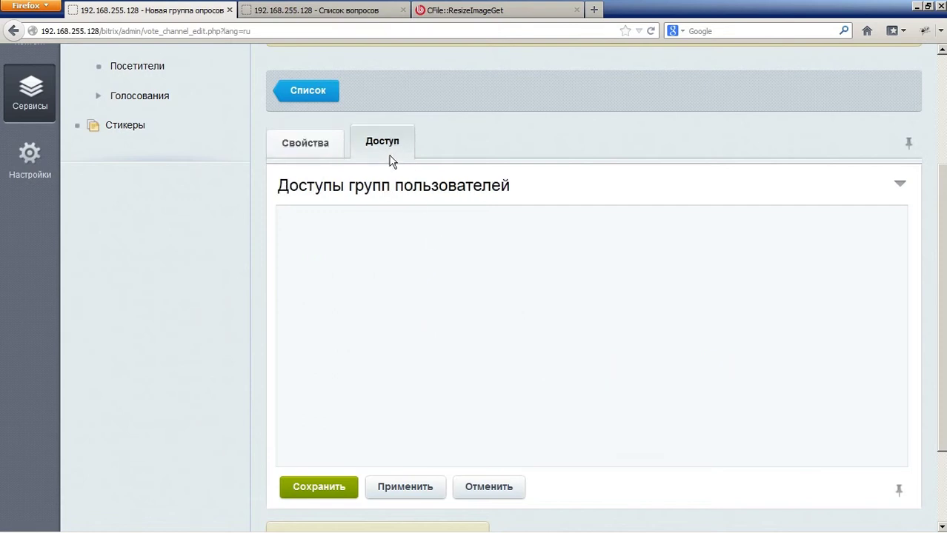
pyautogui.click(649, 243)
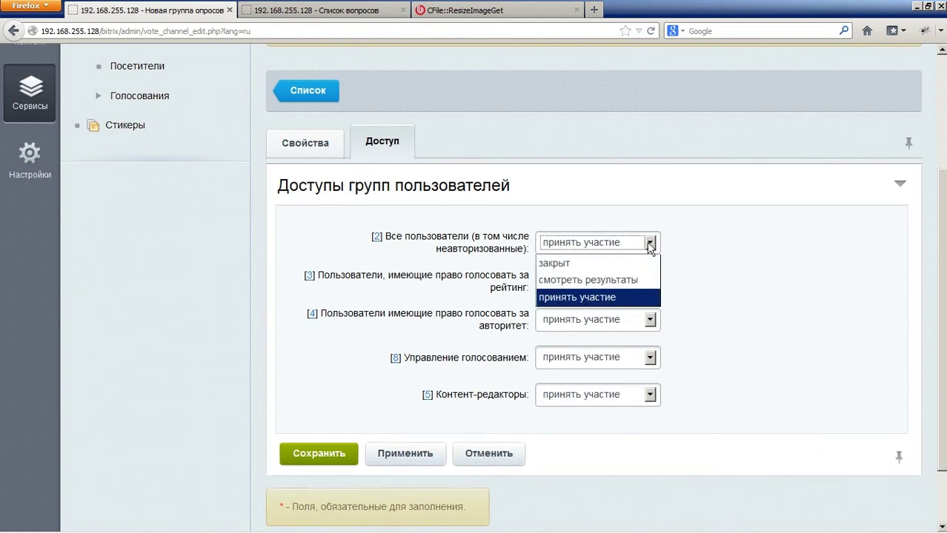
pyautogui.click(670, 230)
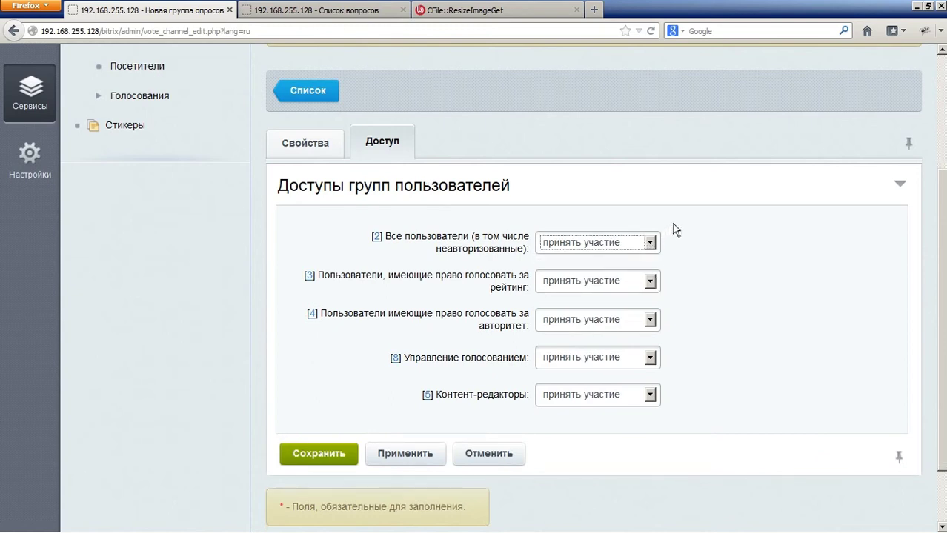
pyautogui.click(613, 245)
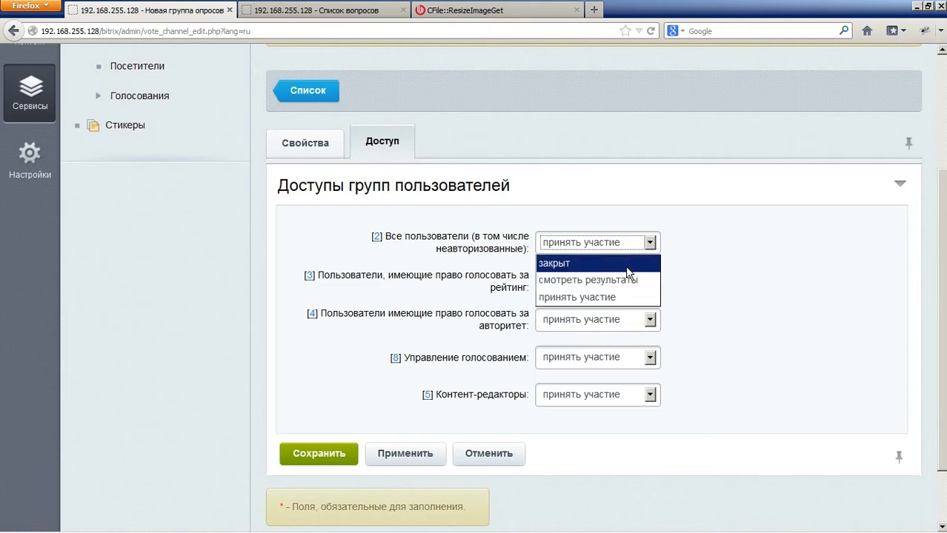
pyautogui.click(782, 261)
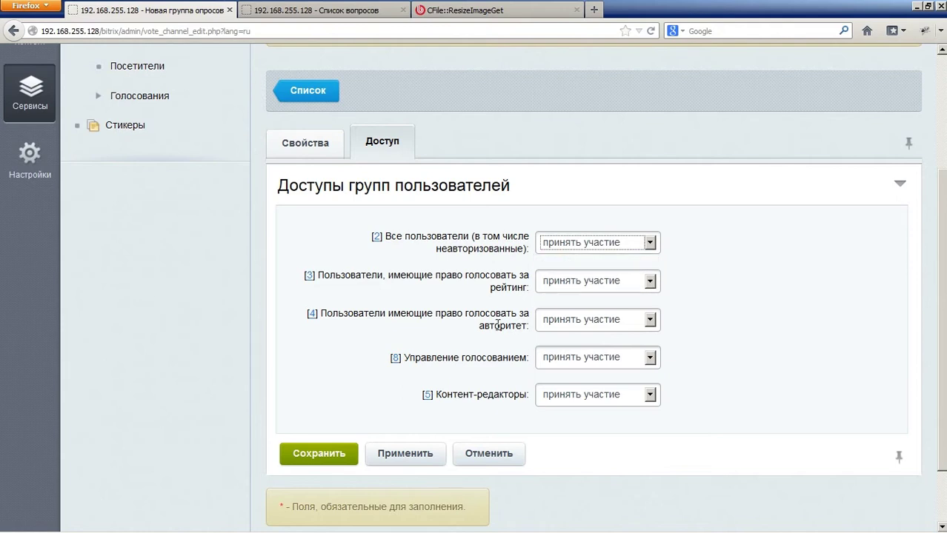
pyautogui.click(328, 155)
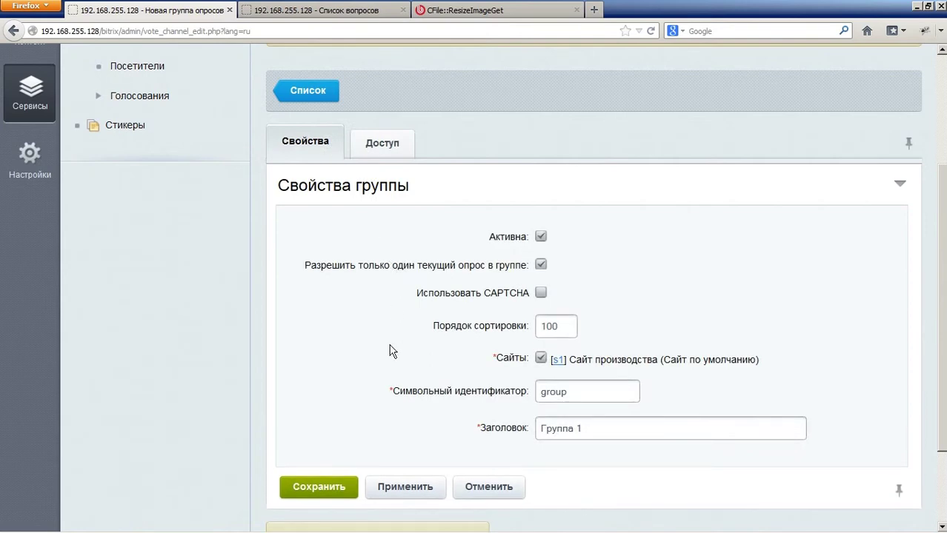
pyautogui.click(325, 491)
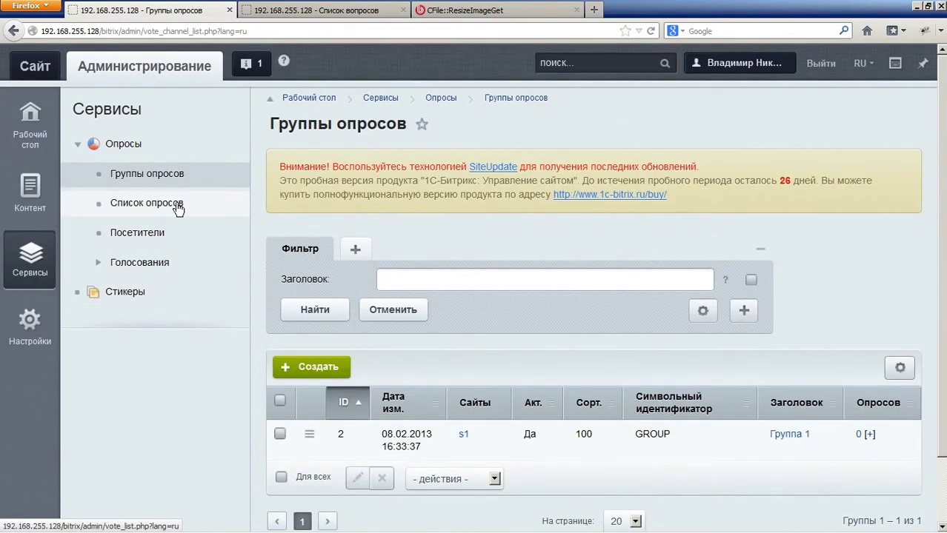
# Step: Start a new poll in Группа 1 named Опрос 1
pyautogui.click(178, 209)
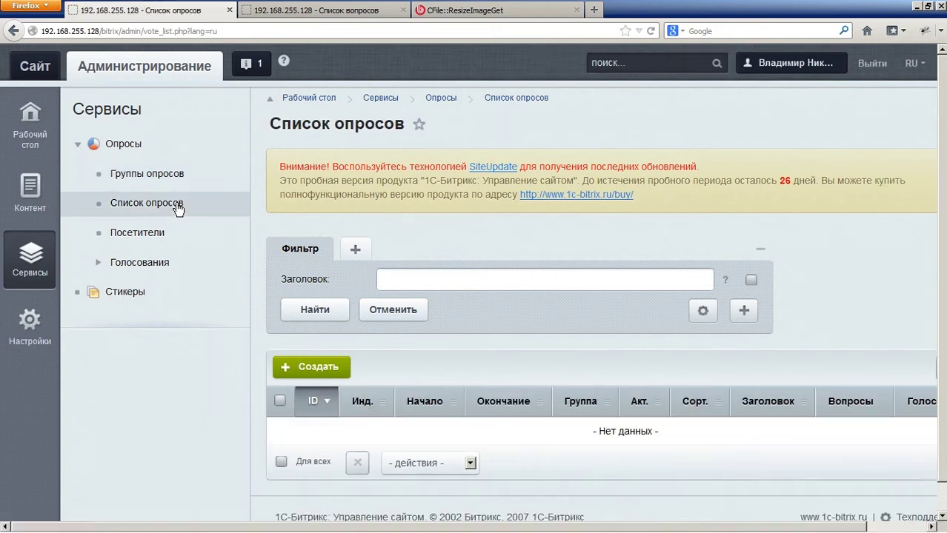
pyautogui.click(317, 366)
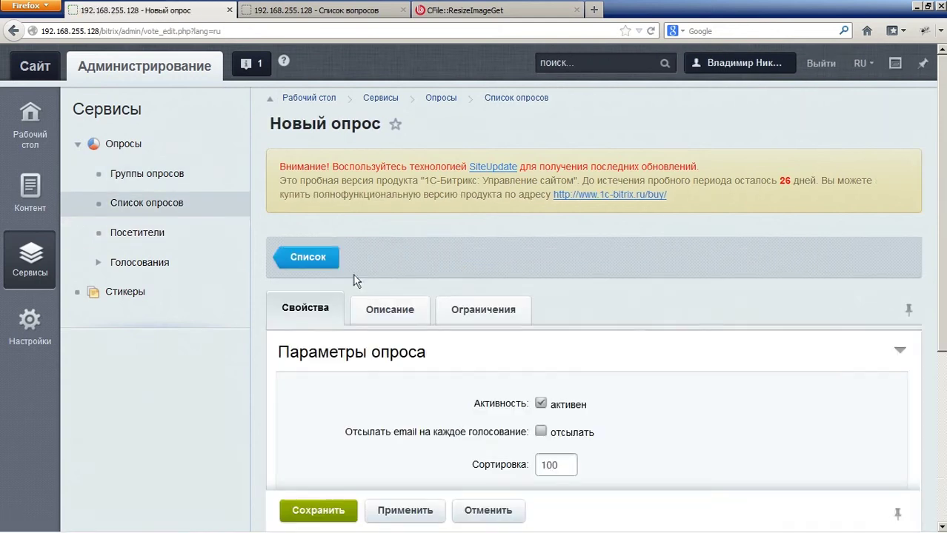
pyautogui.scroll(-4, 352, 277)
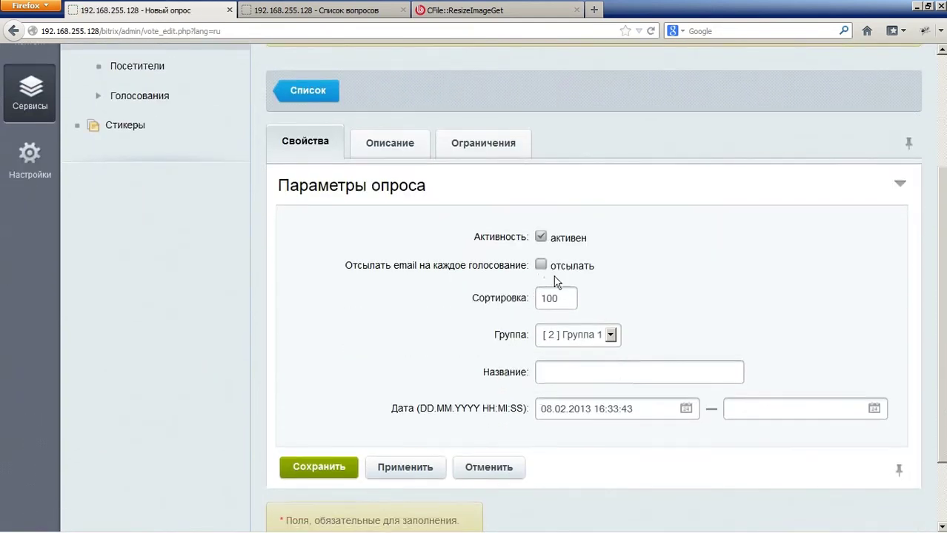
pyautogui.click(578, 335)
pyautogui.click(575, 358)
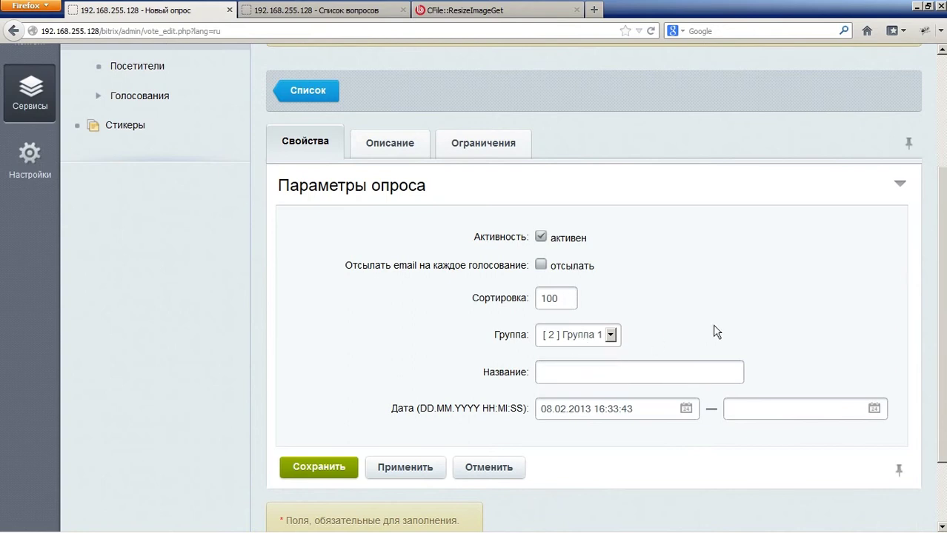
pyautogui.press('Tab')
pyautogui.write('Оп')
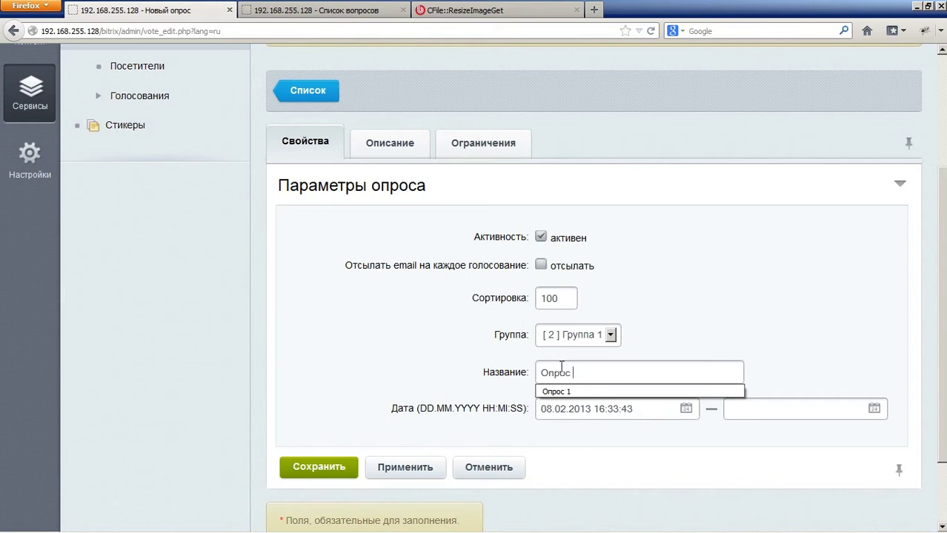
pyautogui.press('Escape')
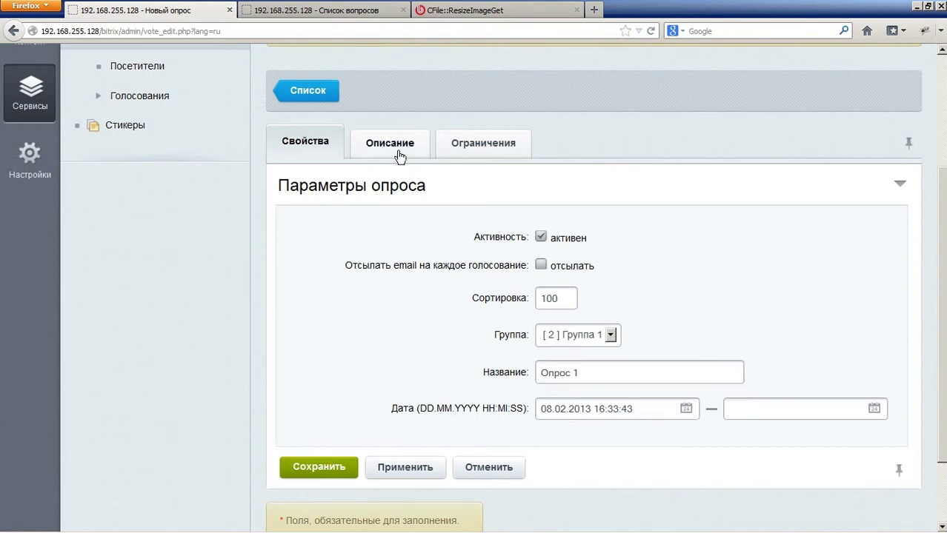
# Step: Review the poll's Описание and Ограничения tabs, then save Опрос 1
pyautogui.click(393, 146)
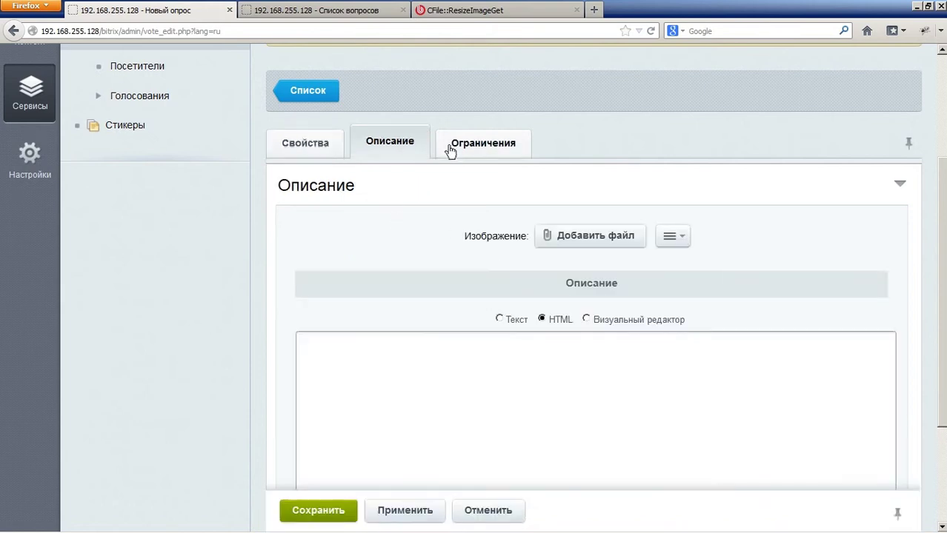
pyautogui.click(478, 143)
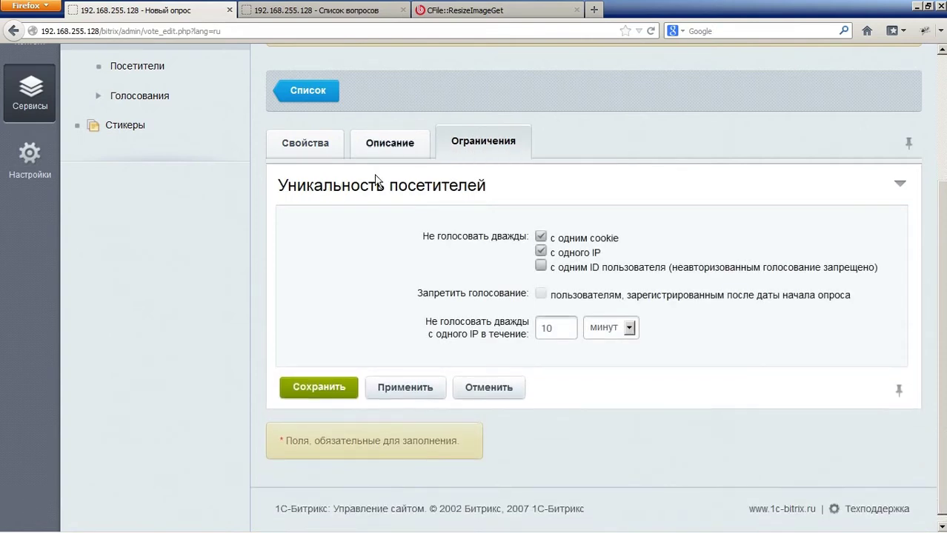
pyautogui.click(301, 384)
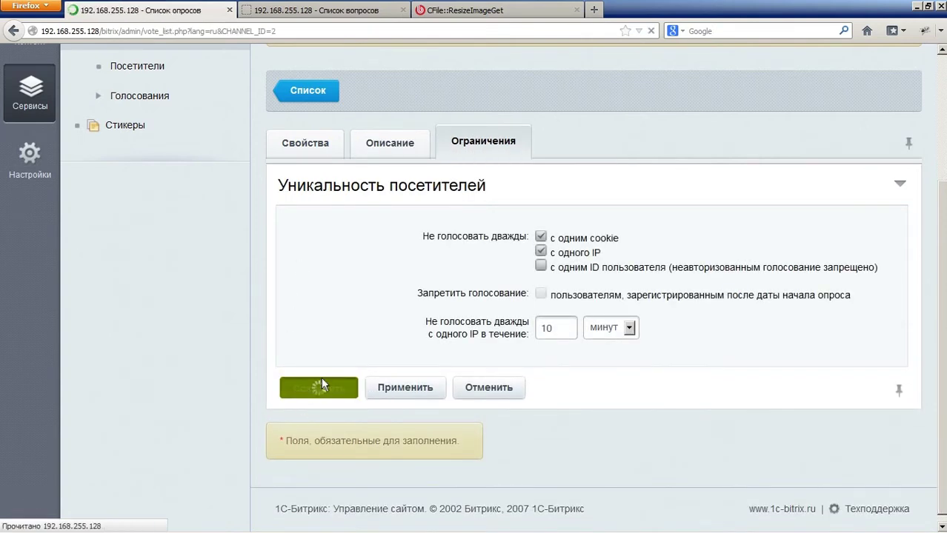
pyautogui.scroll(-2, 418, 343)
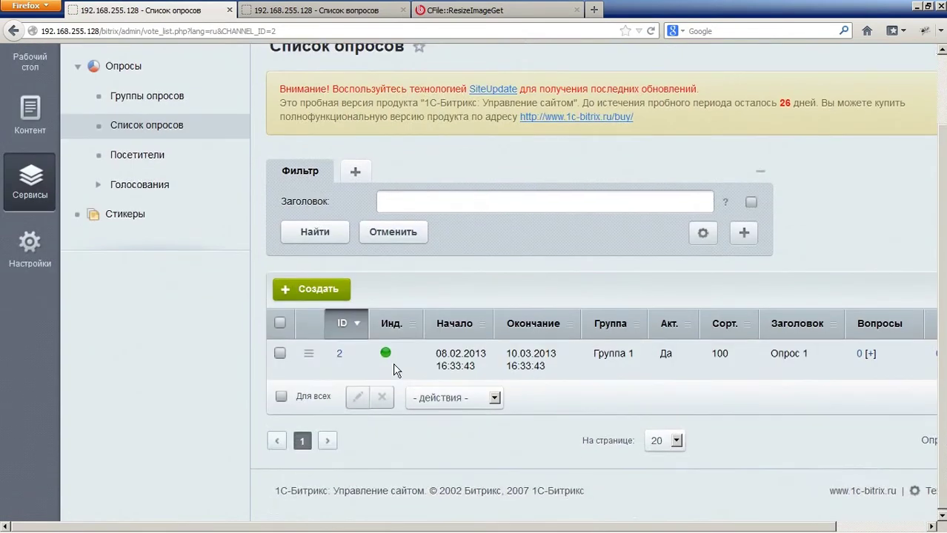
# Step: Open poll 2 and draft a new question 'Текст вопроса', then show its answer fields
pyautogui.click(340, 354)
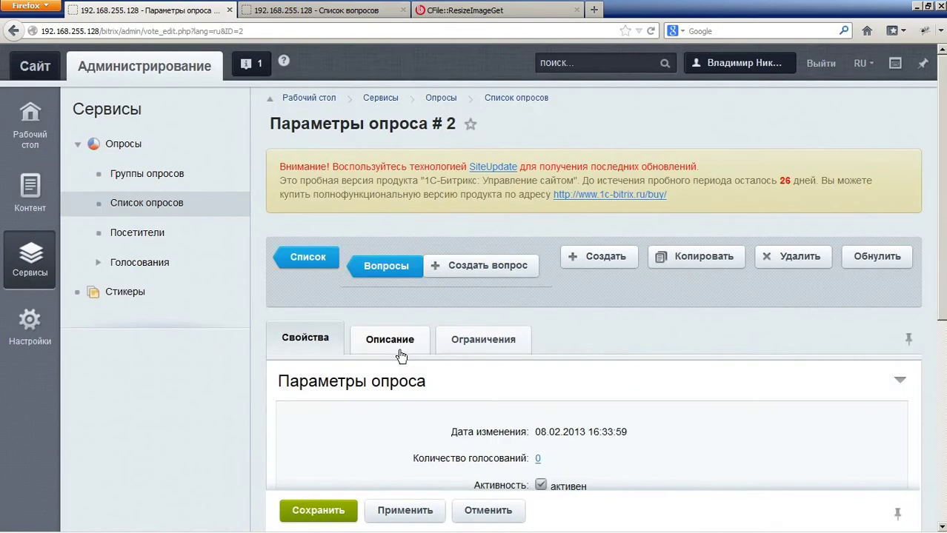
pyautogui.click(480, 266)
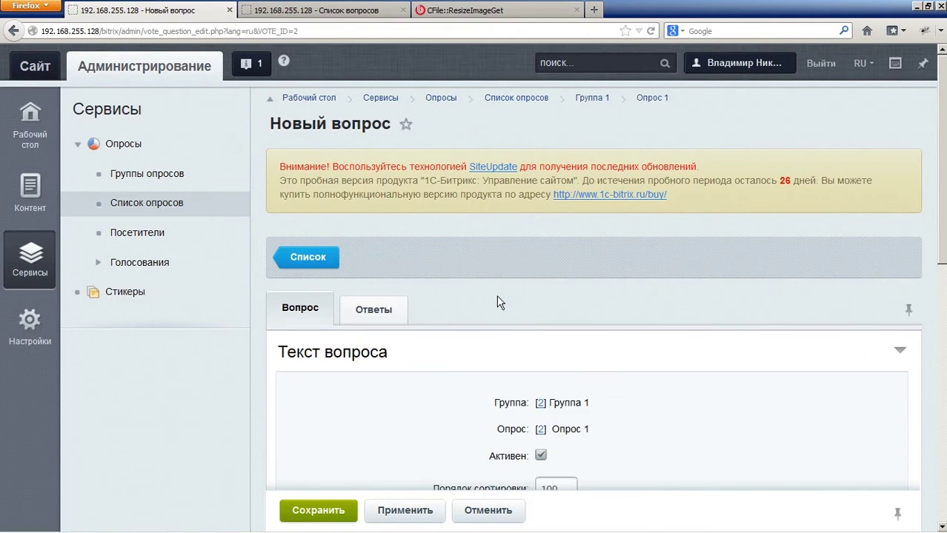
pyautogui.scroll(-3, 495, 296)
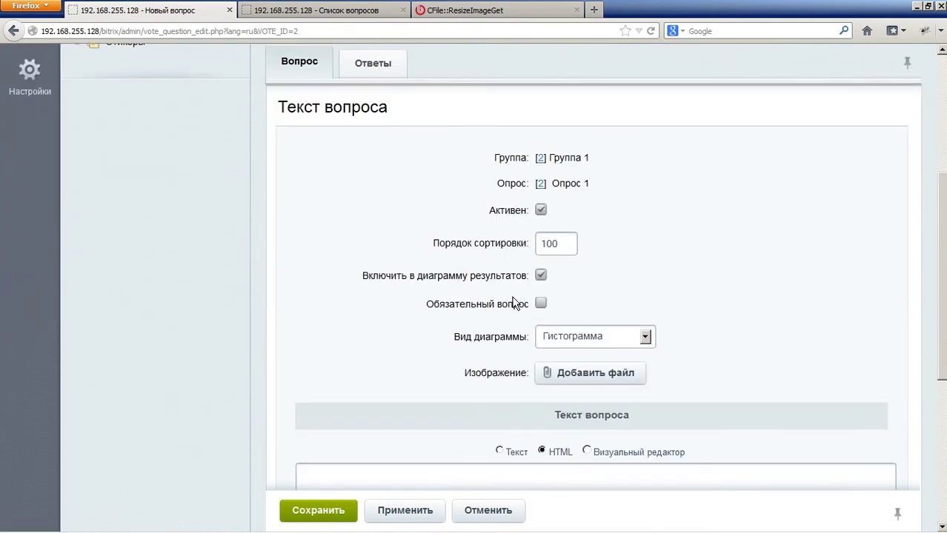
pyautogui.scroll(-3, 523, 304)
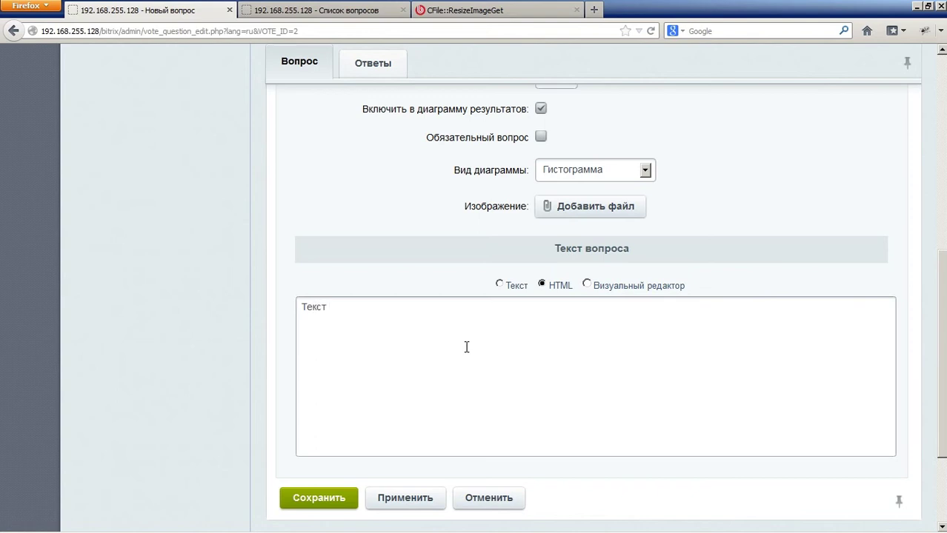
pyautogui.write('проса')
pyautogui.scroll(6, 417, 326)
pyautogui.click(370, 225)
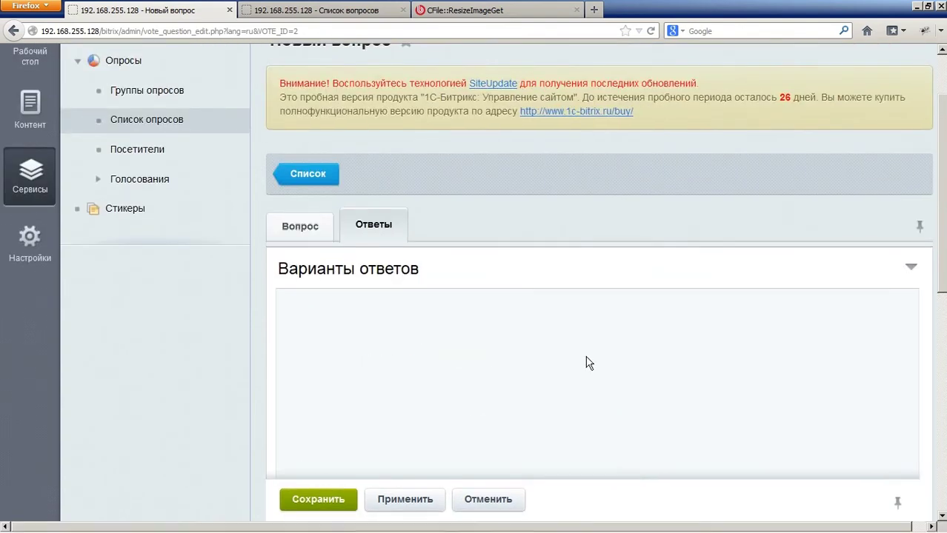
# Step: Enter answers Ответ 1, Ответ 2 and Ответ 3 and save the question
pyautogui.scroll(-2, 388, 275)
pyautogui.write('Ответ 1')
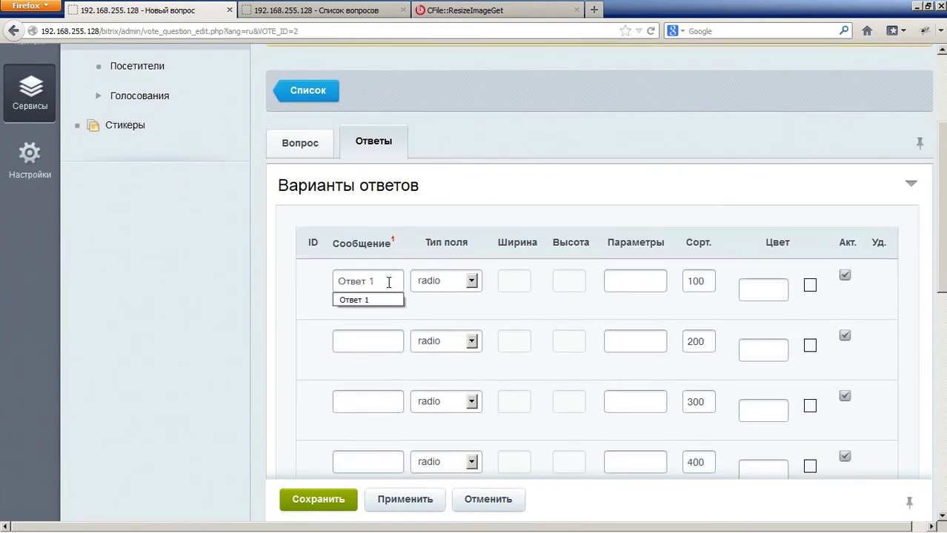
pyautogui.click(374, 338)
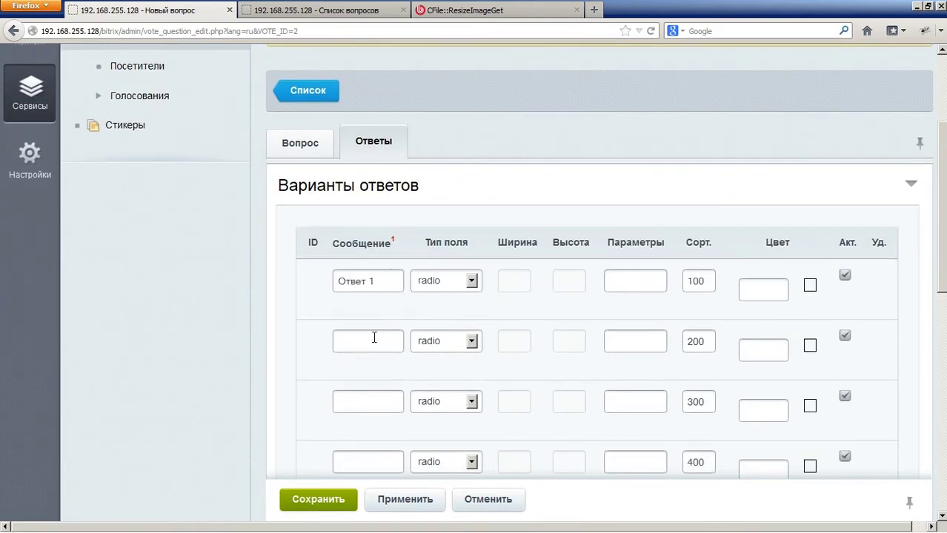
pyautogui.write('Ответ')
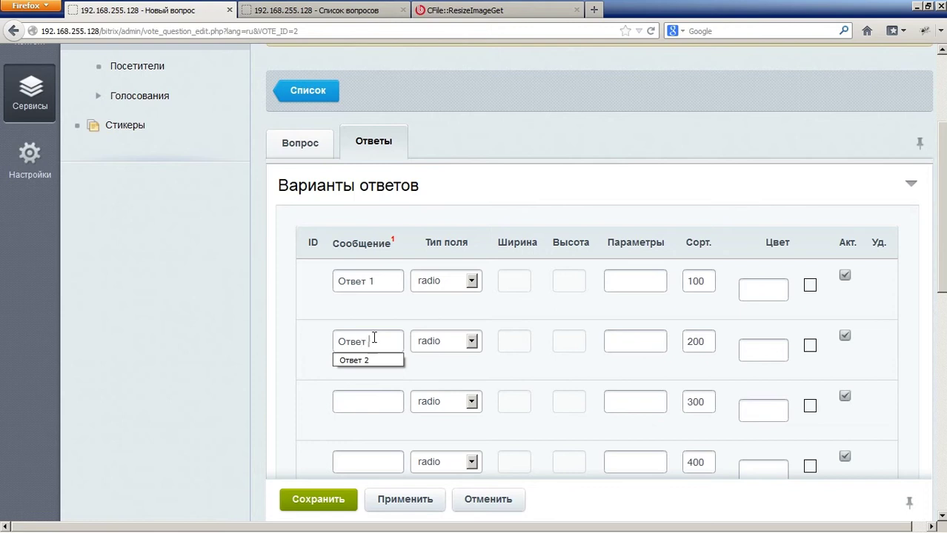
pyautogui.write(' 2')
pyautogui.click(356, 397)
pyautogui.write('О')
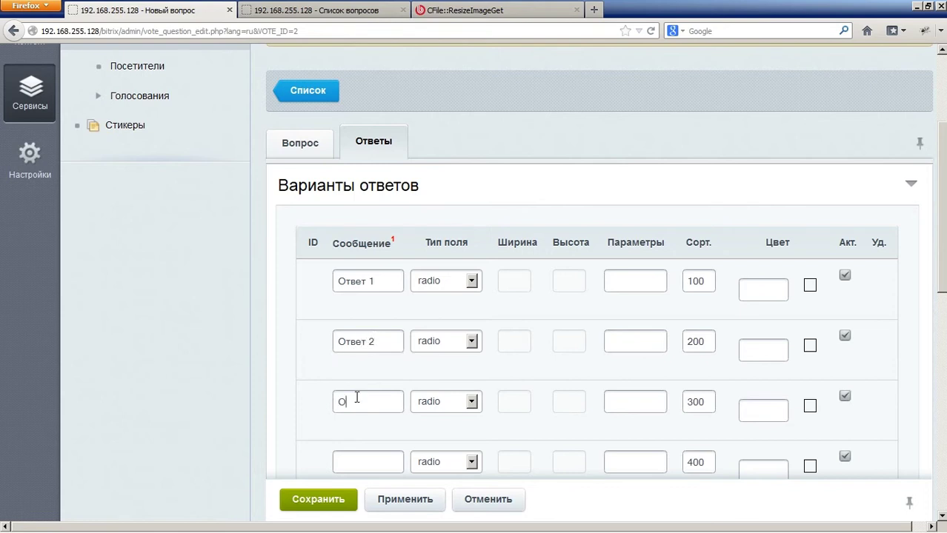
pyautogui.write('твет 3')
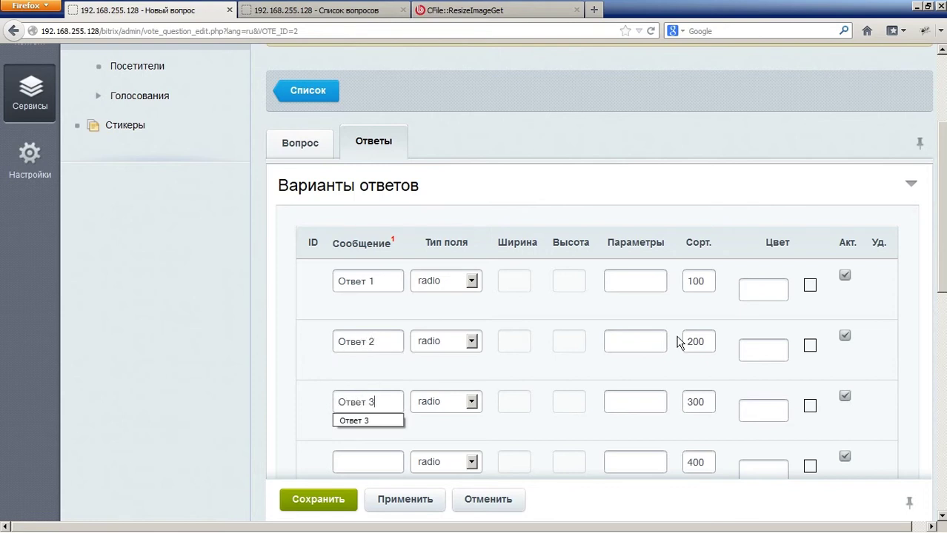
pyautogui.click(333, 500)
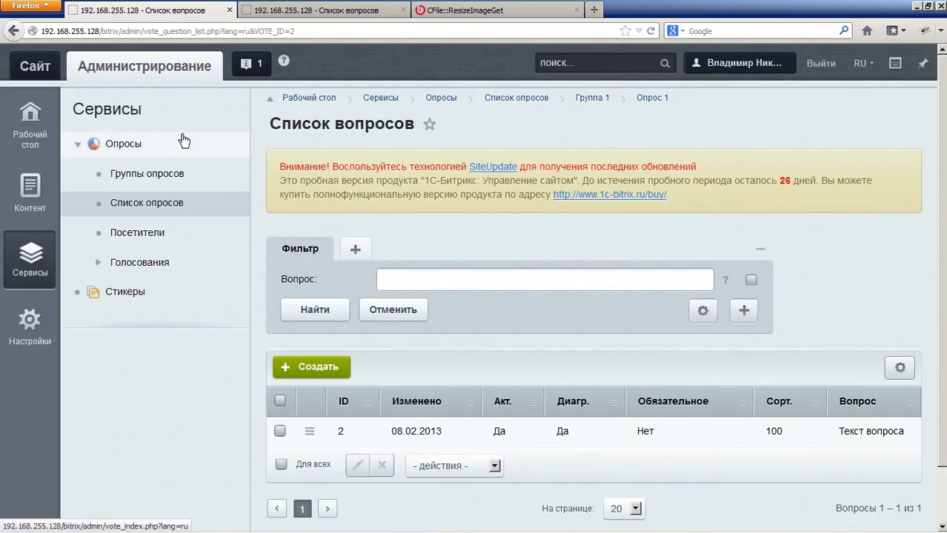
# Step: On the public site, go to the Компания page and open the section for editing
pyautogui.click(42, 68)
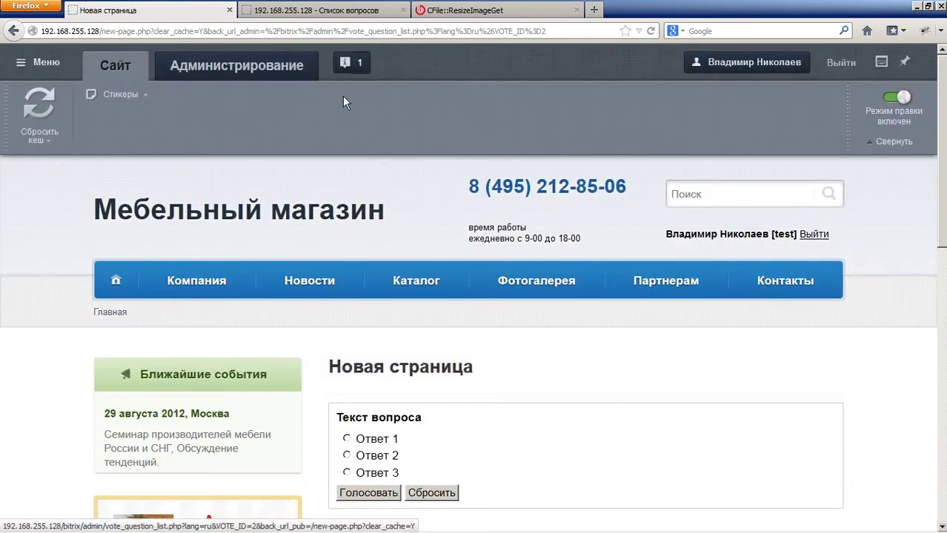
pyautogui.moveTo(683, 290)
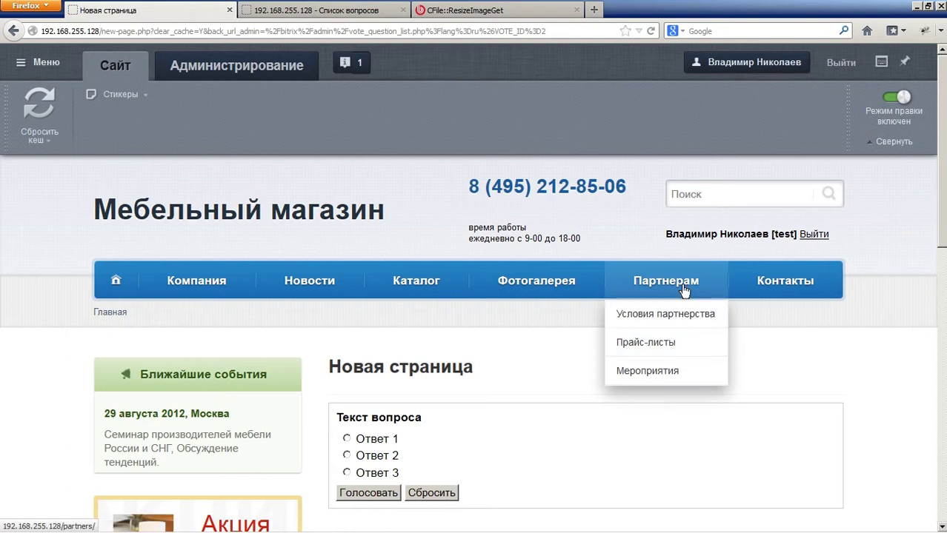
pyautogui.click(225, 285)
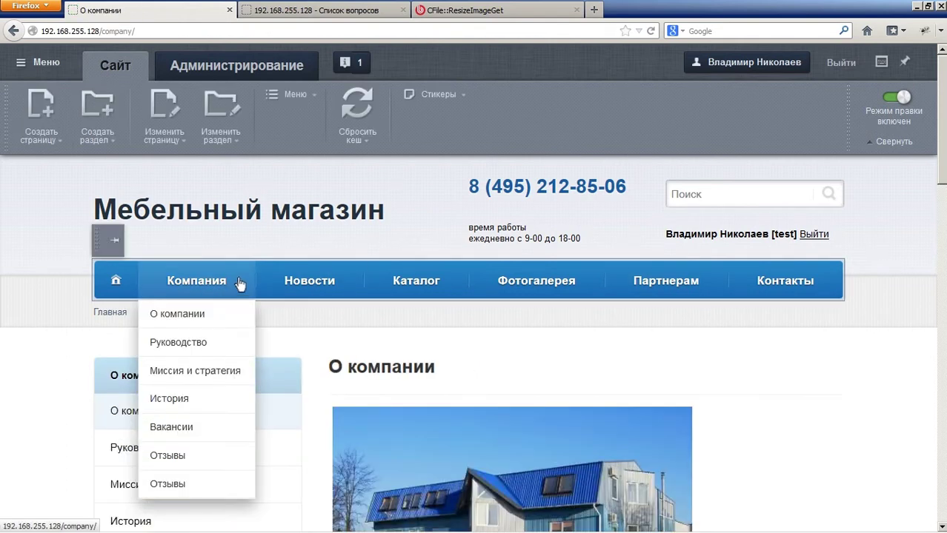
pyautogui.click(208, 114)
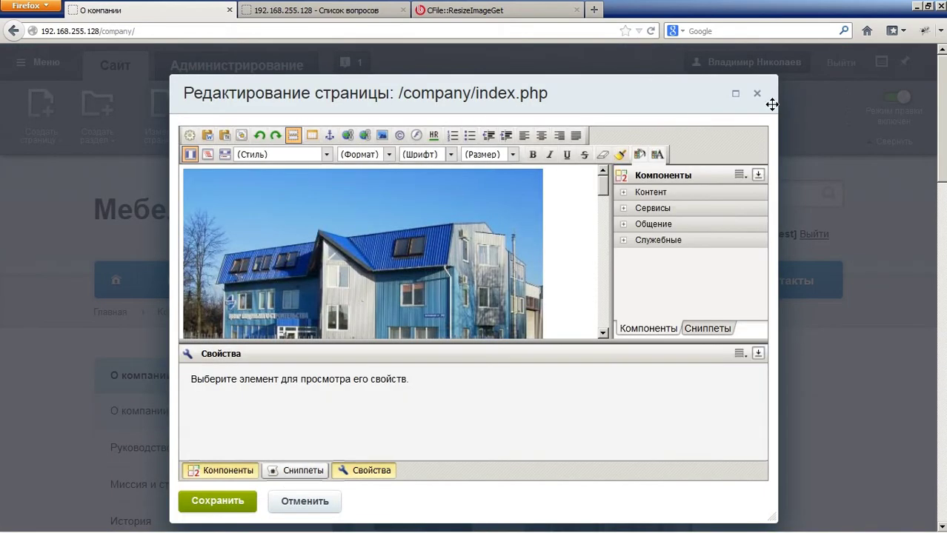
pyautogui.click(756, 93)
# Step: Create /company/polls.php titled Опросы with an Опросы left-menu item
pyautogui.click(32, 106)
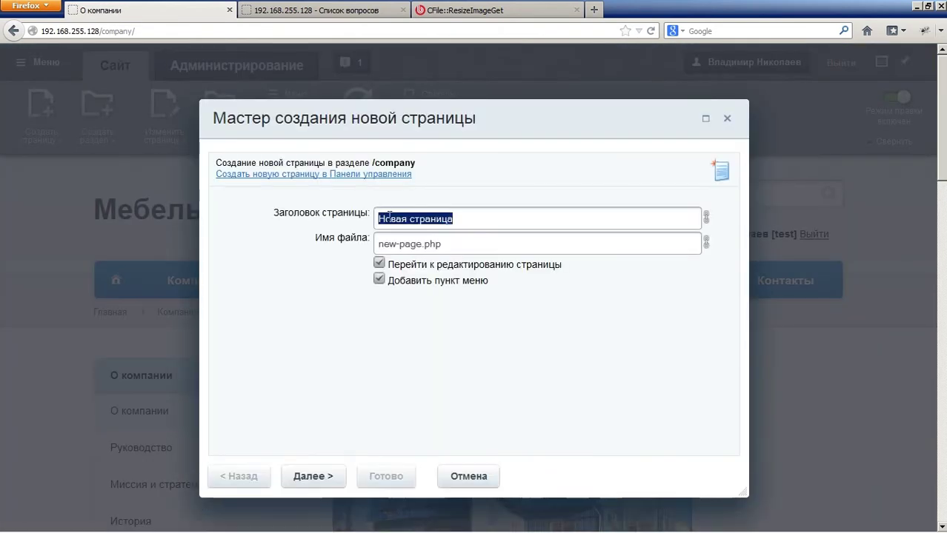
pyautogui.write('Опрос')
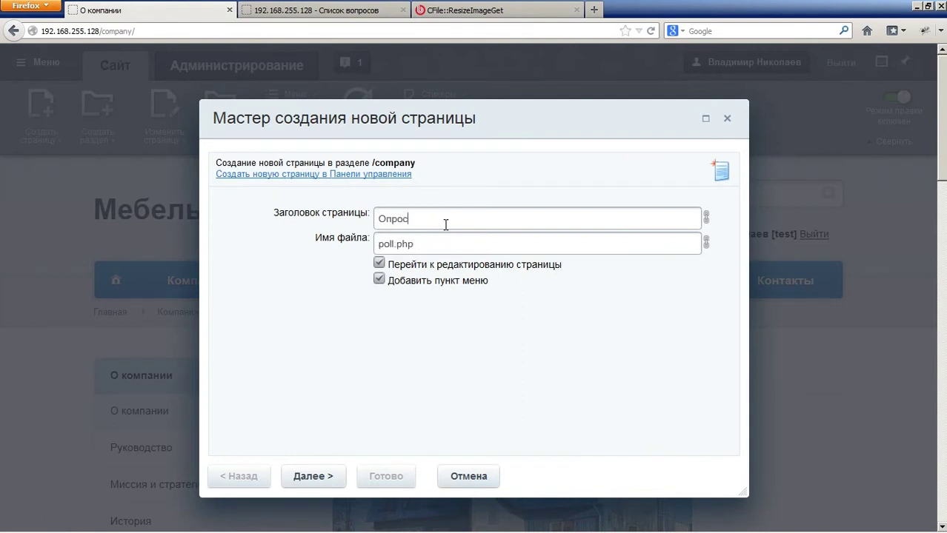
pyautogui.write('ы')
pyautogui.click(323, 476)
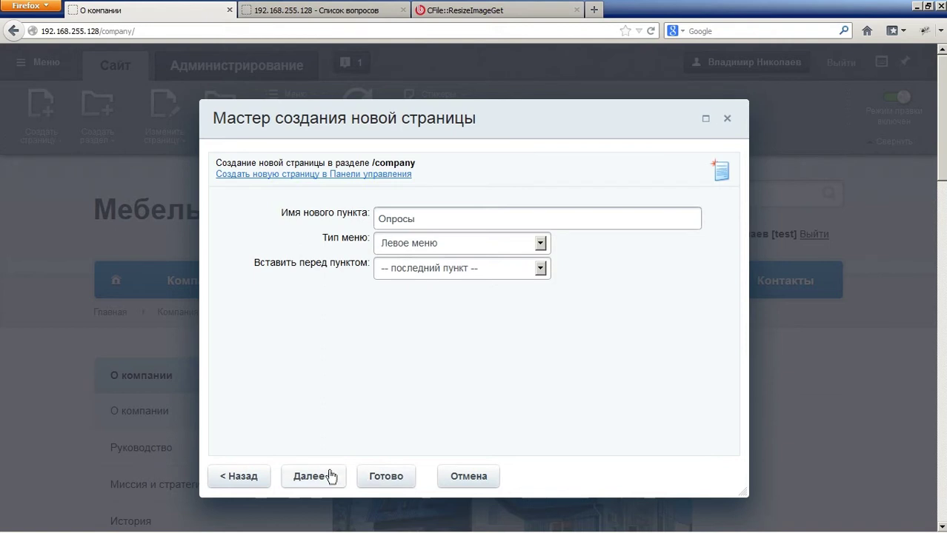
pyautogui.click(329, 475)
pyautogui.click(371, 475)
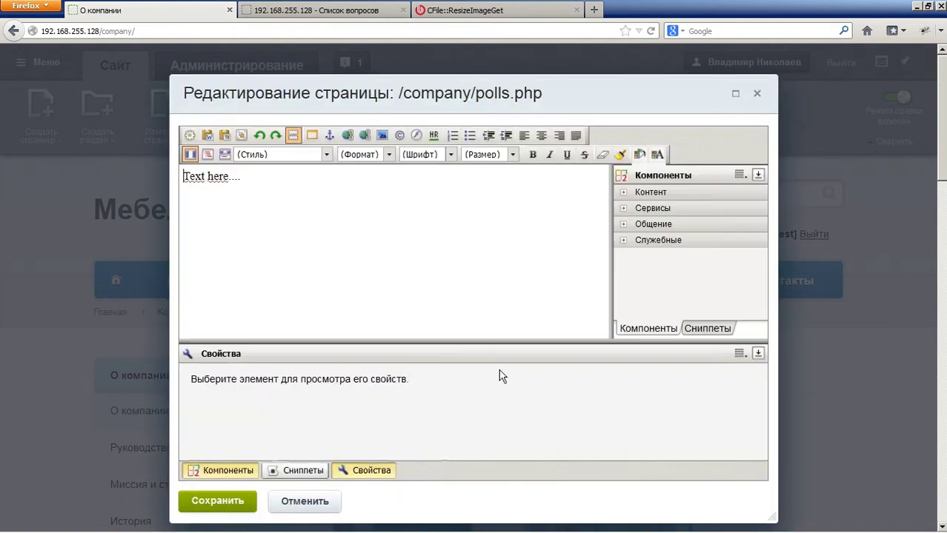
# Step: Delete the 'Text here...' placeholder from the page body
pyautogui.tripleClick(247, 185)
pyautogui.click(359, 190)
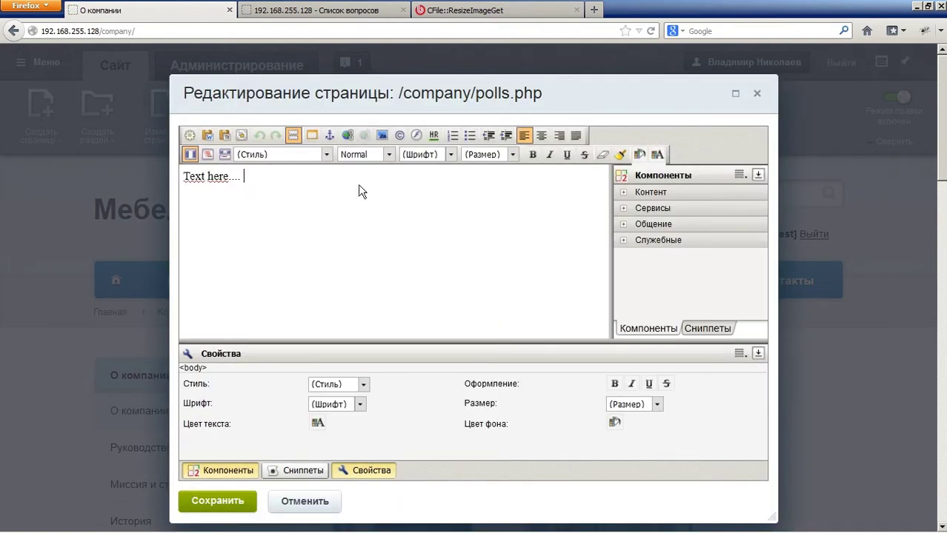
pyautogui.tripleClick(359, 190)
pyautogui.press('Delete')
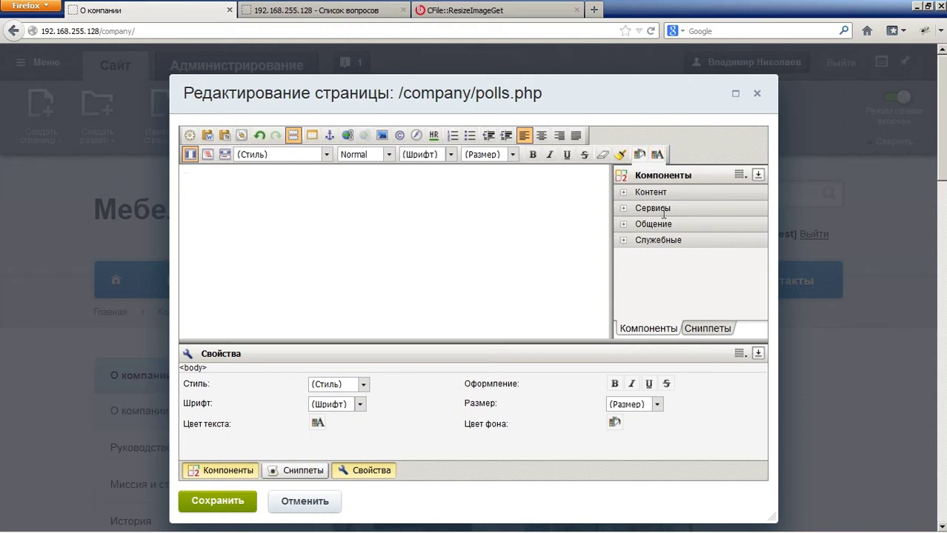
# Step: Insert the Текущий опрос component from Сервисы > Опросы, голосования and open its parameters
pyautogui.click(671, 213)
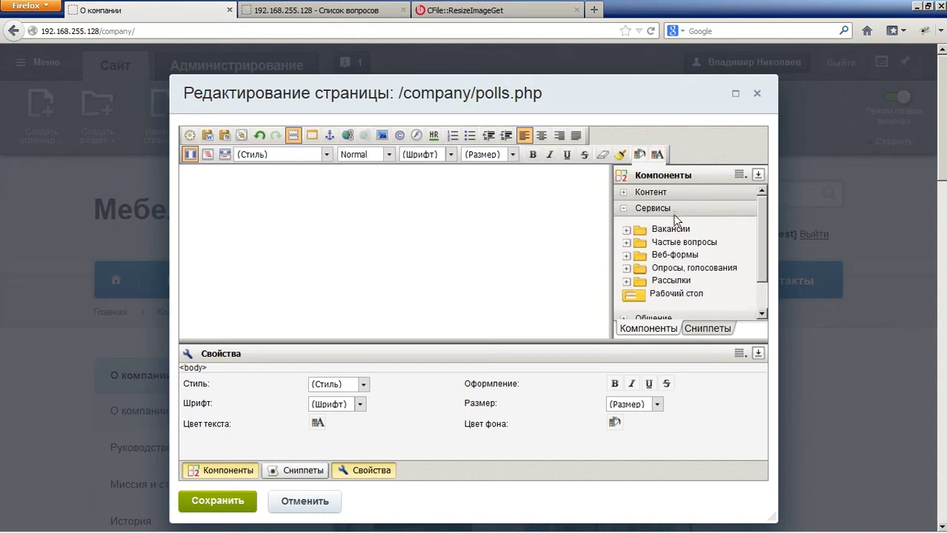
pyautogui.click(653, 269)
pyautogui.scroll(-1, 657, 252)
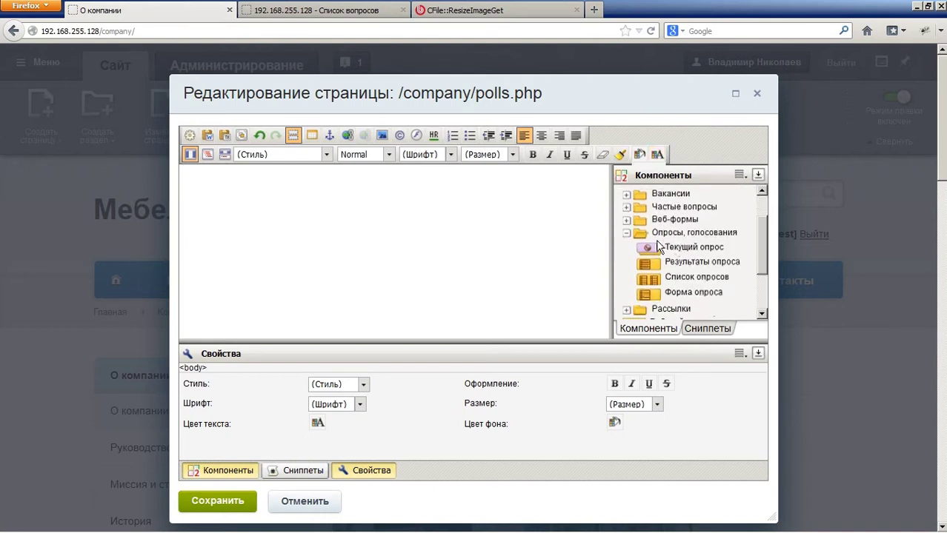
pyautogui.moveTo(658, 247); pyautogui.dragTo(226, 201)
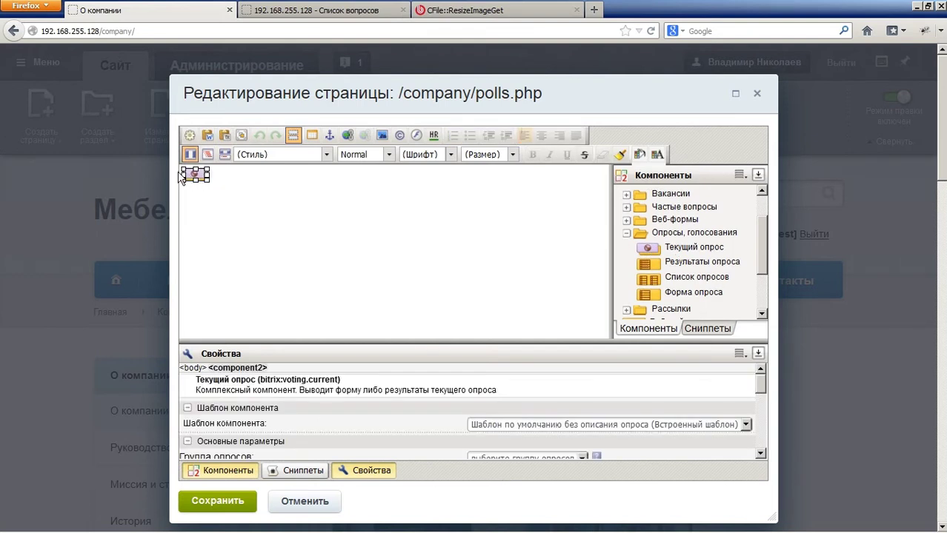
pyautogui.doubleClick(202, 177)
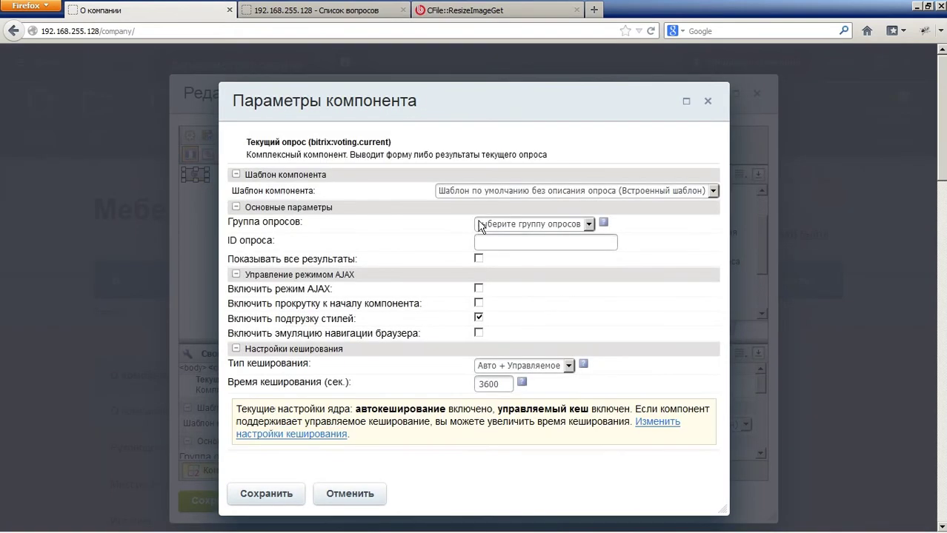
# Step: Pick poll group [GROUP] Группа 1, cancel the component parameters, and save the polls page
pyautogui.click(479, 226)
pyautogui.click(512, 255)
pyautogui.click(493, 242)
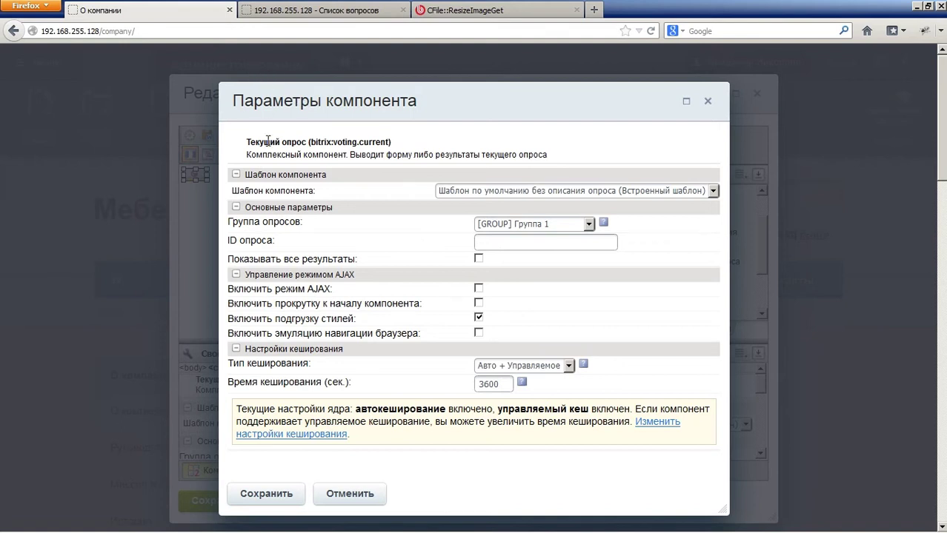
pyautogui.rightClick(135, 6)
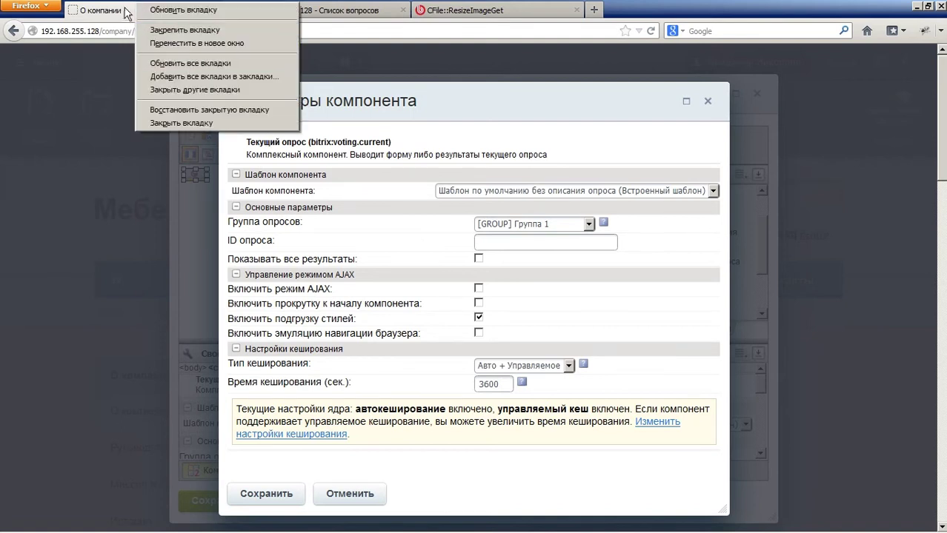
pyautogui.rightClick(123, 8)
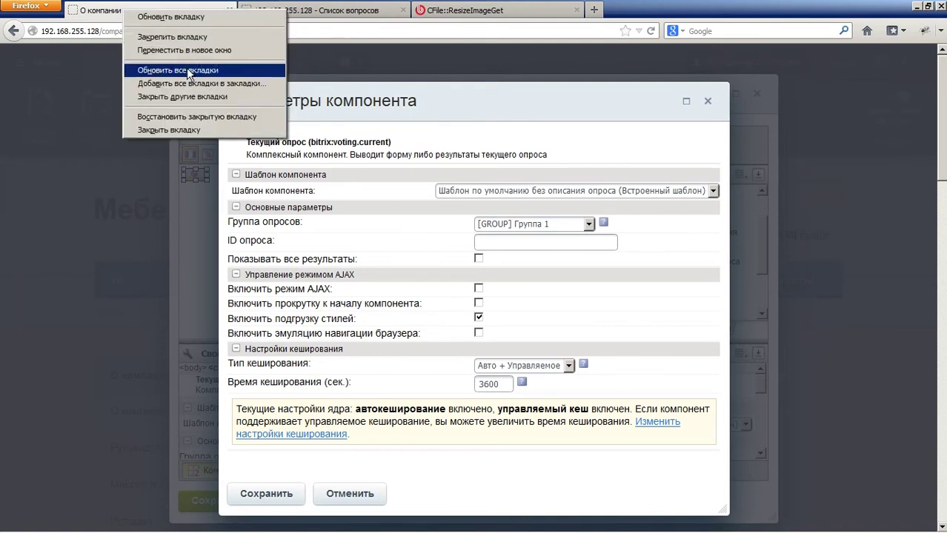
pyautogui.click(351, 492)
pyautogui.click(351, 492)
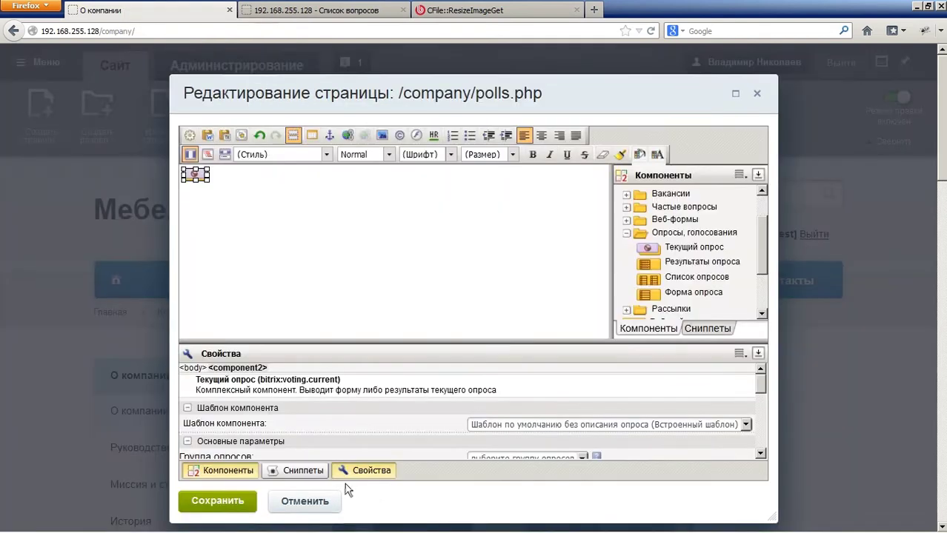
pyautogui.click(245, 501)
# Step: Scroll down the published Опросы page showing the poll with answers Ответ 1–3
pyautogui.moveTo(244, 278)
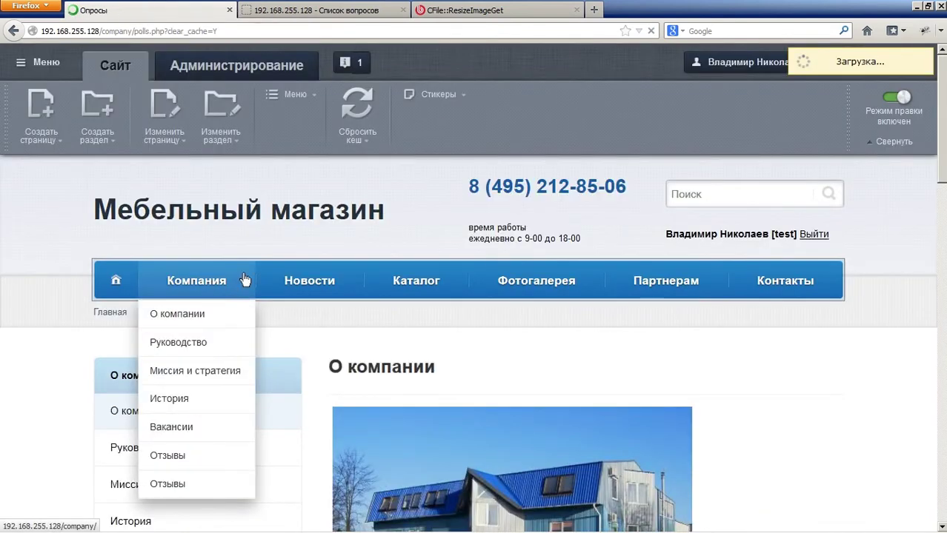
pyautogui.scroll(-3, 317, 223)
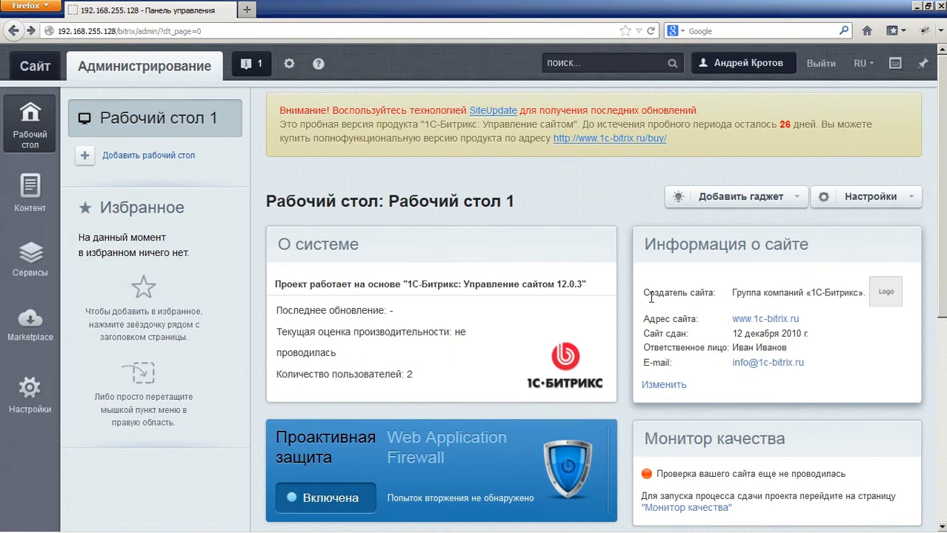
# Step: View the public Партнерам page (/partners/), which still shows only the placeholder text
pyautogui.click(52, 74)
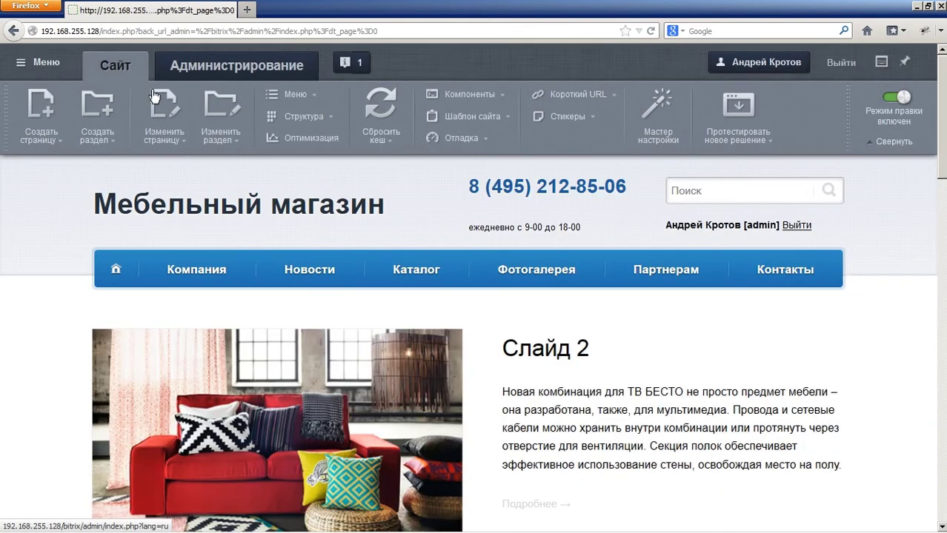
pyautogui.click(688, 268)
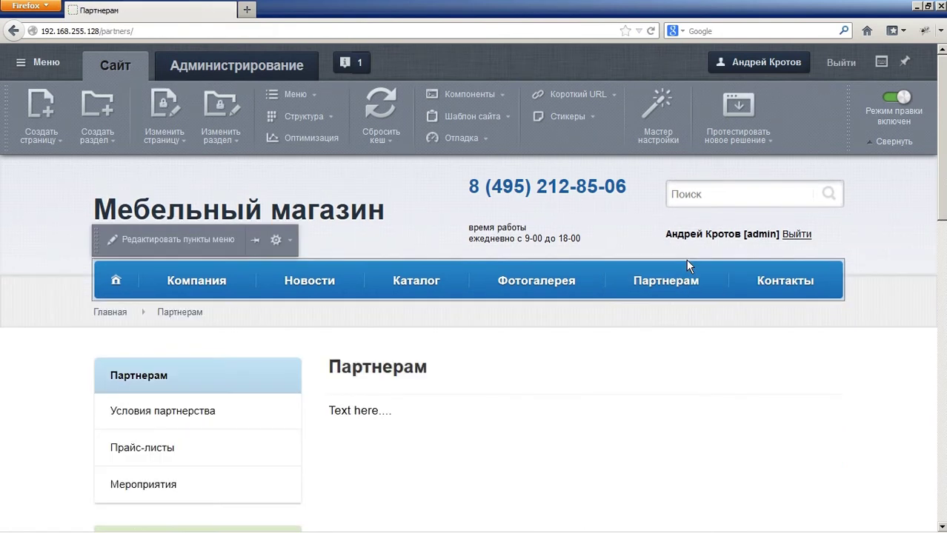
pyautogui.scroll(-4, 534, 358)
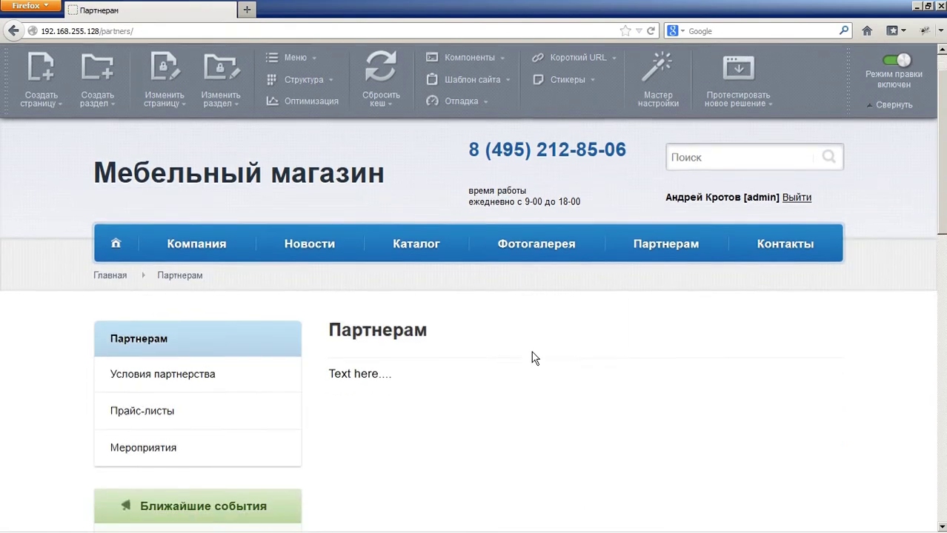
pyautogui.scroll(-2, 530, 342)
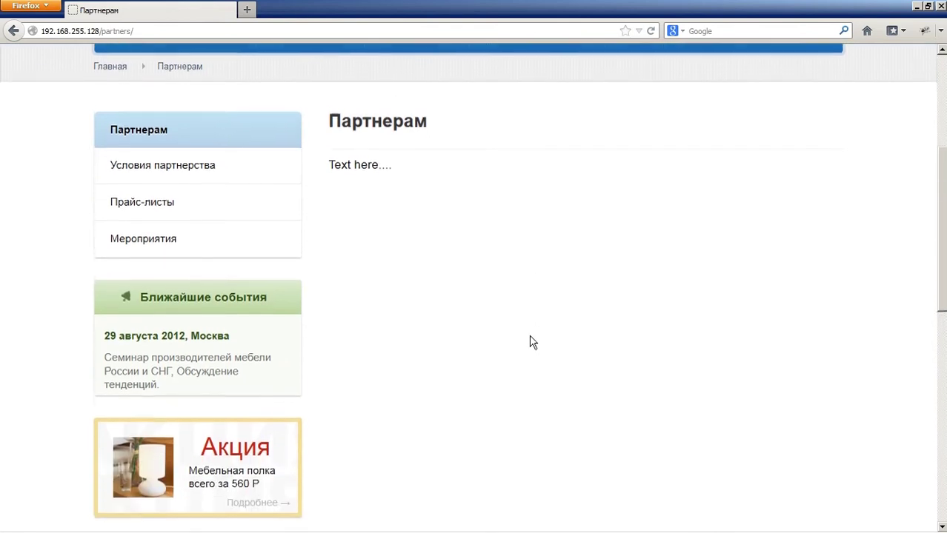
pyautogui.scroll(2, 531, 343)
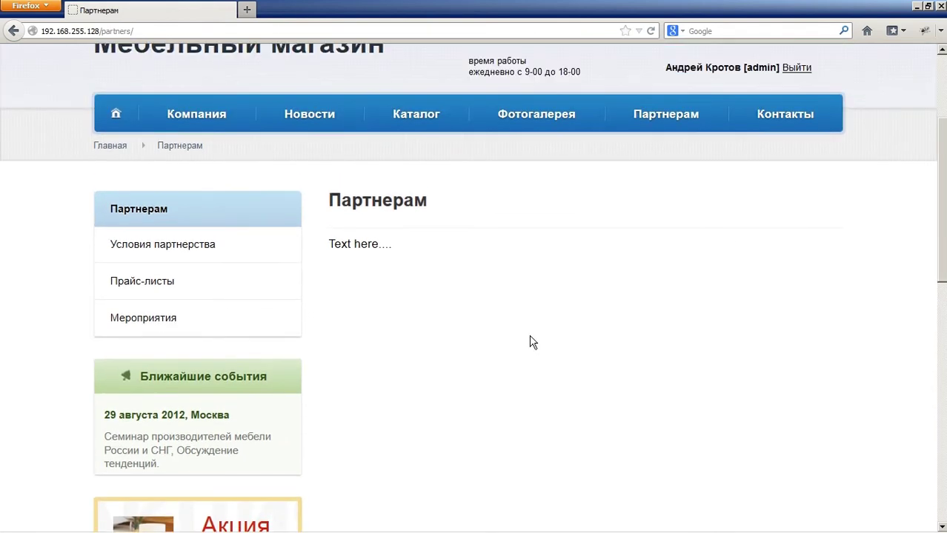
pyautogui.scroll(2, 531, 342)
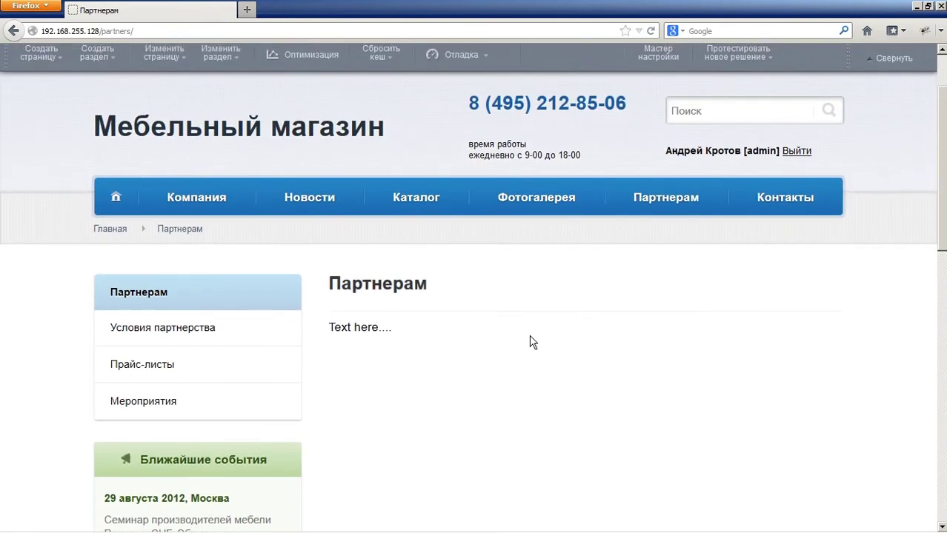
# Step: Go to the Группы пользователей list under Настройки in the admin panel
pyautogui.scroll(2, 529, 341)
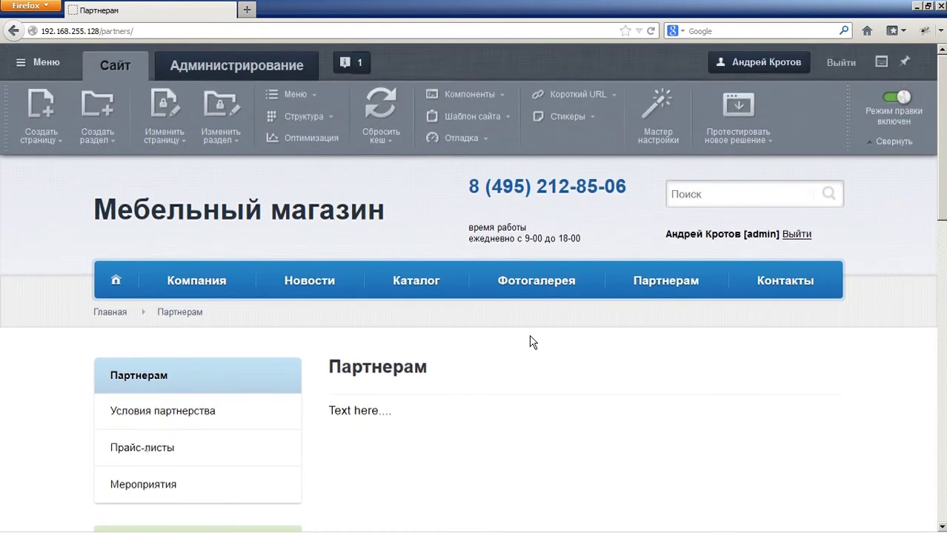
pyautogui.click(274, 74)
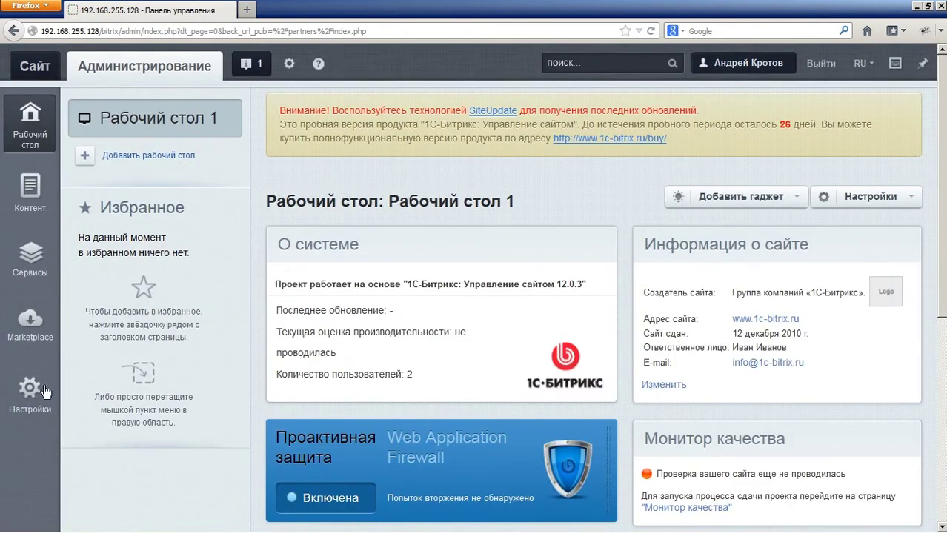
pyautogui.click(46, 391)
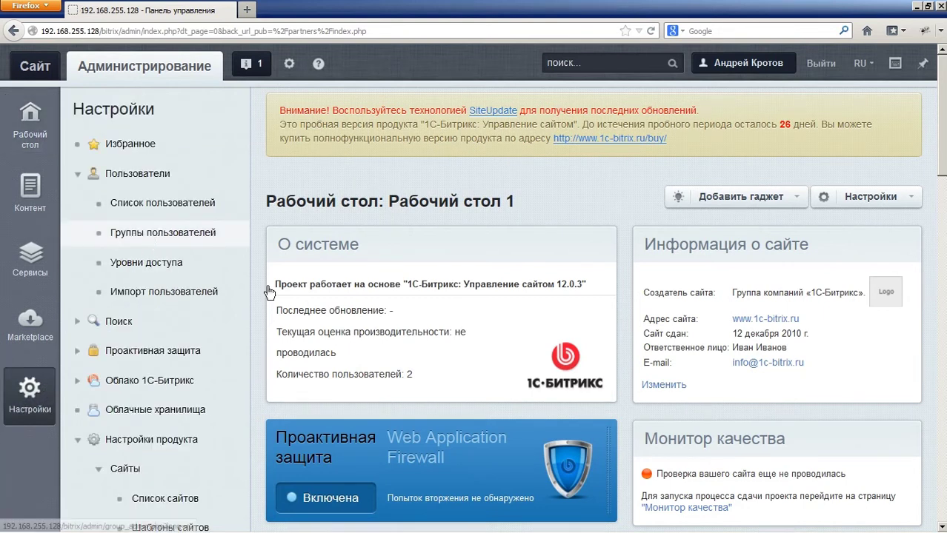
pyautogui.click(157, 236)
pyautogui.scroll(-3, 326, 320)
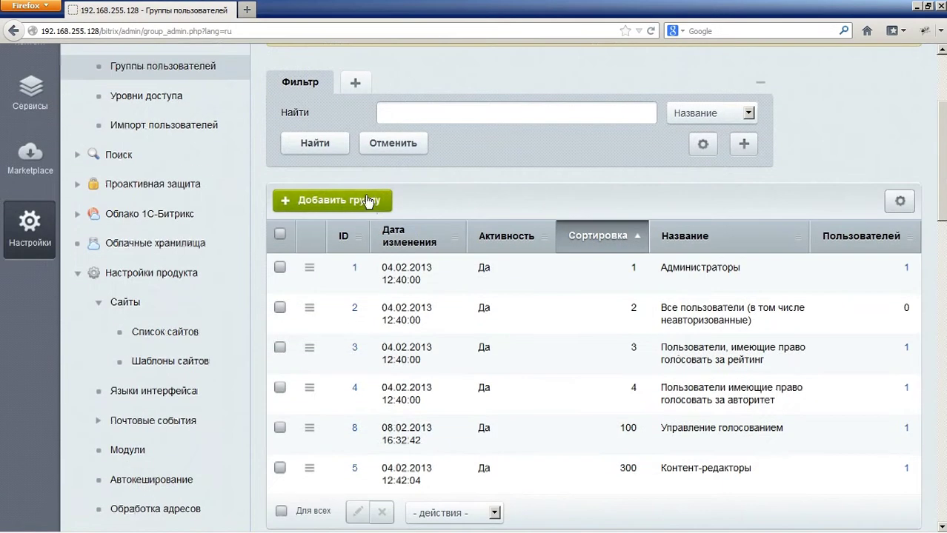
# Step: Add a new user group named Партнеры and save it
pyautogui.click(374, 202)
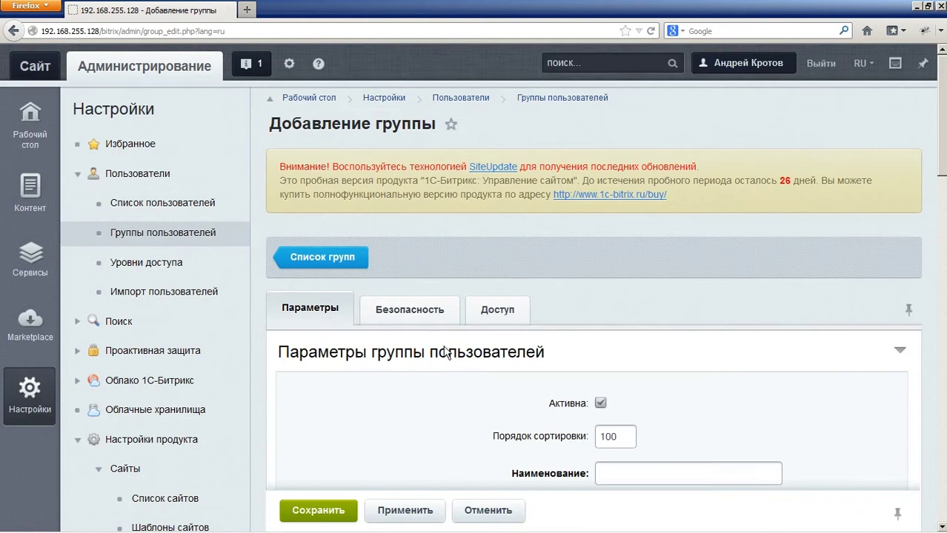
pyautogui.scroll(-5, 627, 300)
pyautogui.click(638, 229)
pyautogui.write('Партнеры')
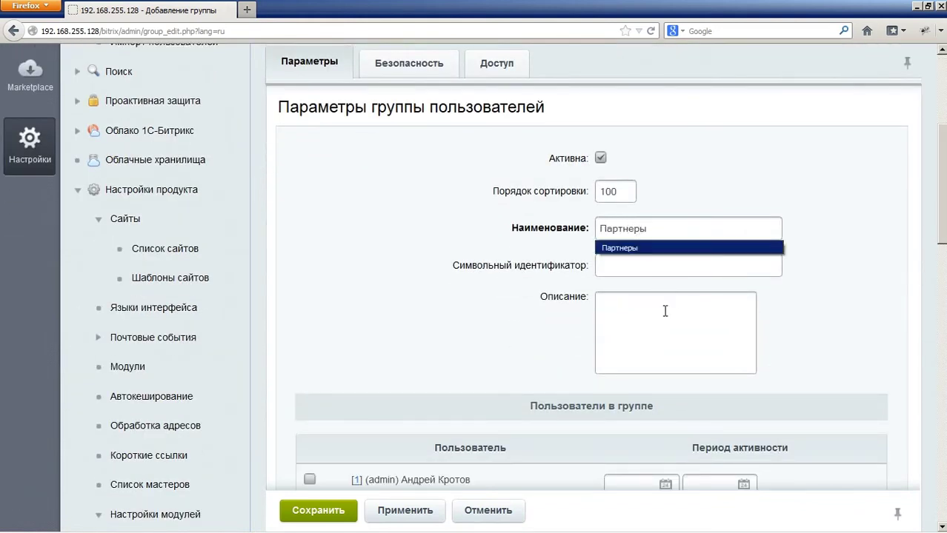
pyautogui.click(666, 311)
pyautogui.scroll(-2, 333, 222)
pyautogui.scroll(5, 376, 252)
pyautogui.click(299, 513)
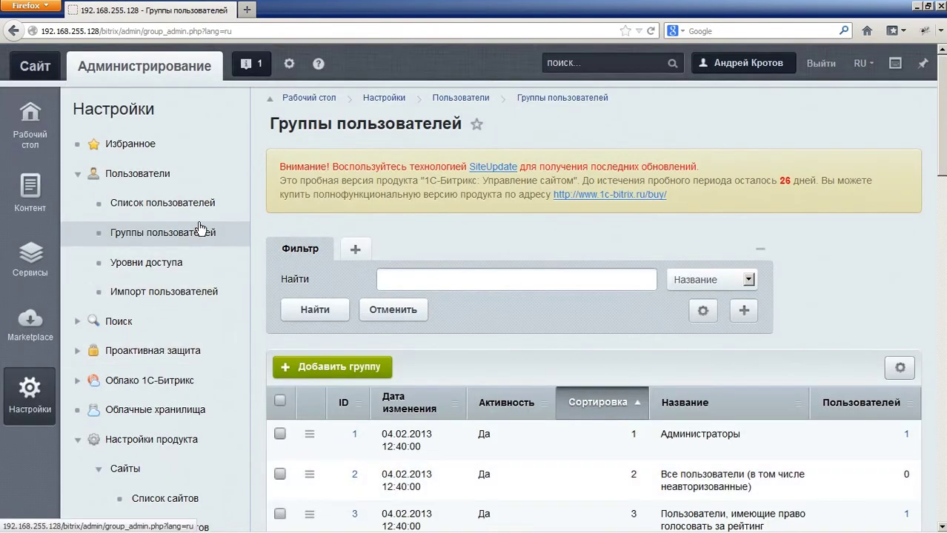
# Step: Start a new user from the Пользователи list
pyautogui.click(211, 209)
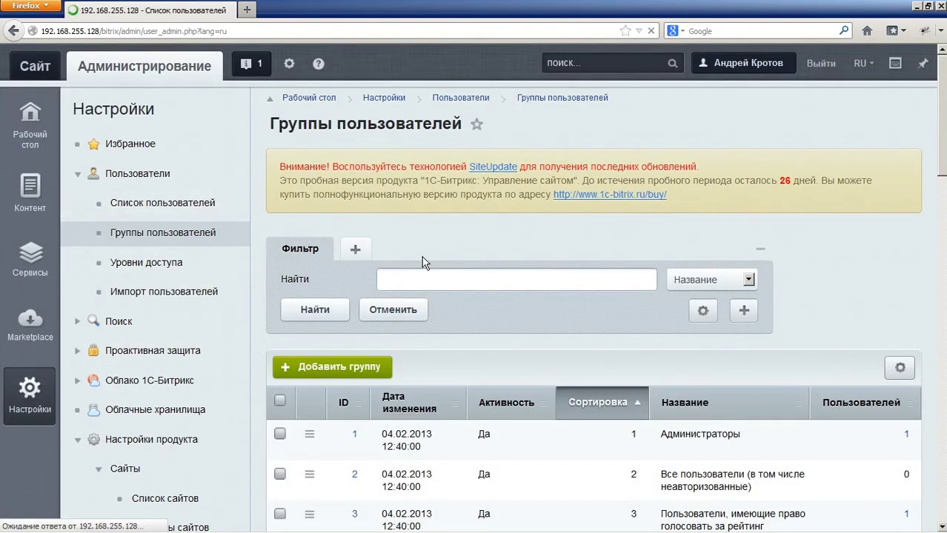
pyautogui.click(422, 285)
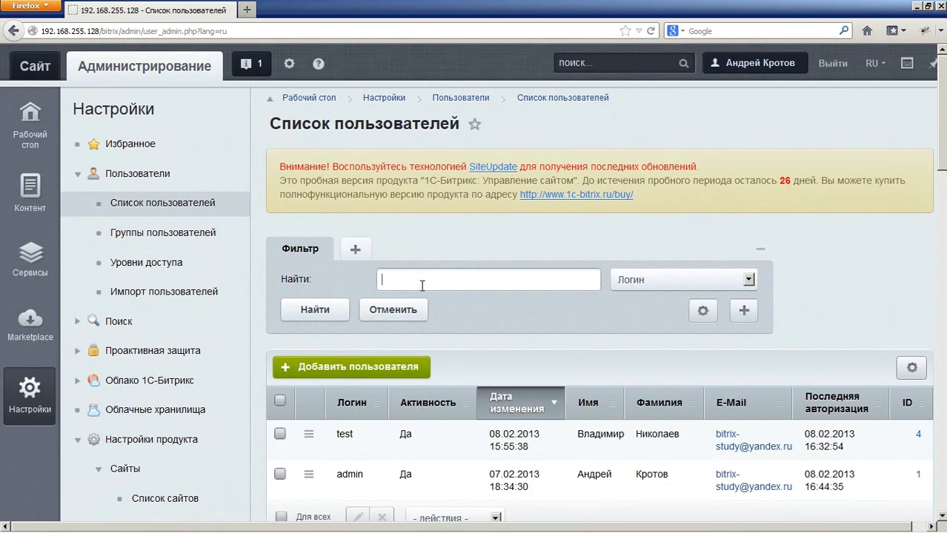
pyautogui.click(359, 368)
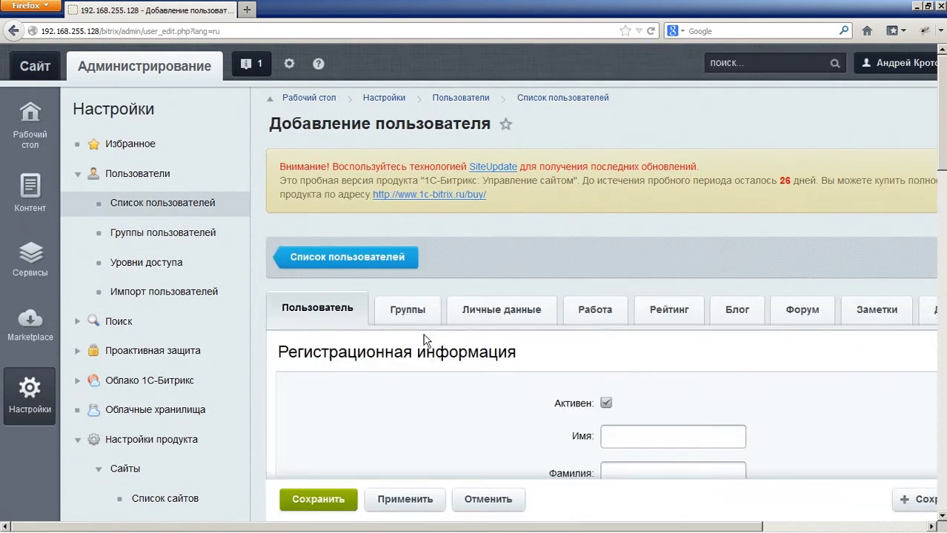
pyautogui.scroll(-4, 519, 341)
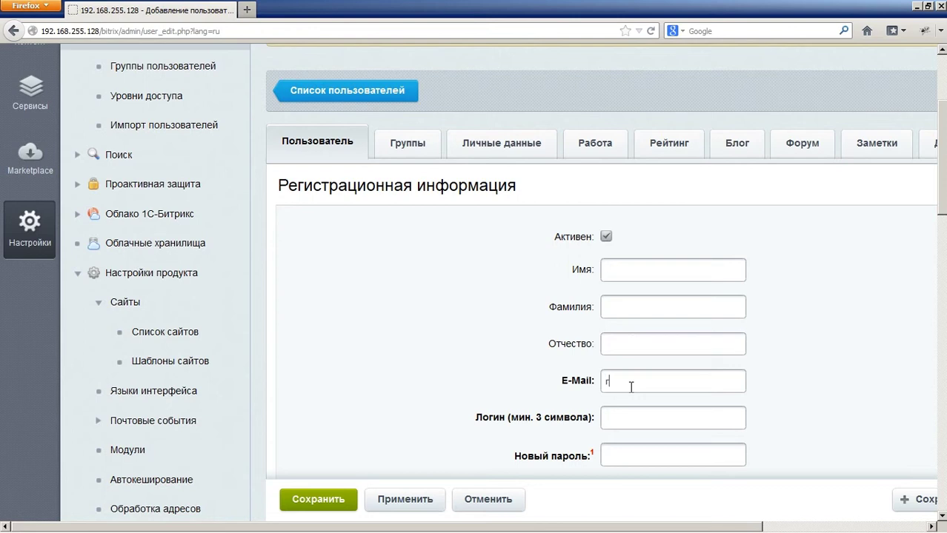
# Step: Fill in the new user's e-mail, login and password
pyautogui.write('user@admin.ru')
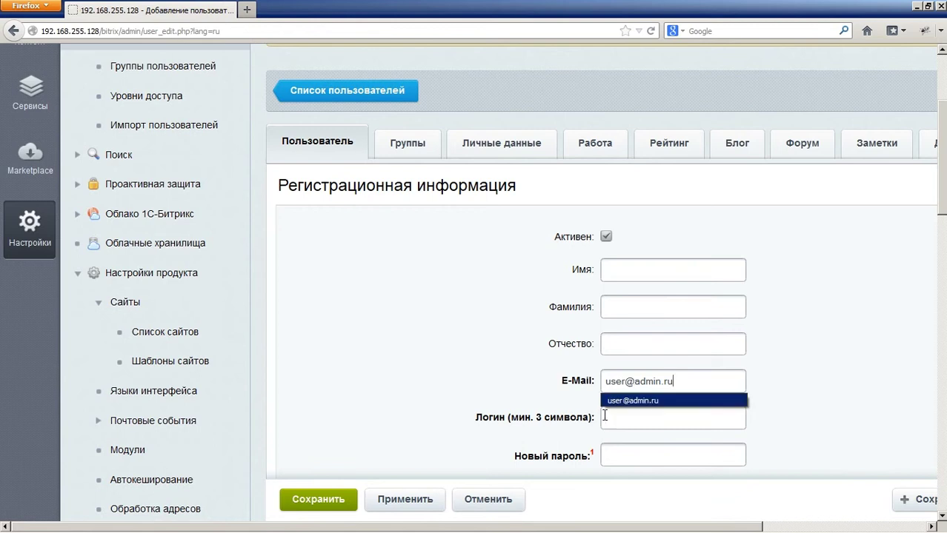
pyautogui.click(620, 419)
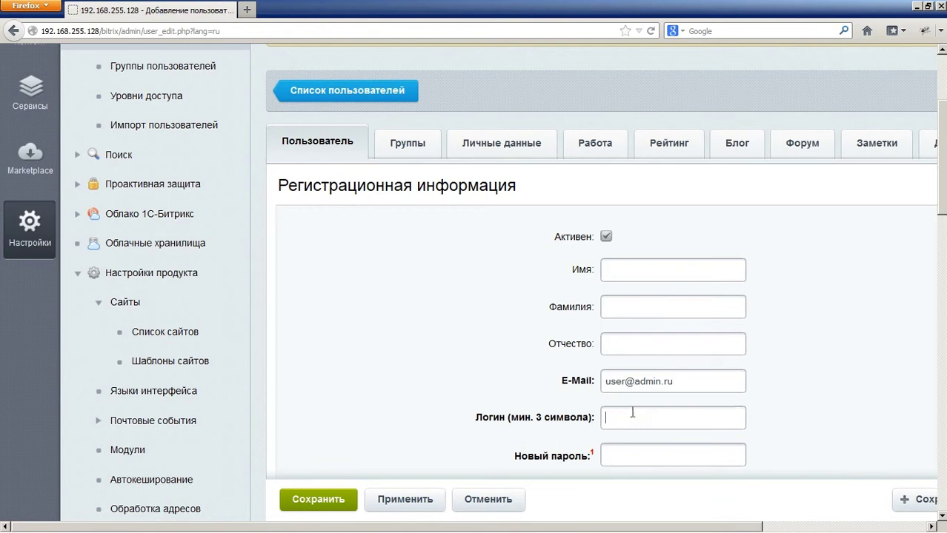
pyautogui.scroll(-4, 632, 412)
pyautogui.write('user')
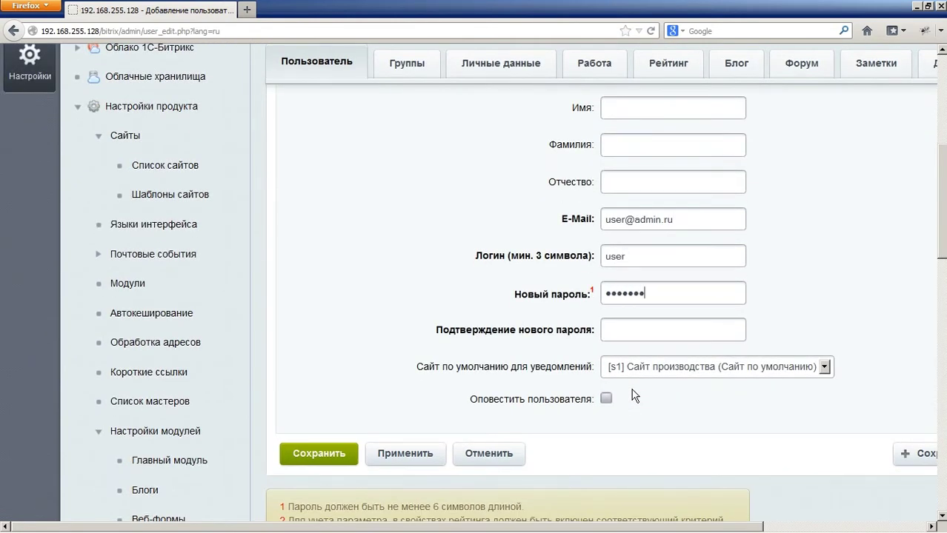
pyautogui.write('1234567')
pyautogui.scroll(6, 485, 371)
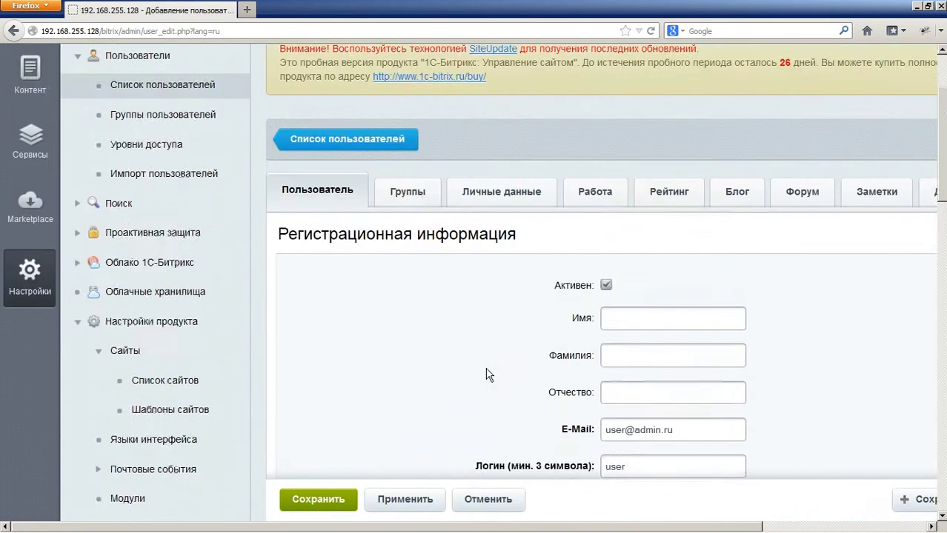
pyautogui.click(422, 236)
# Step: Tick the Партнеры group for the new user and try saving
pyautogui.scroll(-2, 412, 349)
pyautogui.scroll(-2, 413, 348)
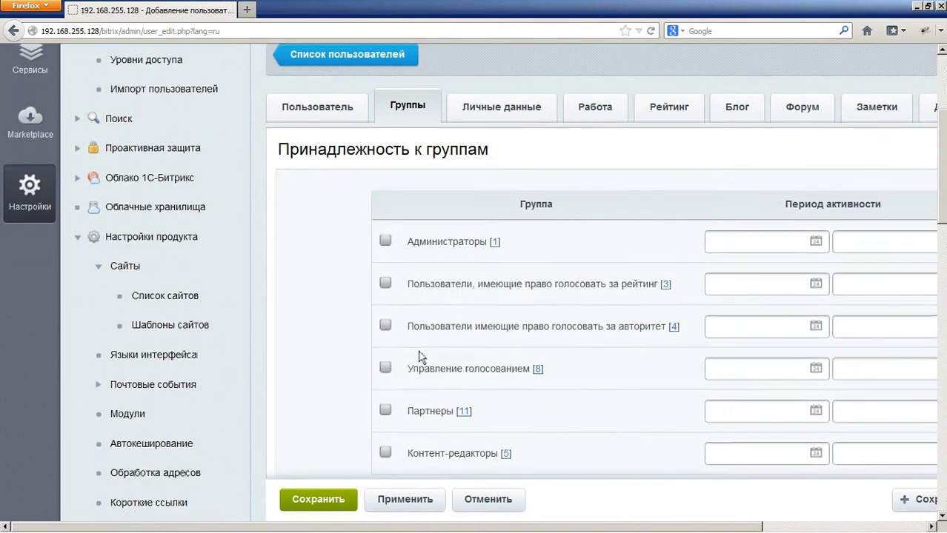
pyautogui.click(385, 368)
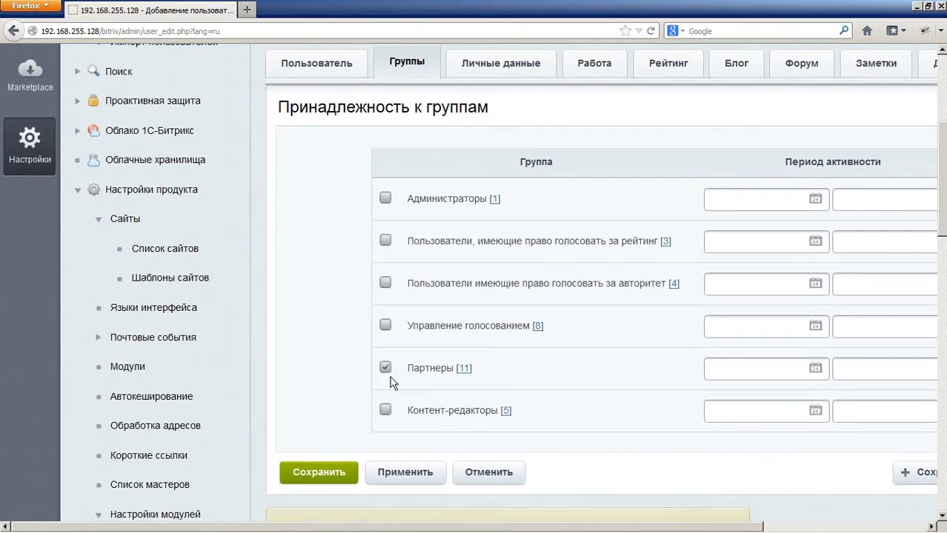
pyautogui.click(324, 472)
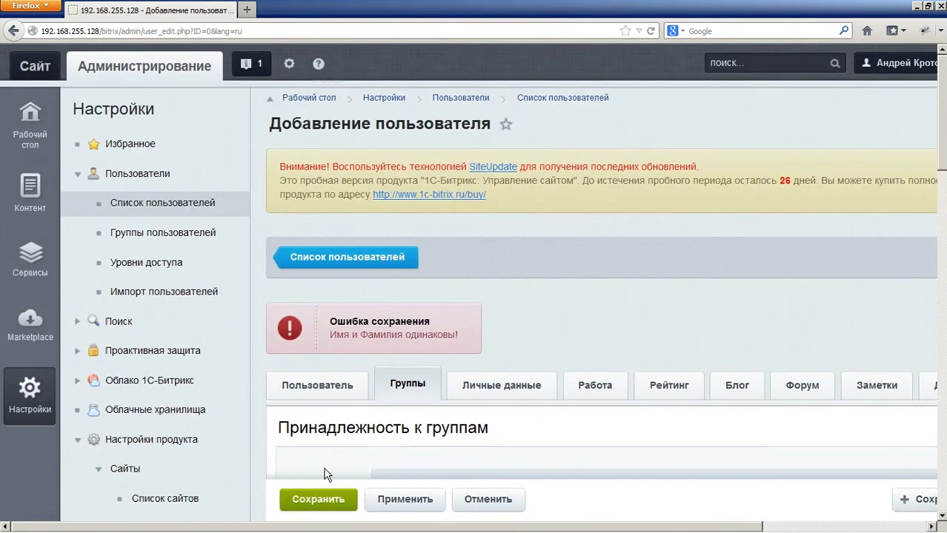
# Step: Enter the user's first name and surname on the Пользователь tab and save the user
pyautogui.scroll(-4, 437, 419)
pyautogui.scroll(-2, 437, 419)
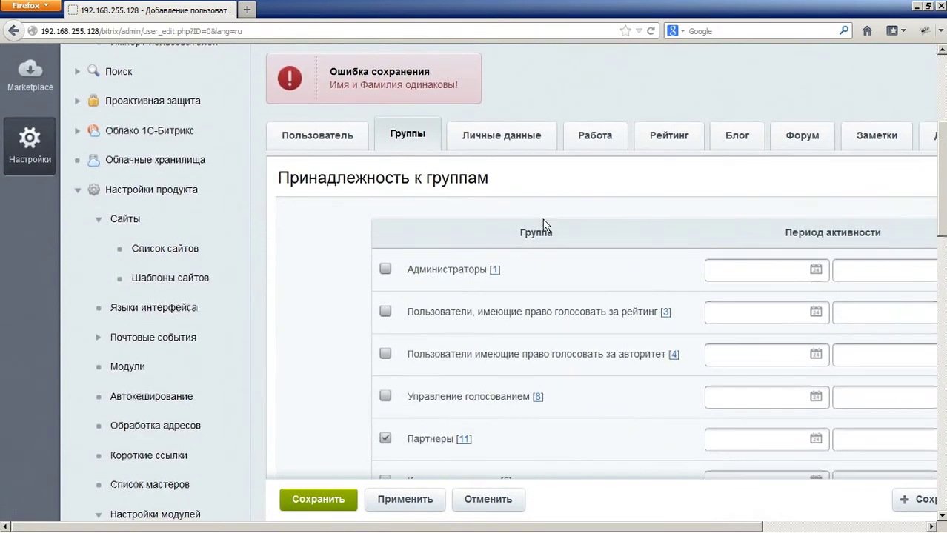
pyautogui.click(334, 143)
pyautogui.scroll(-2, 718, 328)
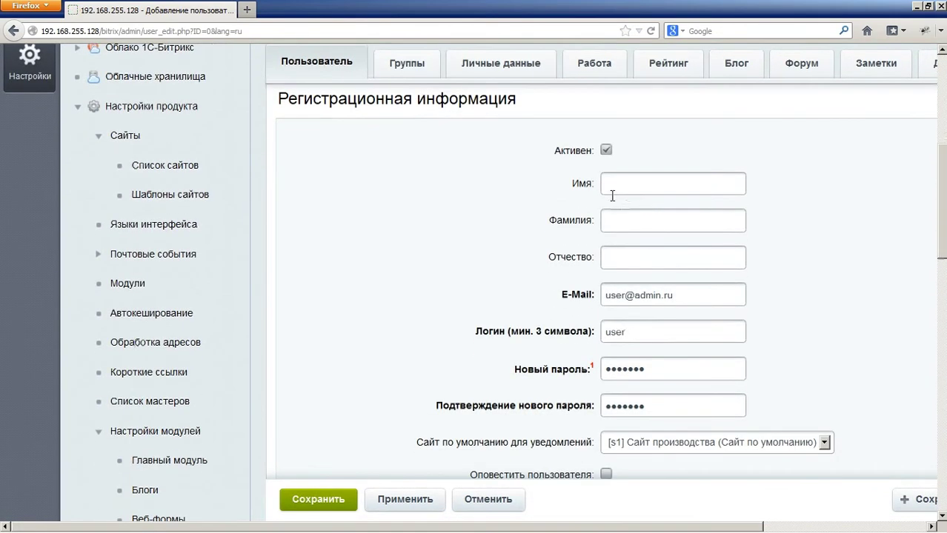
pyautogui.click(635, 185)
pyautogui.write('Иван')
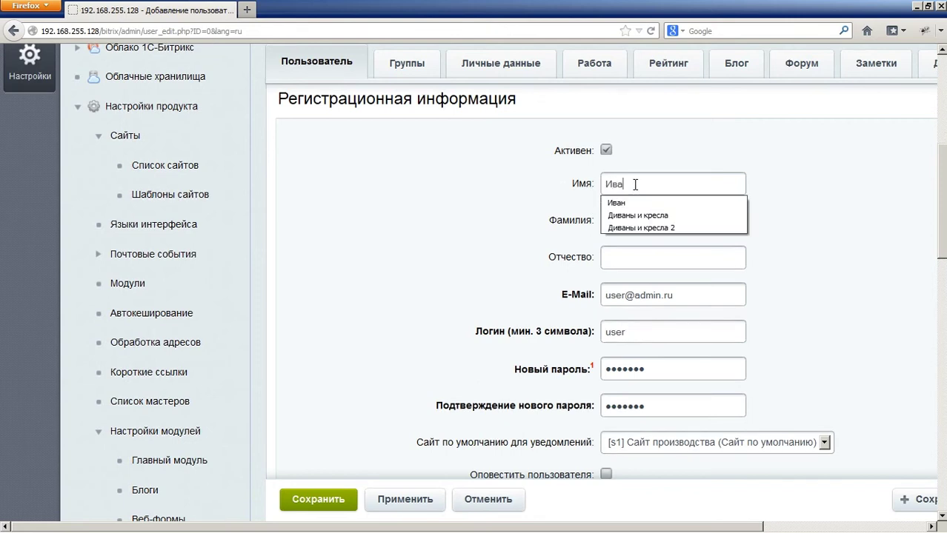
pyautogui.press('Tab')
pyautogui.write('Иванов')
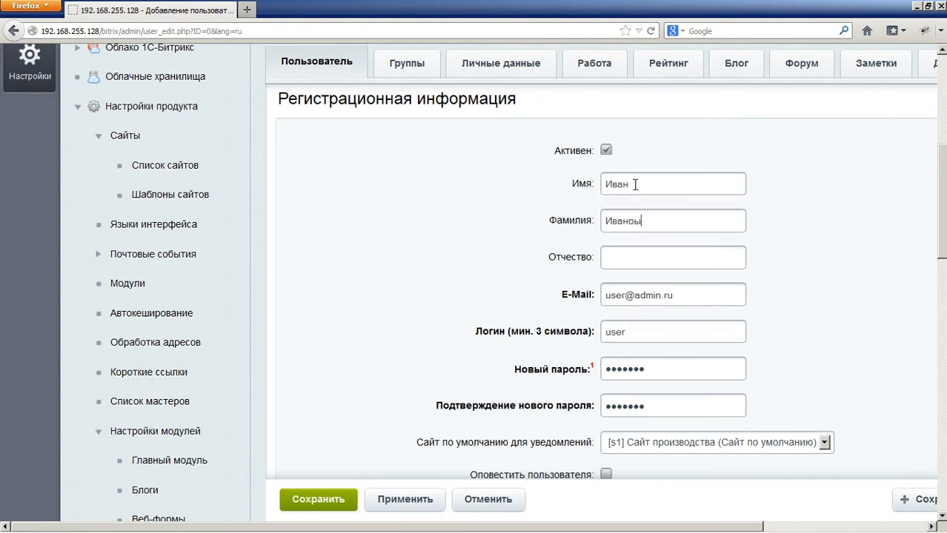
pyautogui.click(312, 499)
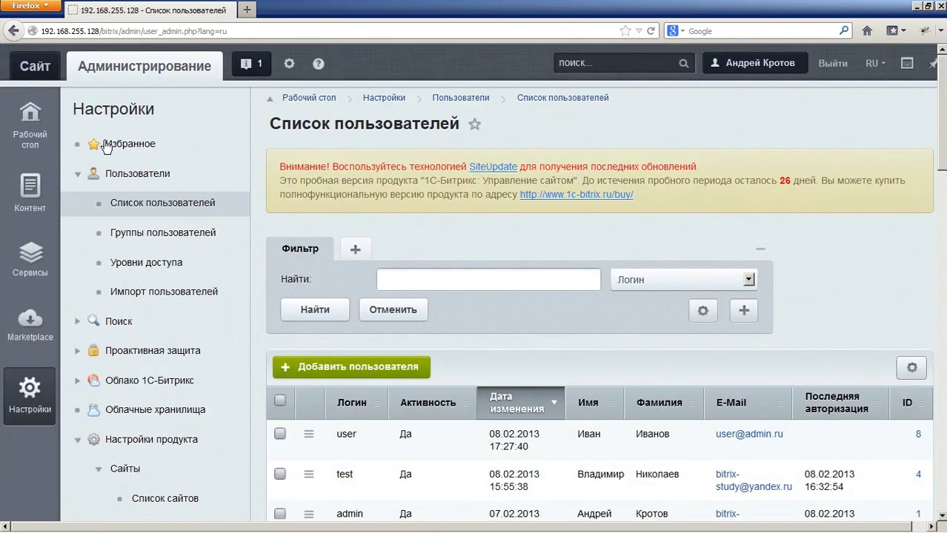
pyautogui.click(41, 70)
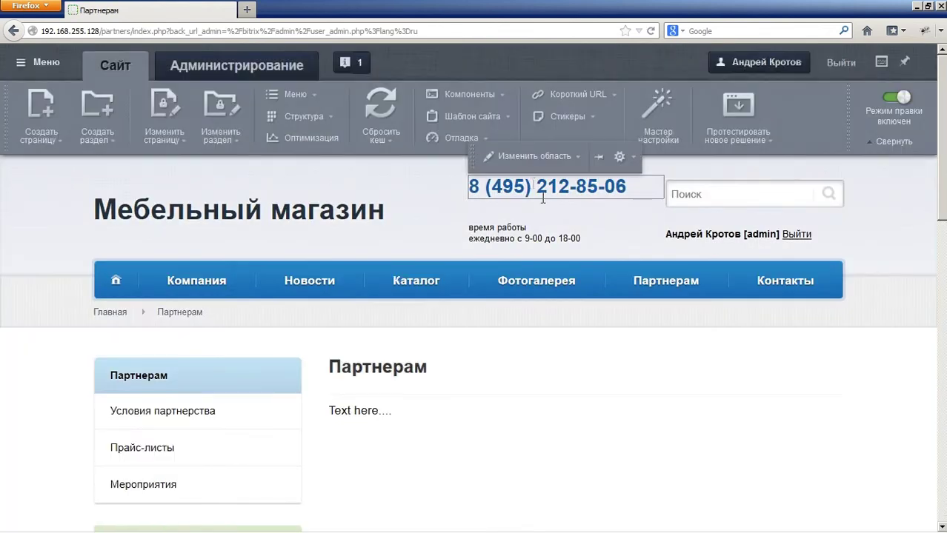
# Step: Open Доступ к разделу for /partners and set Контент-редакторы to Запись
pyautogui.moveTo(636, 278)
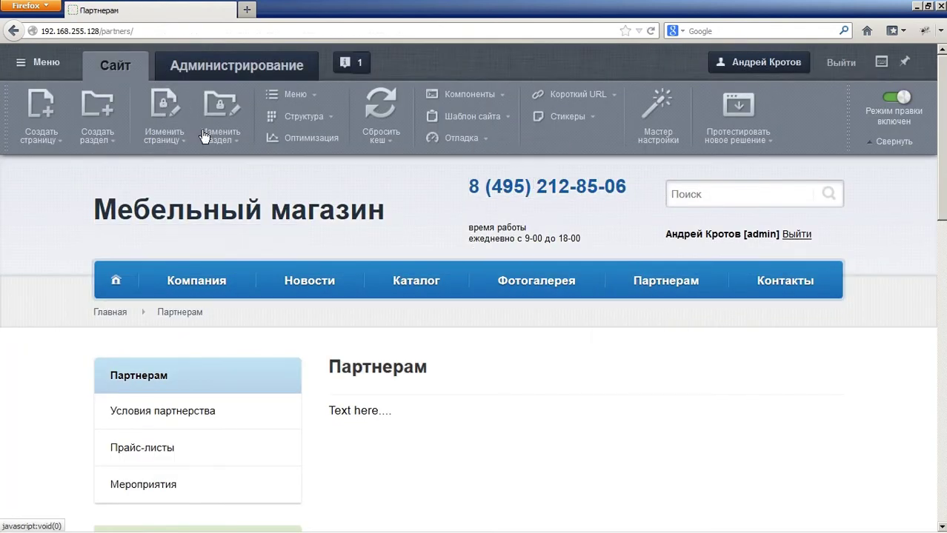
pyautogui.click(236, 140)
pyautogui.click(248, 190)
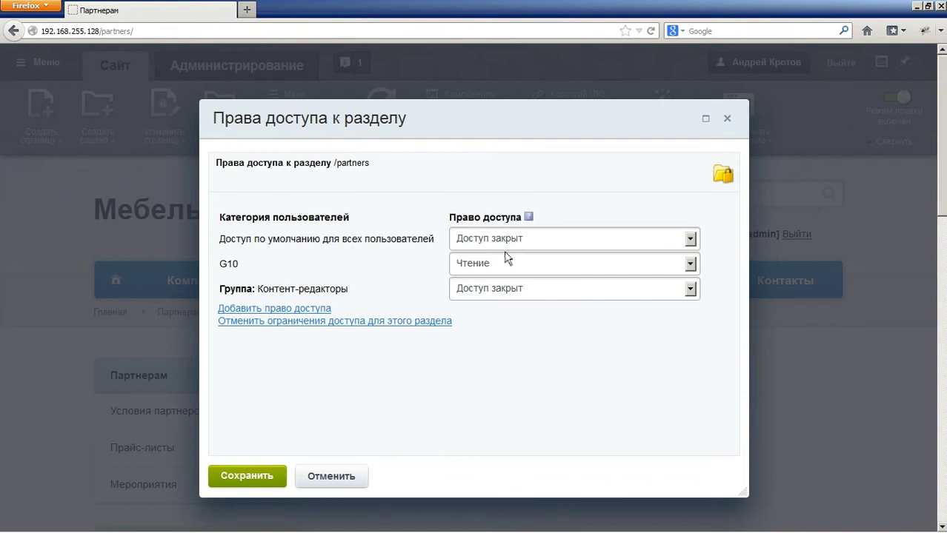
pyautogui.click(470, 248)
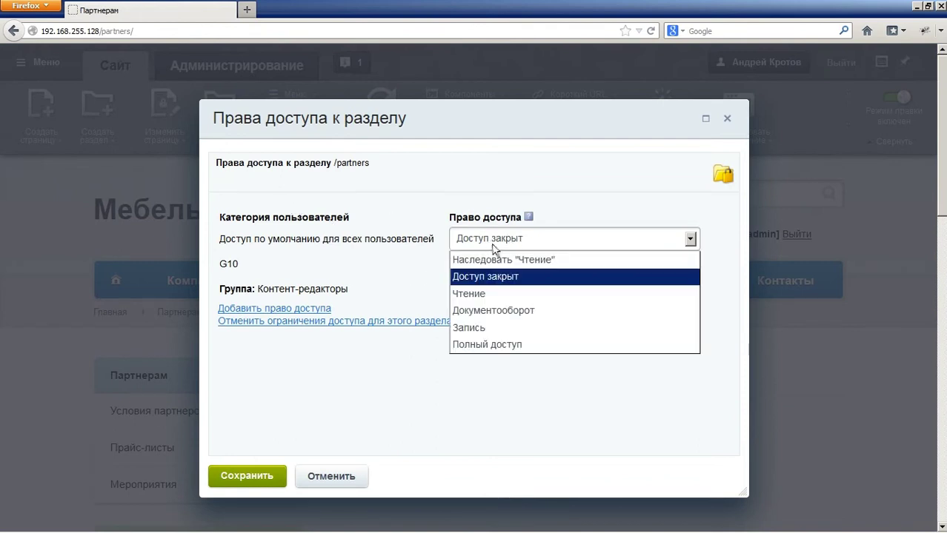
pyautogui.click(498, 247)
pyautogui.click(513, 296)
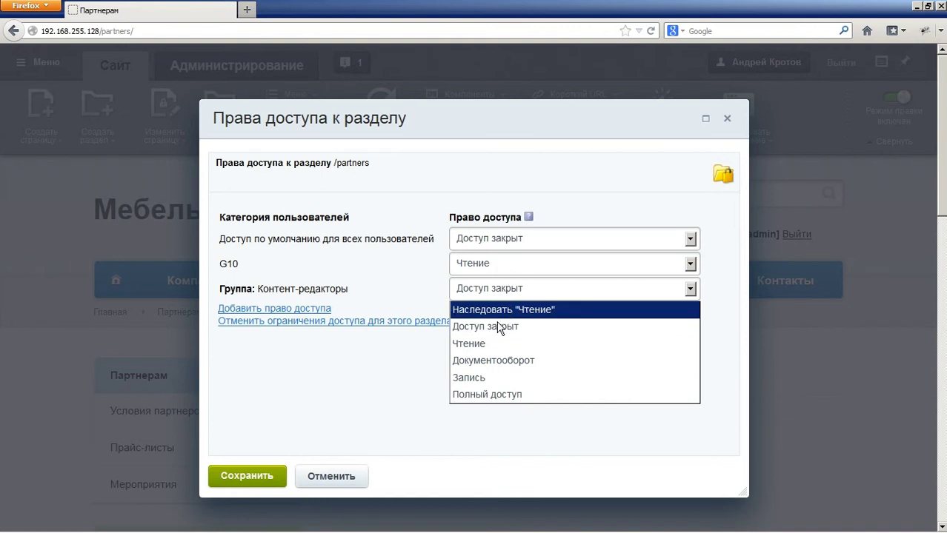
pyautogui.click(522, 361)
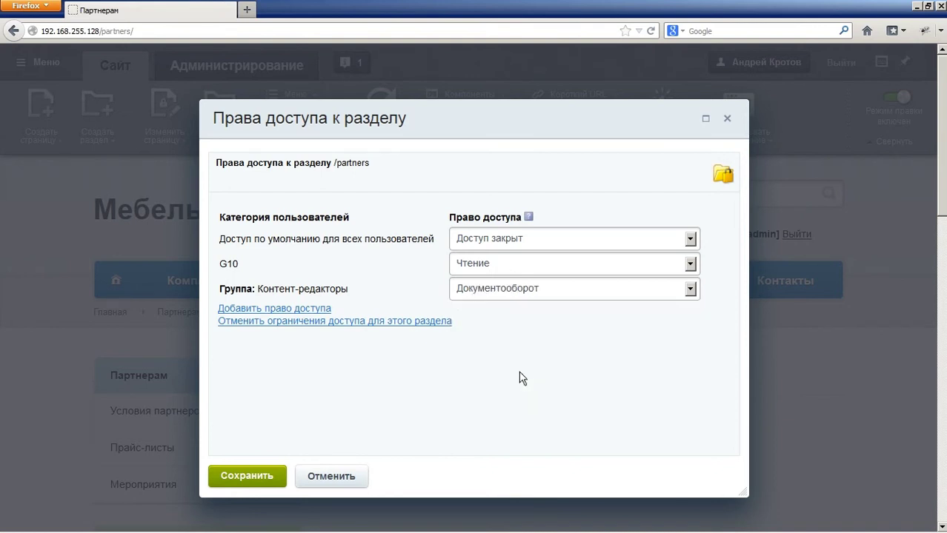
pyautogui.click(518, 296)
pyautogui.click(508, 380)
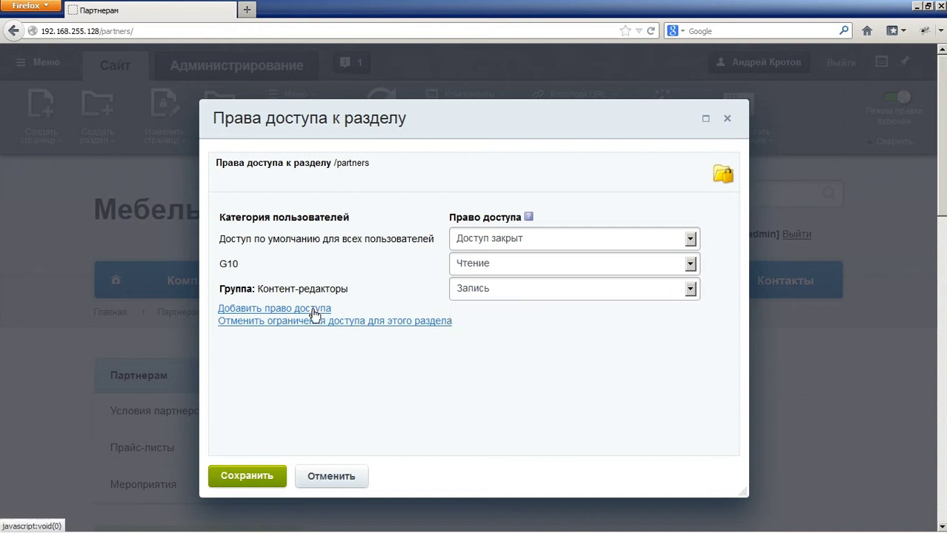
pyautogui.click(311, 309)
# Step: Add an access rule giving the Партнеры group Чтение
pyautogui.click(433, 171)
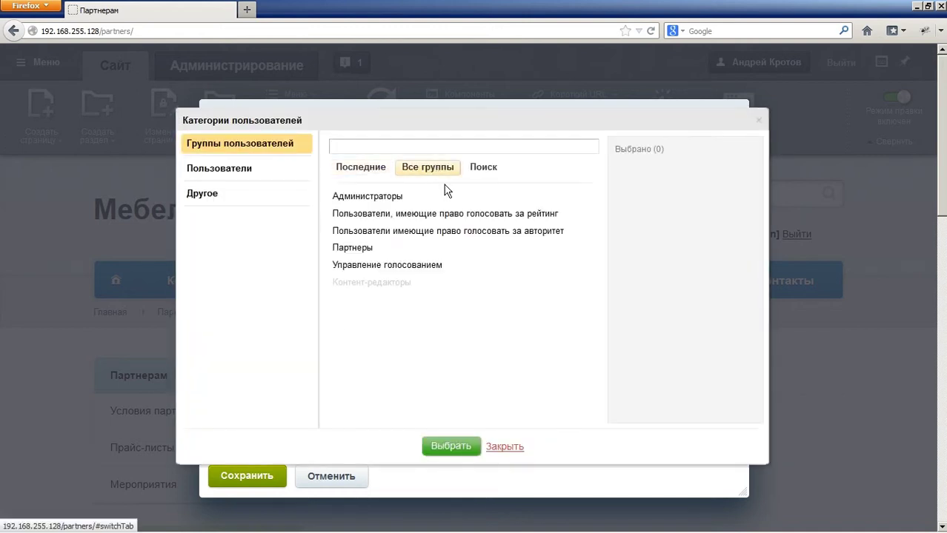
pyautogui.click(380, 255)
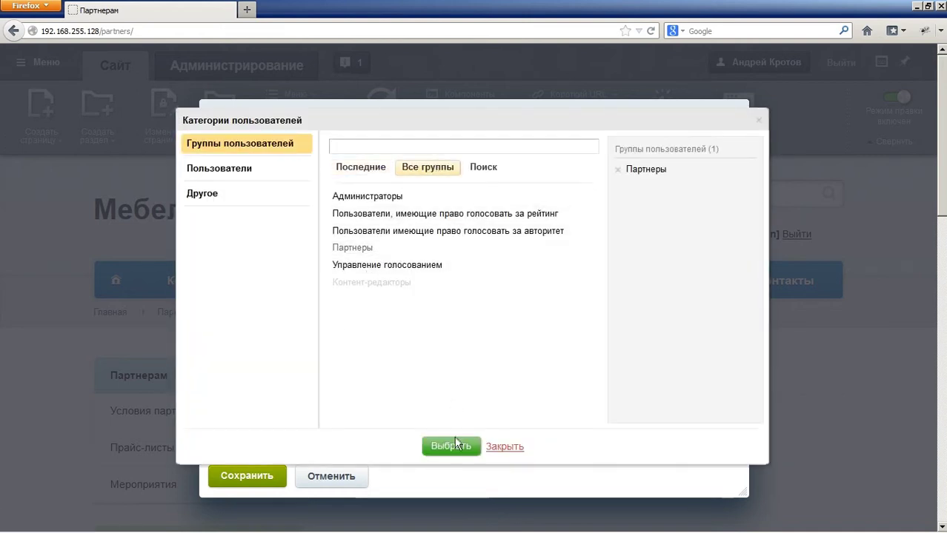
pyautogui.click(453, 445)
pyautogui.click(504, 316)
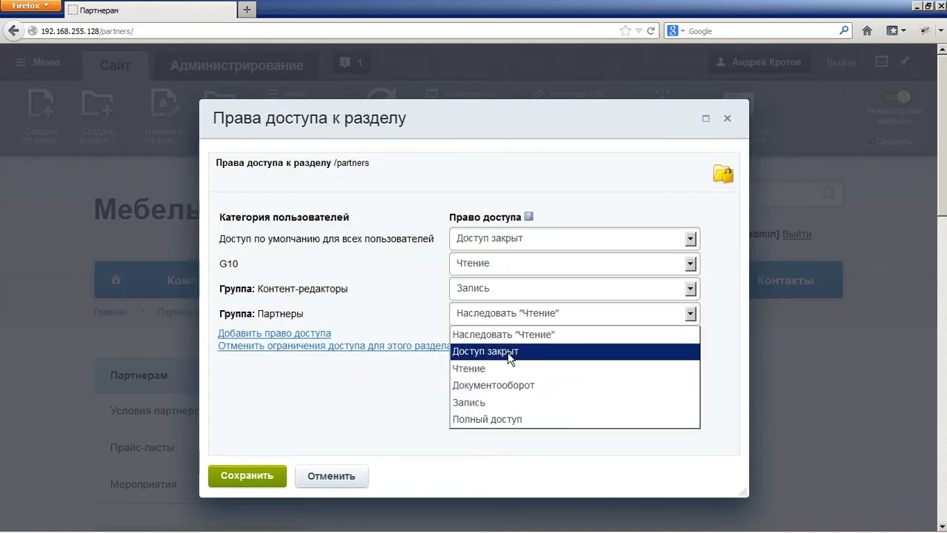
pyautogui.click(497, 366)
# Step: Set G10 to Доступ закрыт and save the section's access rights
pyautogui.click(516, 242)
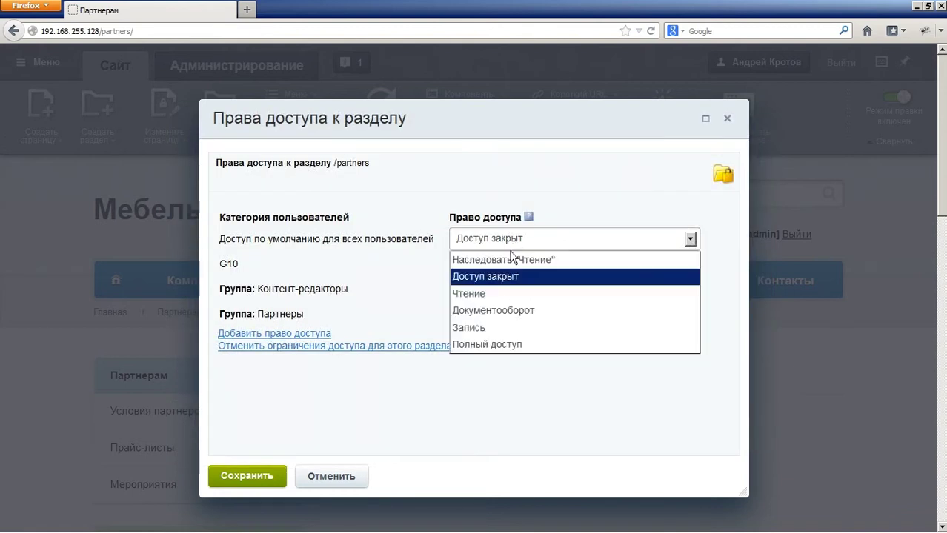
pyautogui.click(516, 243)
pyautogui.click(489, 265)
pyautogui.click(489, 300)
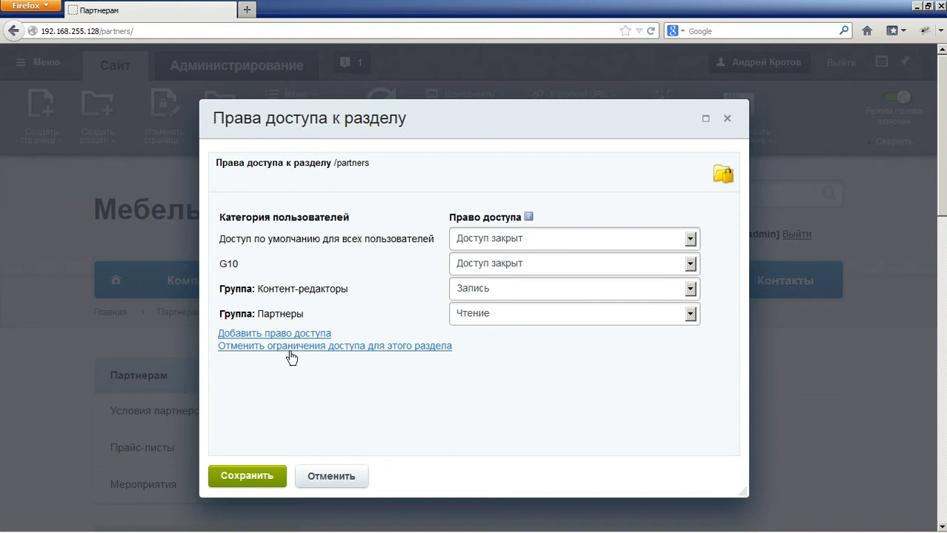
pyautogui.click(237, 483)
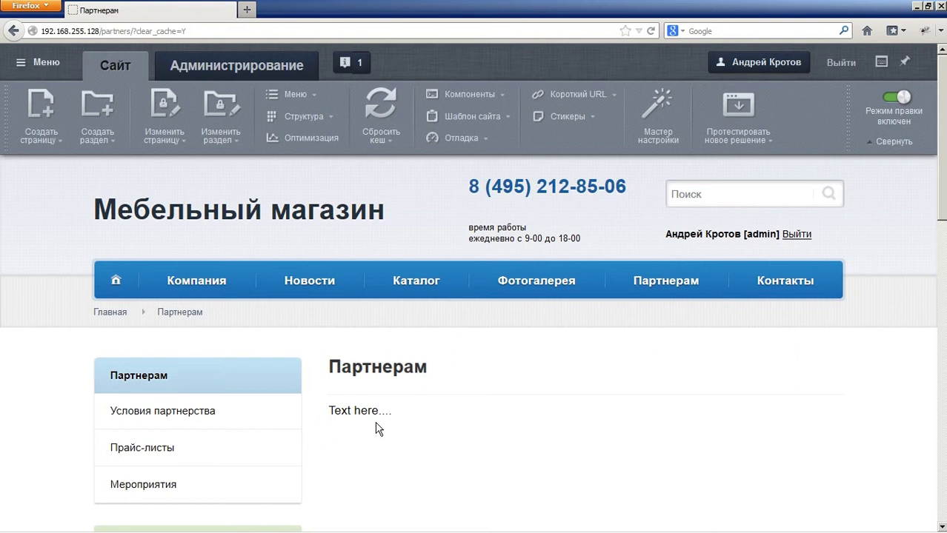
# Step: In the admin area under Контент > Инфоблоки > Типы инфоблоков > Контент, start a new infoblock
pyautogui.click(255, 67)
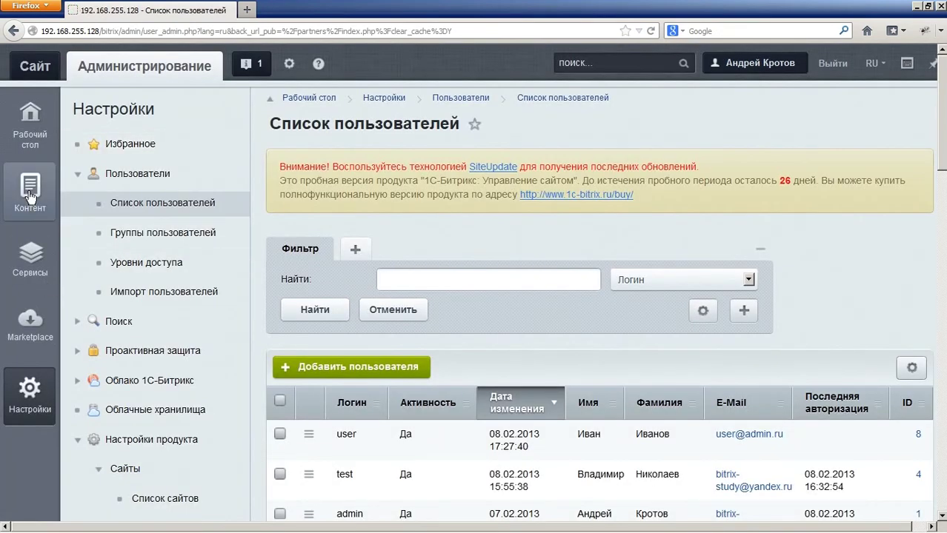
pyautogui.click(30, 191)
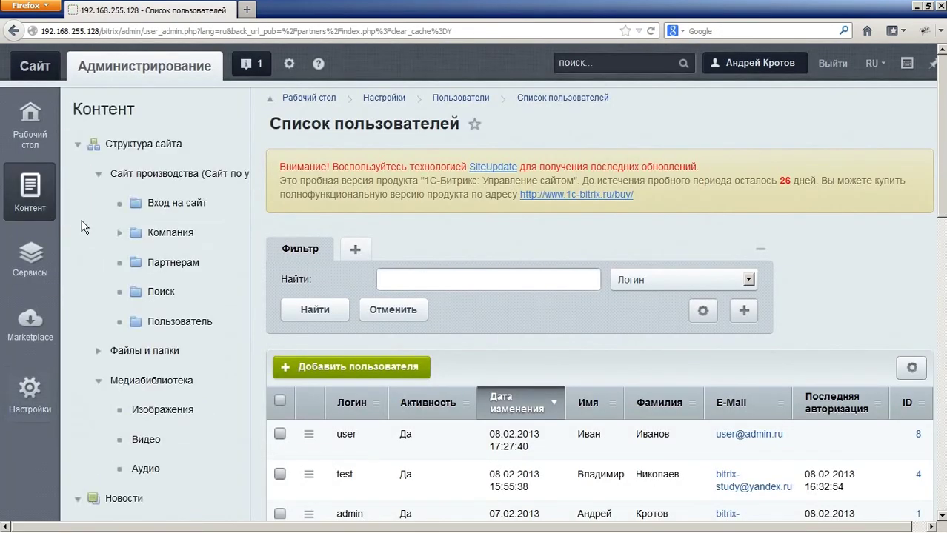
pyautogui.scroll(-10, 84, 228)
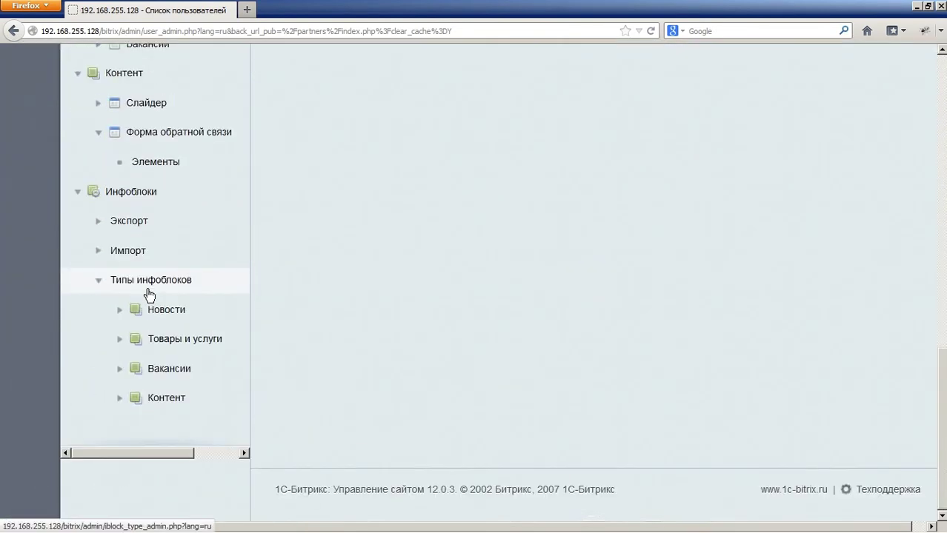
pyautogui.click(121, 397)
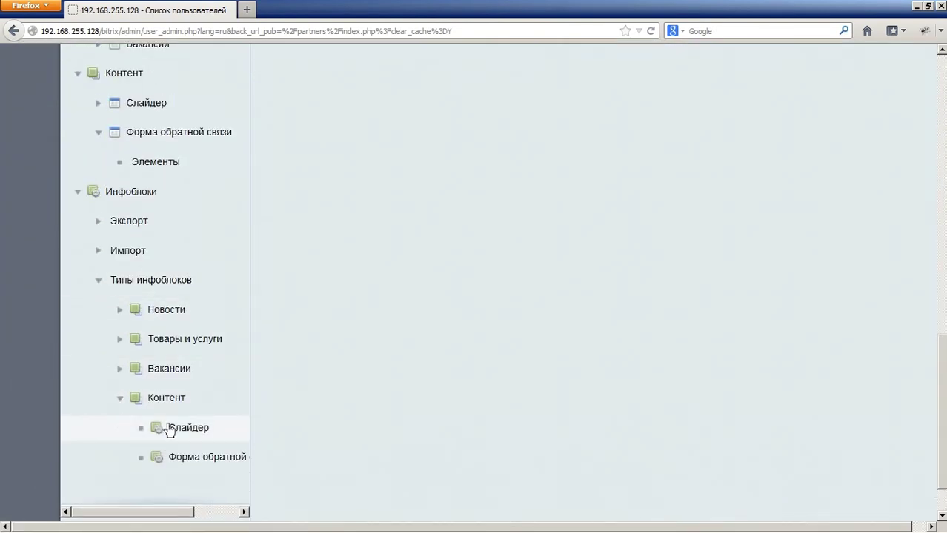
pyautogui.click(194, 404)
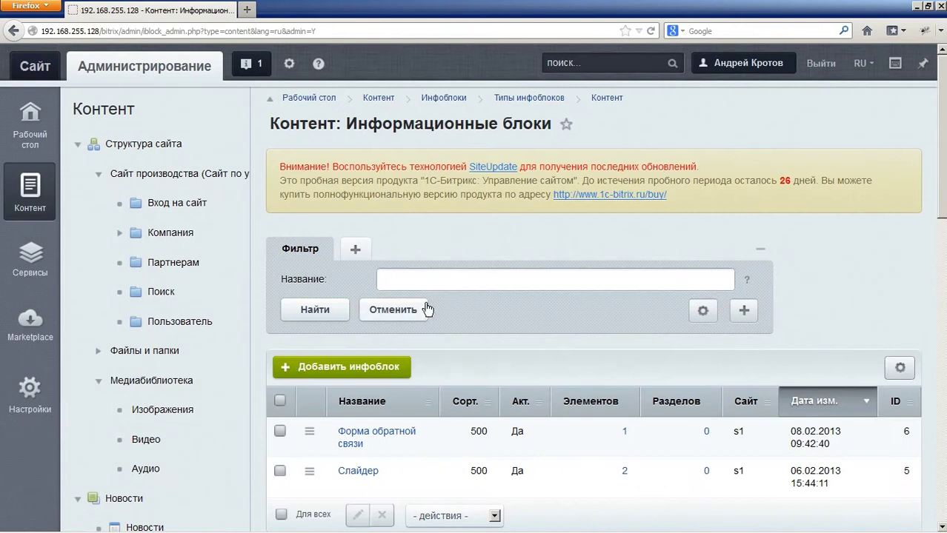
pyautogui.click(341, 366)
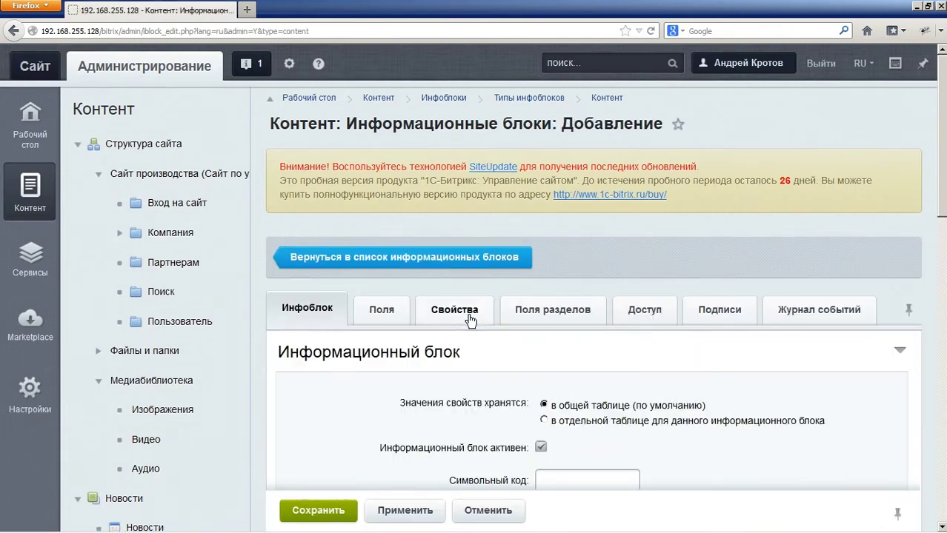
# Step: Enter the symbolic code events and bind the infoblock to the s1 site
pyautogui.scroll(-4, 485, 321)
pyautogui.scroll(-2, 571, 242)
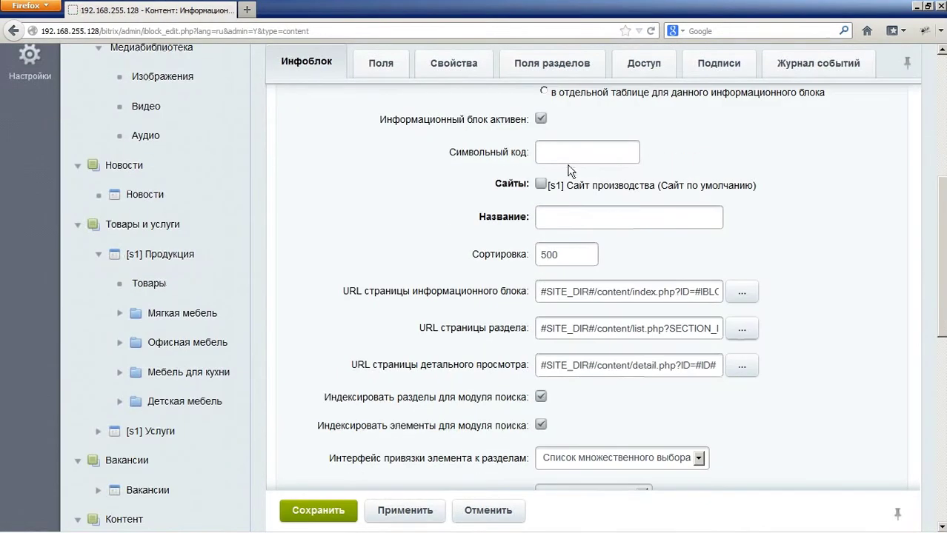
pyautogui.click(602, 159)
pyautogui.write('y')
pyautogui.press('BackSpace')
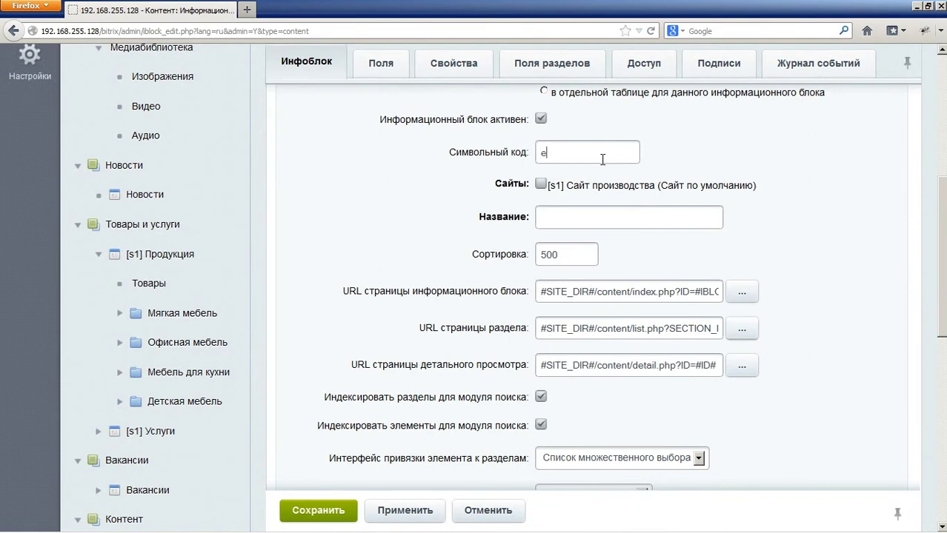
pyautogui.click(562, 190)
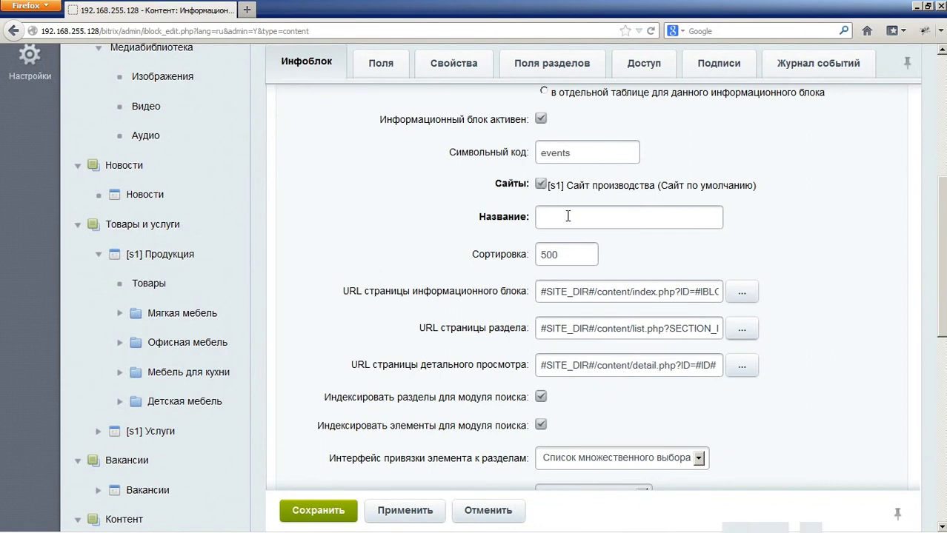
# Step: Name the infoblock Мероприятия and bring up its element field settings
pyautogui.click(568, 215)
pyautogui.write('Меро')
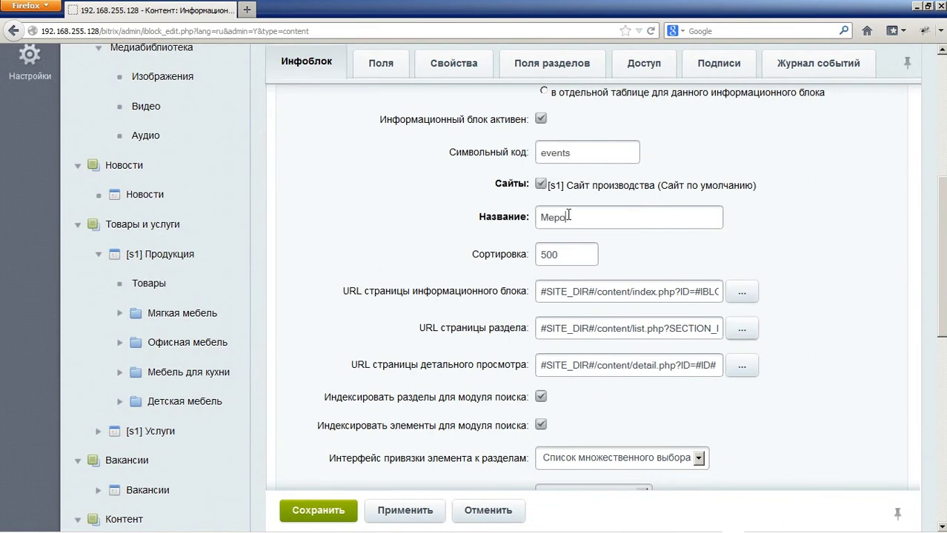
pyautogui.write('приятия')
pyautogui.scroll(2, 497, 253)
pyautogui.scroll(-2, 519, 258)
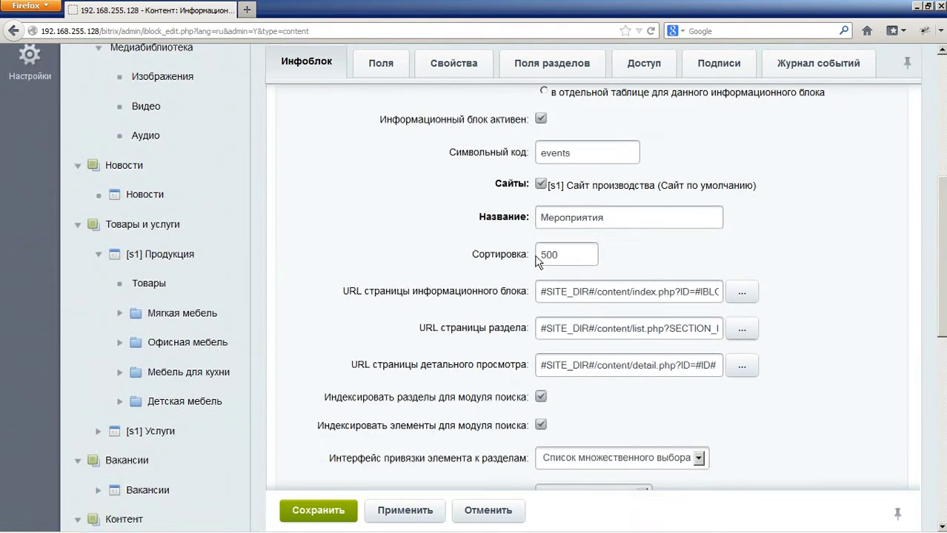
pyautogui.scroll(2, 447, 264)
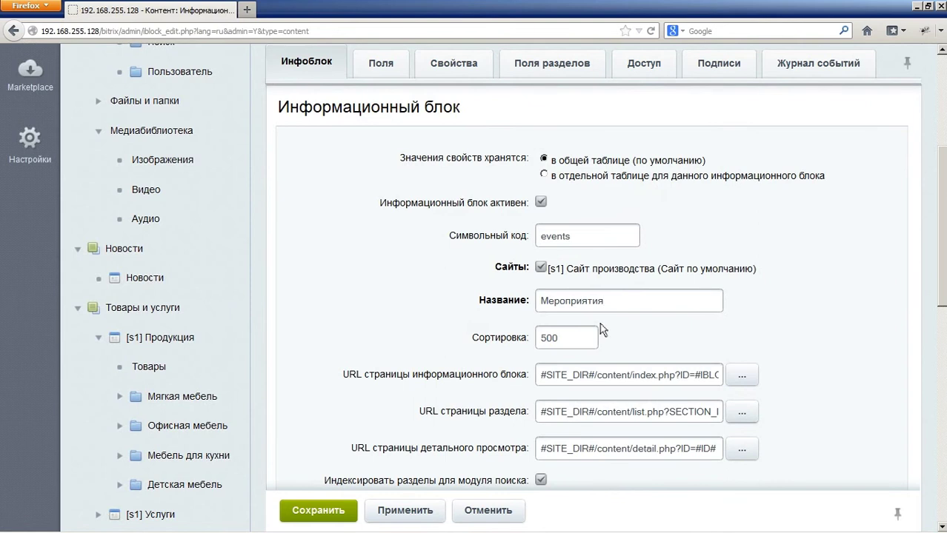
pyautogui.scroll(-2, 599, 329)
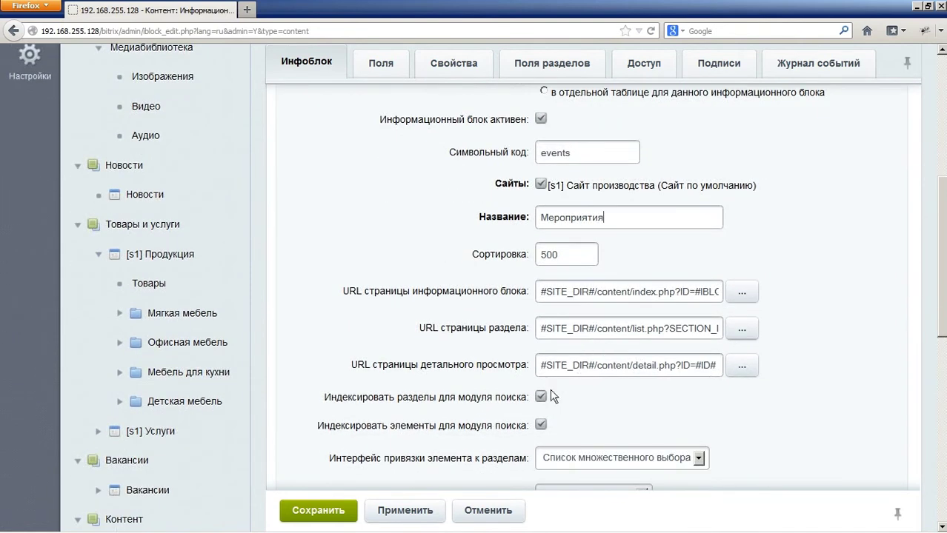
pyautogui.scroll(6, 446, 323)
pyautogui.click(374, 236)
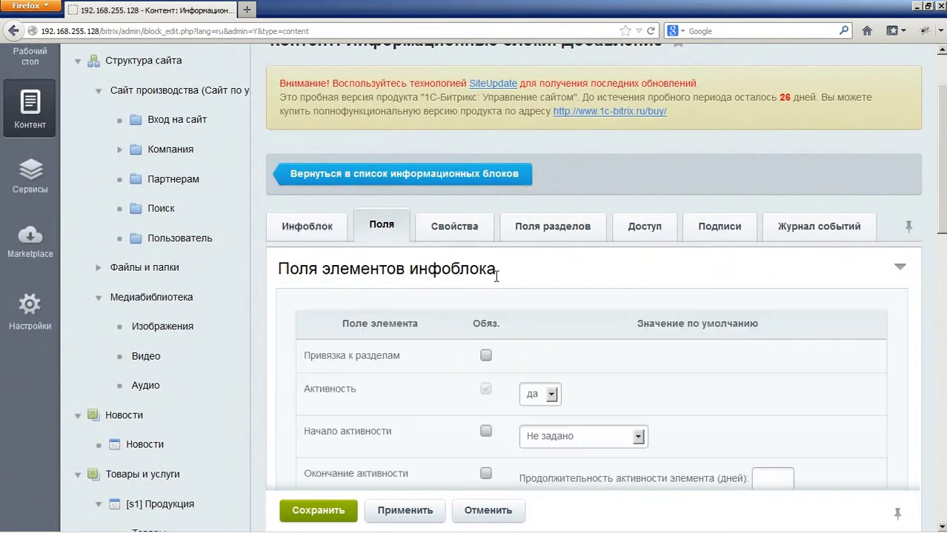
# Step: Add a first property named Город, type Строка, with code CITY
pyautogui.scroll(-2, 486, 264)
pyautogui.click(452, 142)
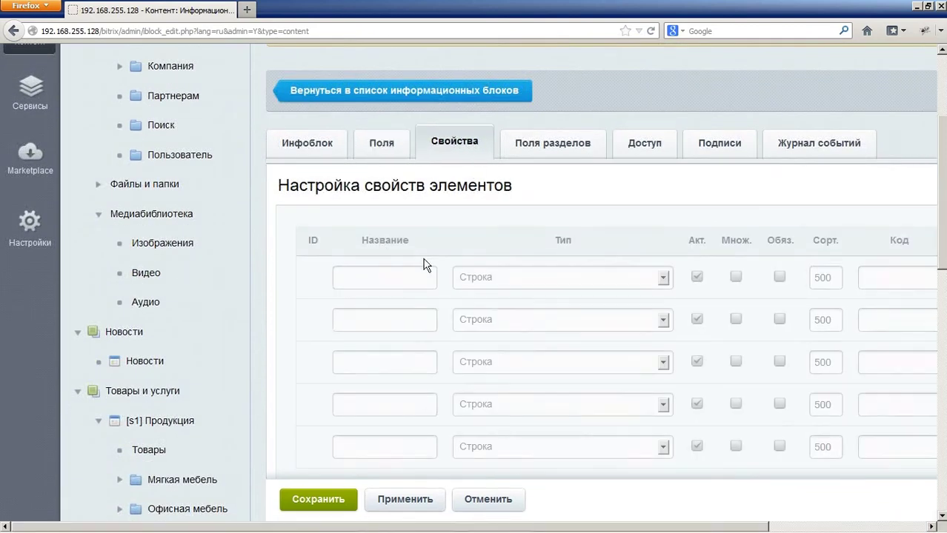
pyautogui.click(397, 275)
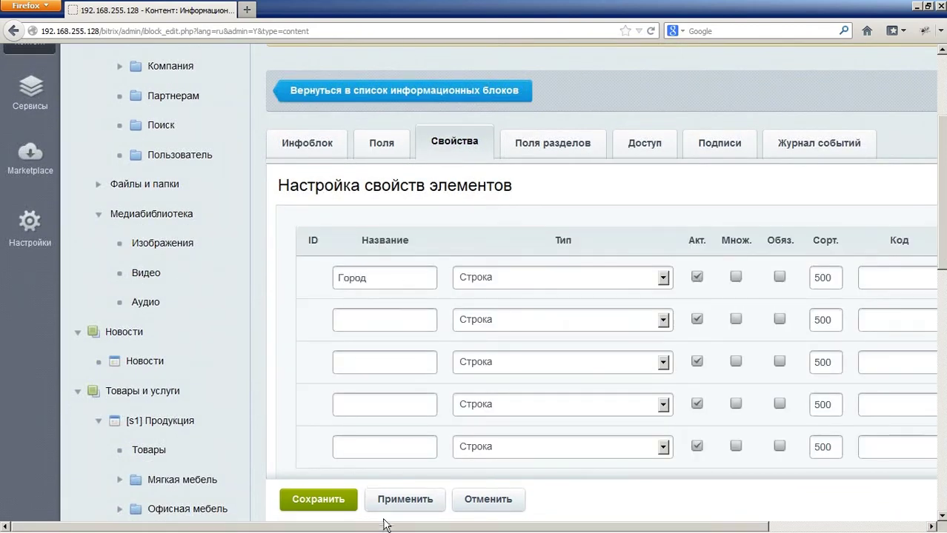
pyautogui.hscroll(5, 626, 492)
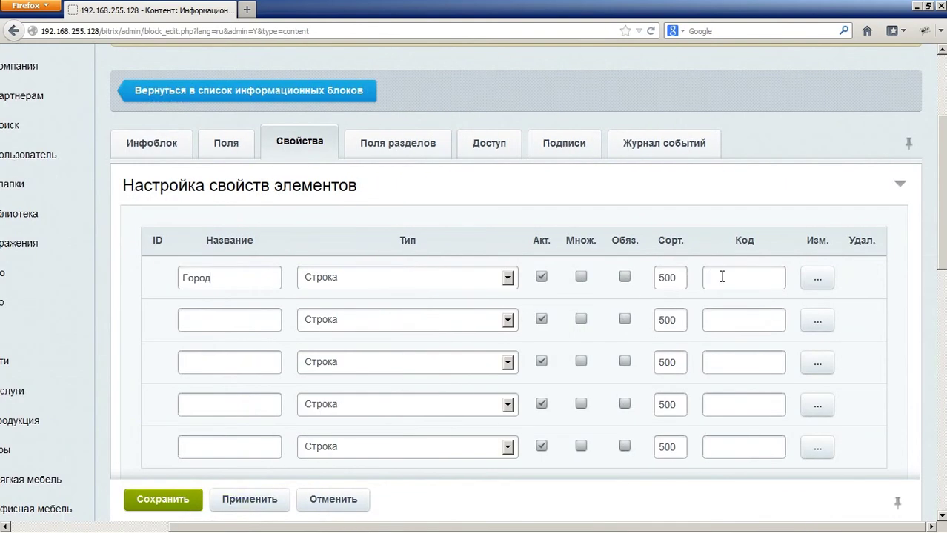
pyautogui.write('CITY')
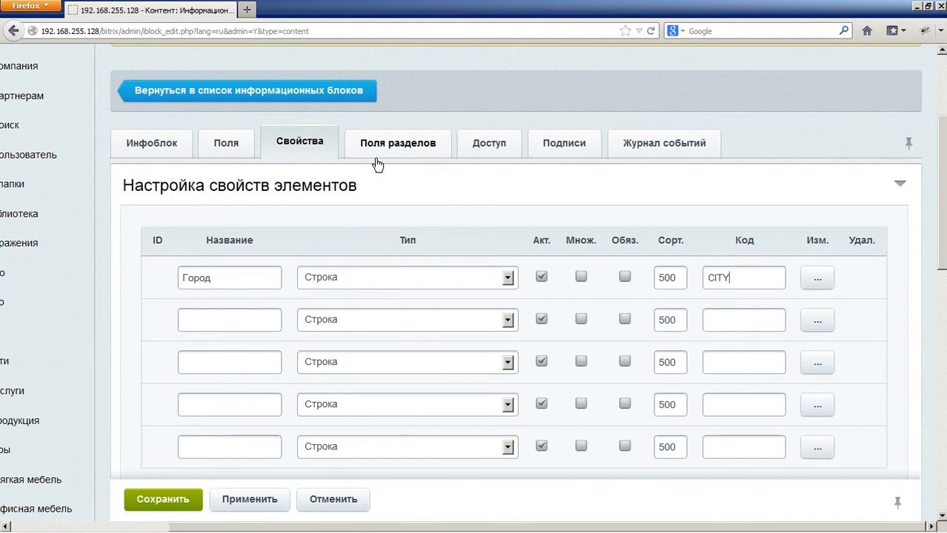
pyautogui.click(593, 150)
# Step: Grant Партнеры Чтение and Контент-редакторы Изменение, keep all users at Нет доступа, and save
pyautogui.click(658, 144)
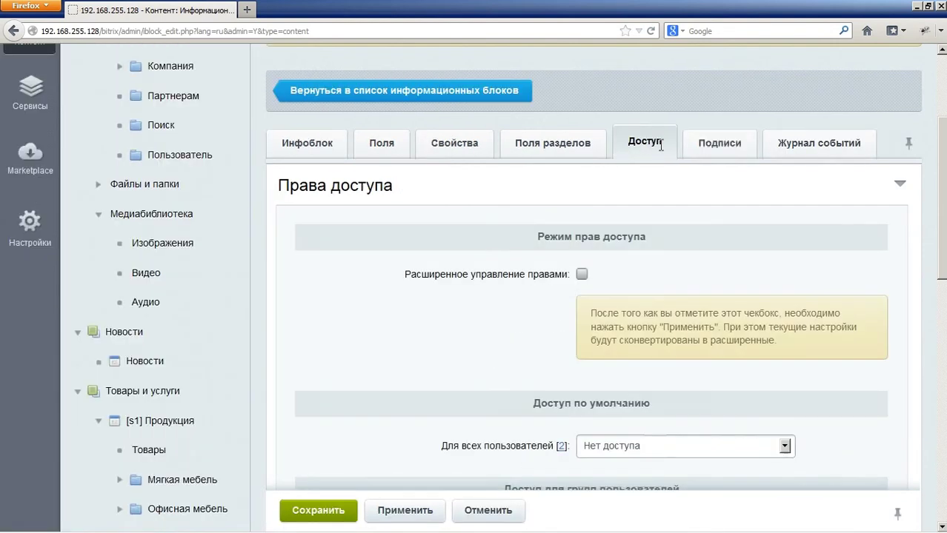
pyautogui.scroll(-4, 609, 208)
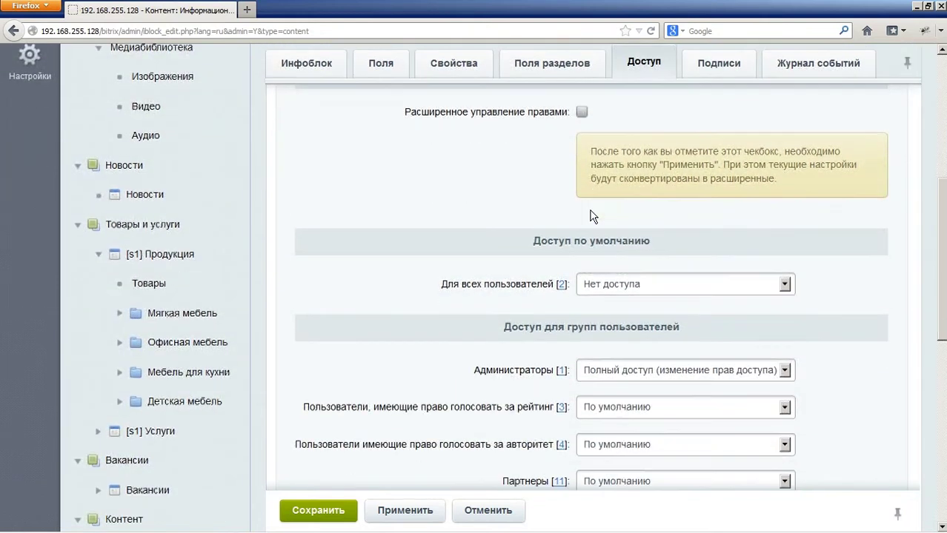
pyautogui.scroll(-4, 592, 216)
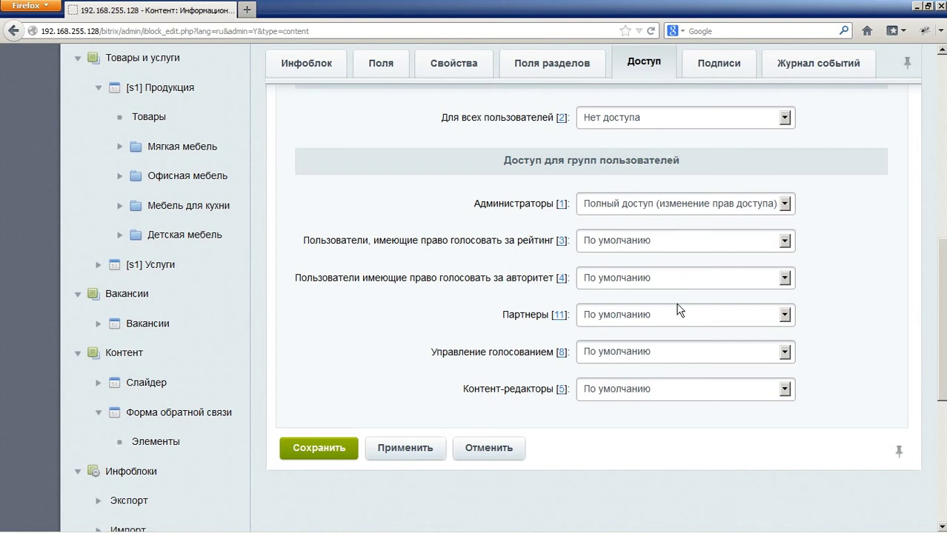
pyautogui.click(646, 319)
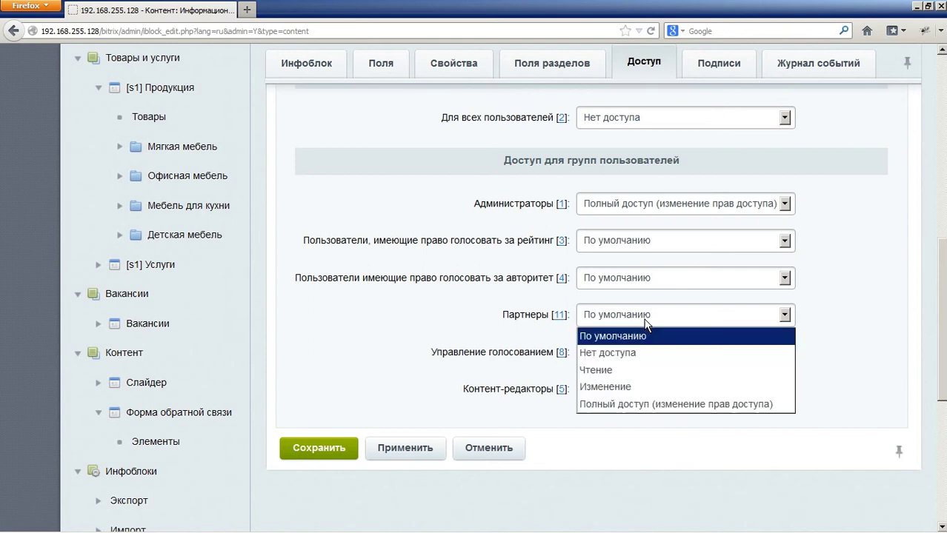
pyautogui.click(638, 369)
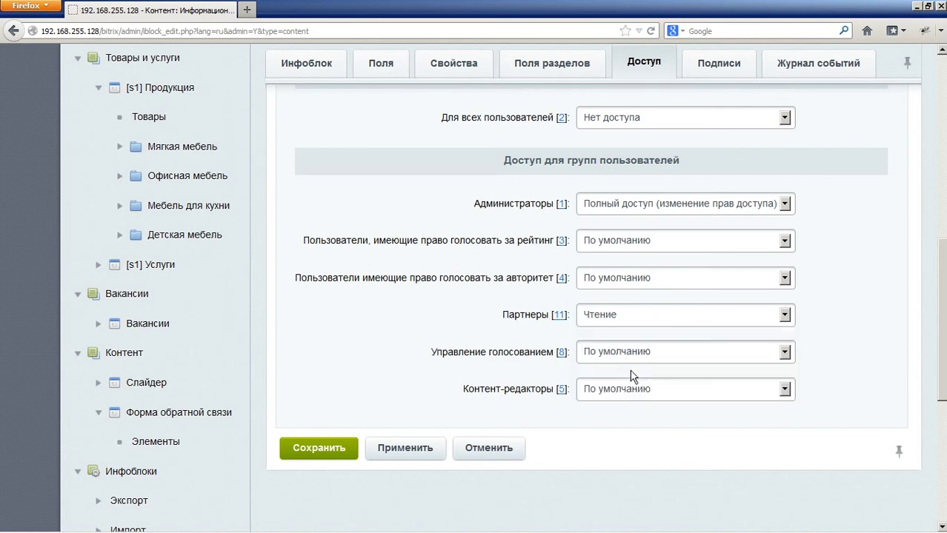
pyautogui.click(645, 393)
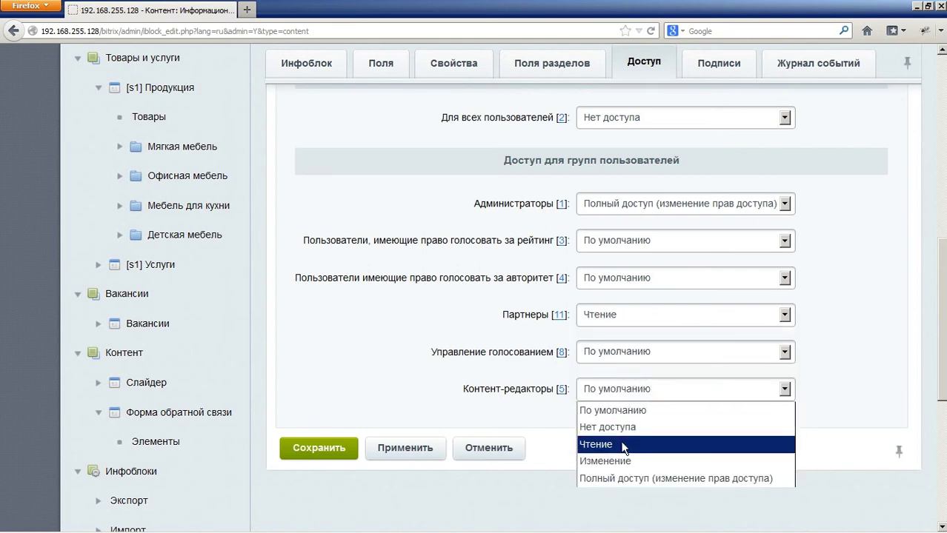
pyautogui.click(609, 461)
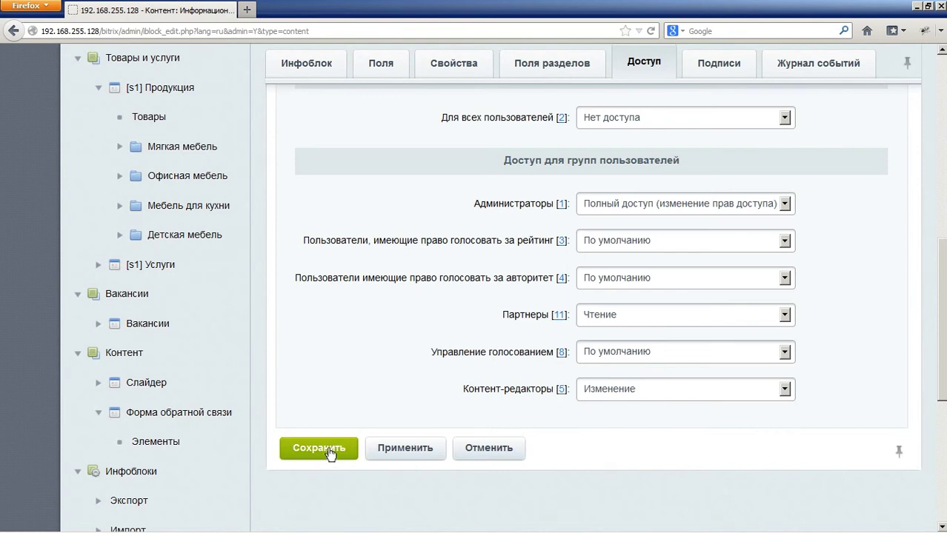
pyautogui.click(329, 449)
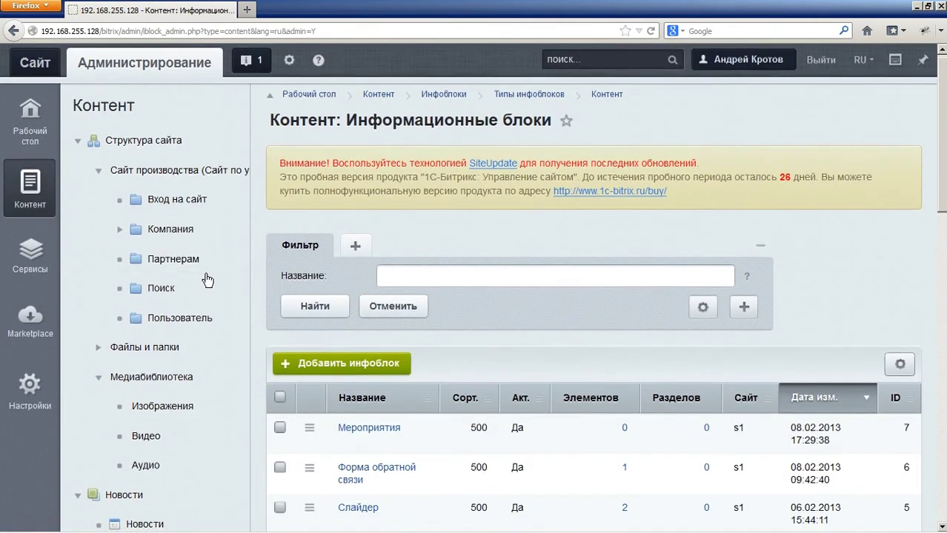
# Step: Scroll the public Партнерам page to reach the Мероприятия menu item
pyautogui.scroll(-5, 205, 285)
pyautogui.scroll(-5, 197, 296)
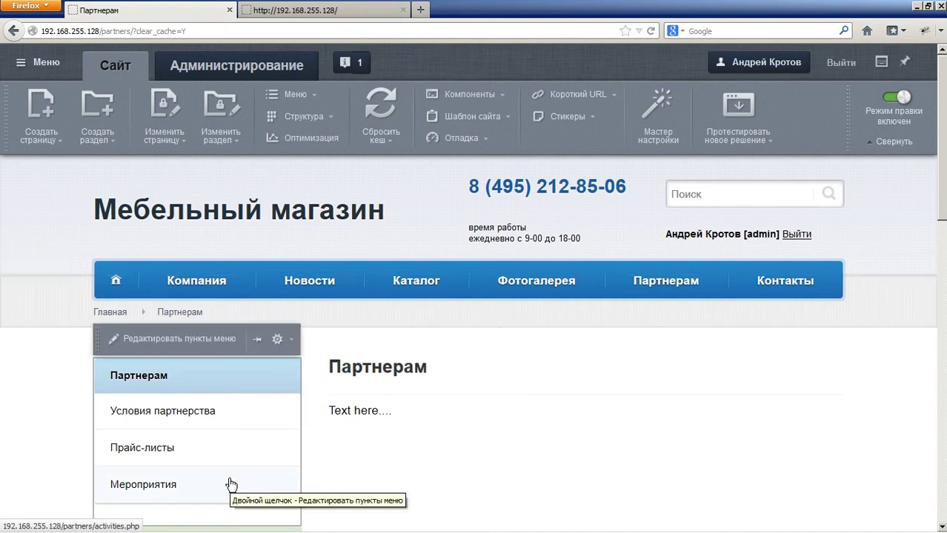
# Step: Delete the /partners/activities.php Мероприятия page, also removing it from the menu
pyautogui.click(181, 491)
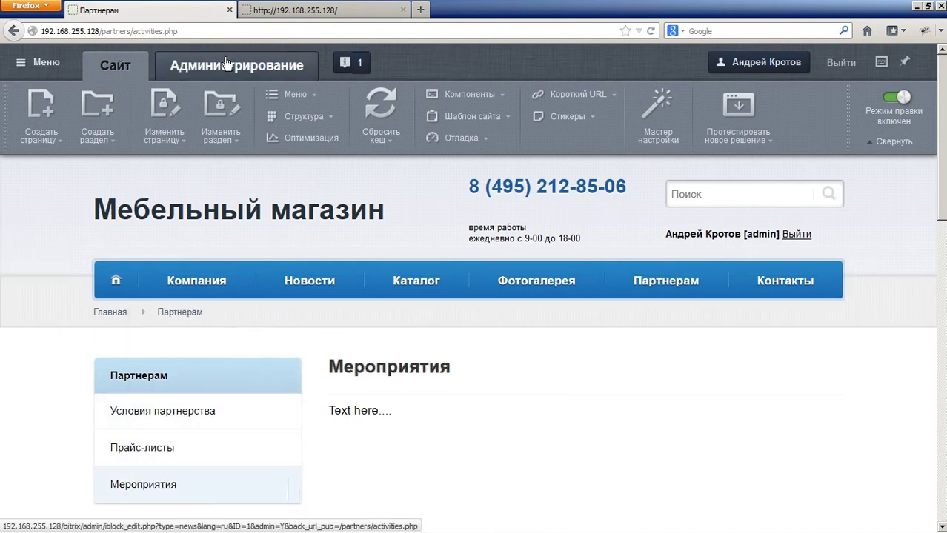
pyautogui.click(161, 141)
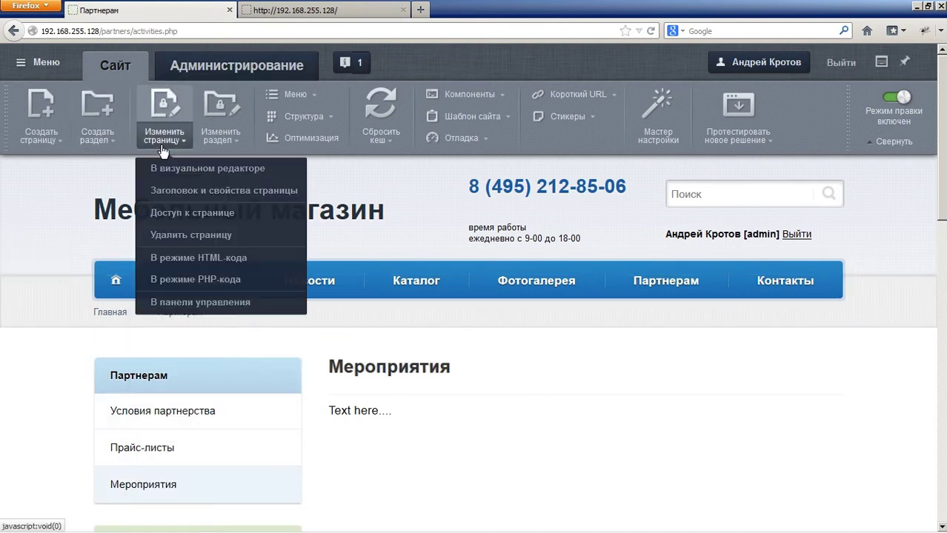
pyautogui.click(240, 235)
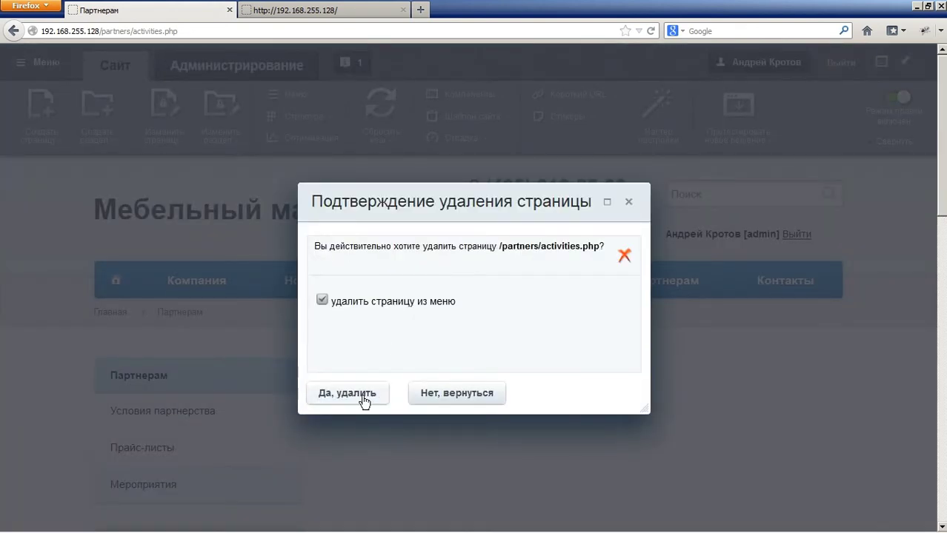
pyautogui.click(363, 398)
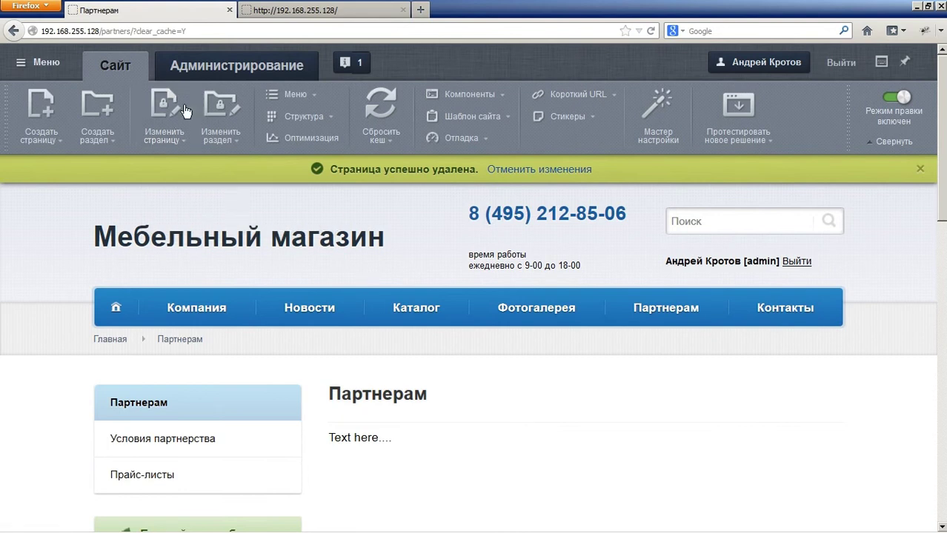
# Step: Create the Мероприятия section with folder events and a menu item, and save its index page
pyautogui.click(97, 111)
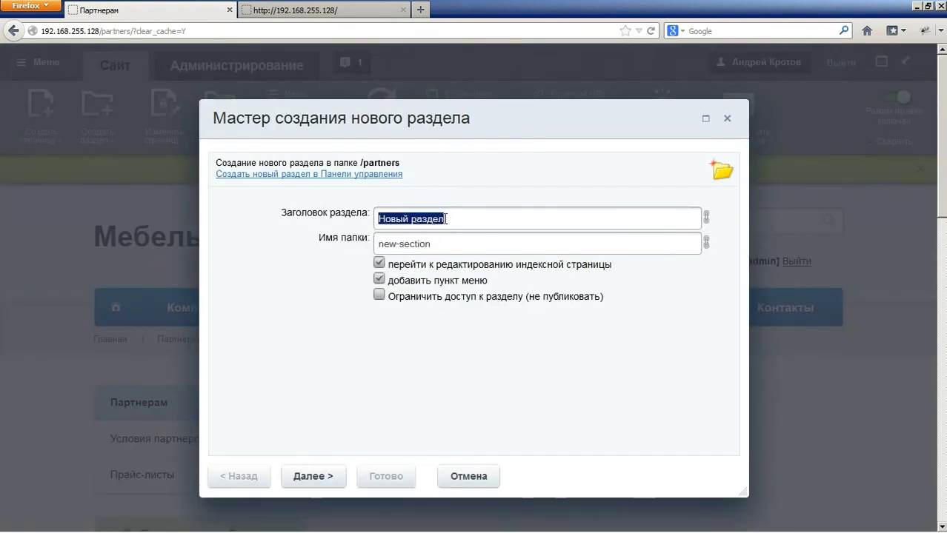
pyautogui.write('Меро')
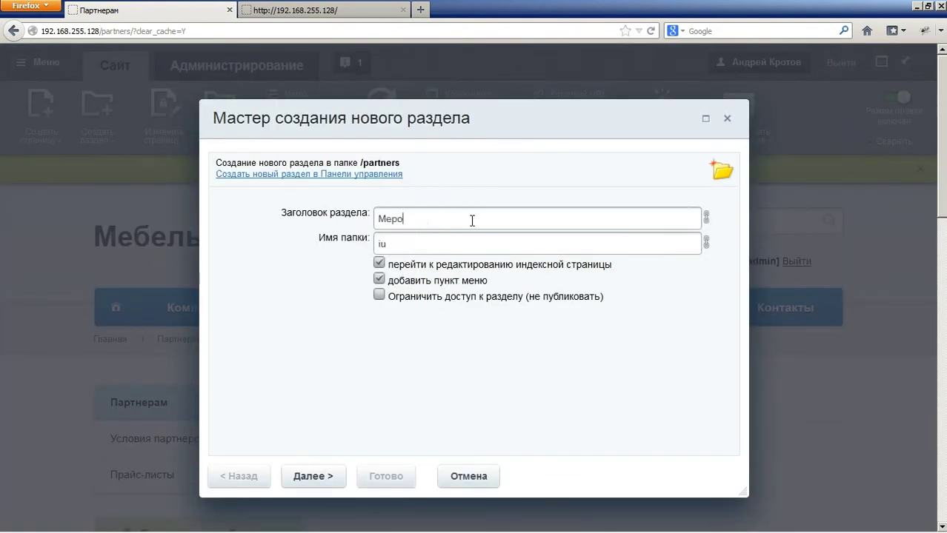
pyautogui.write('приятия')
pyautogui.press('Tab')
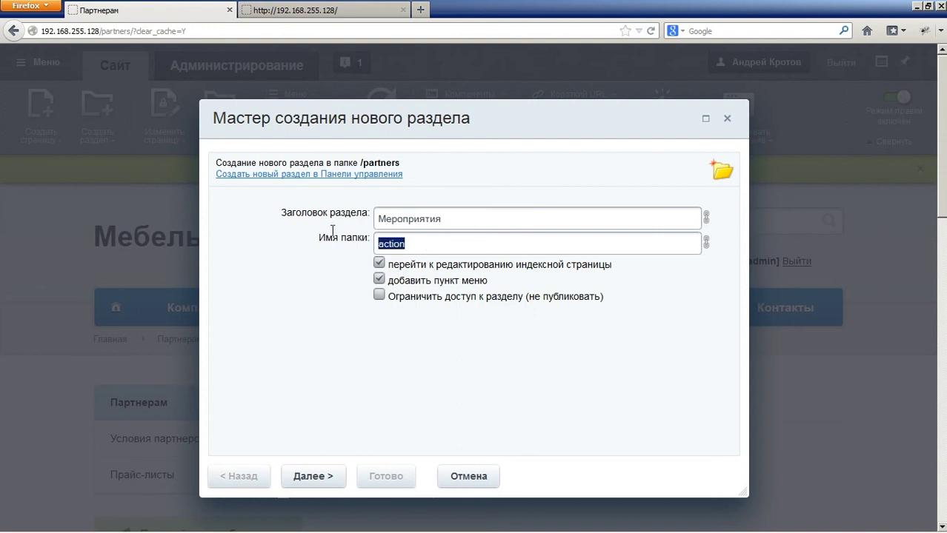
pyautogui.write('events')
pyautogui.click(331, 476)
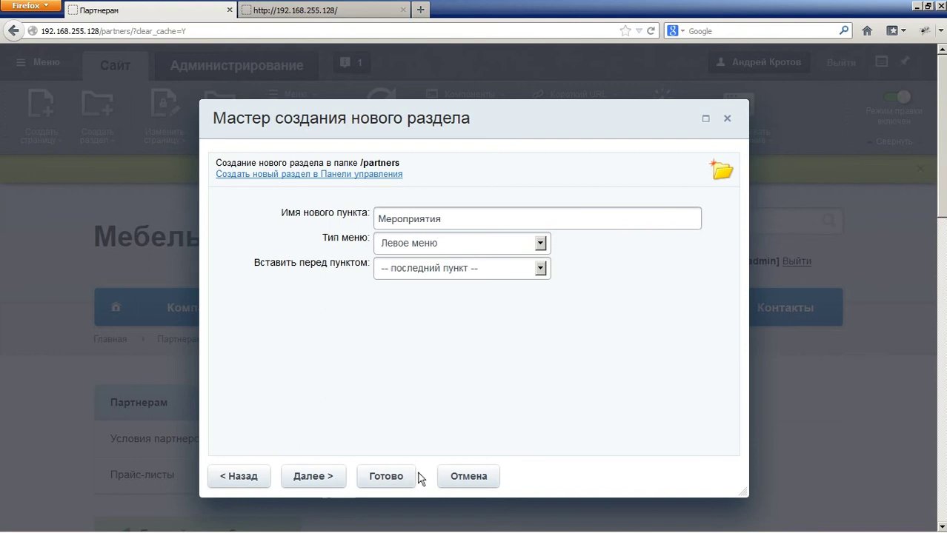
pyautogui.click(385, 475)
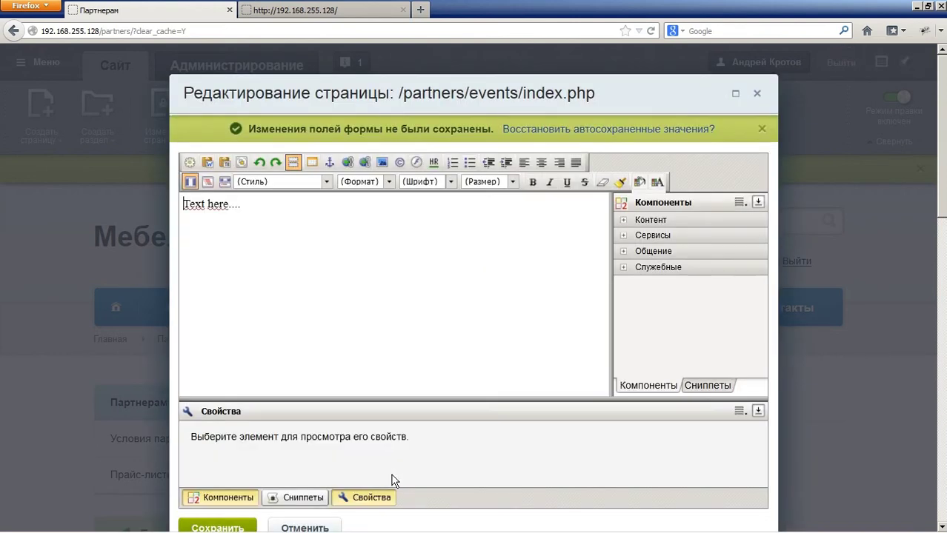
pyautogui.click(248, 526)
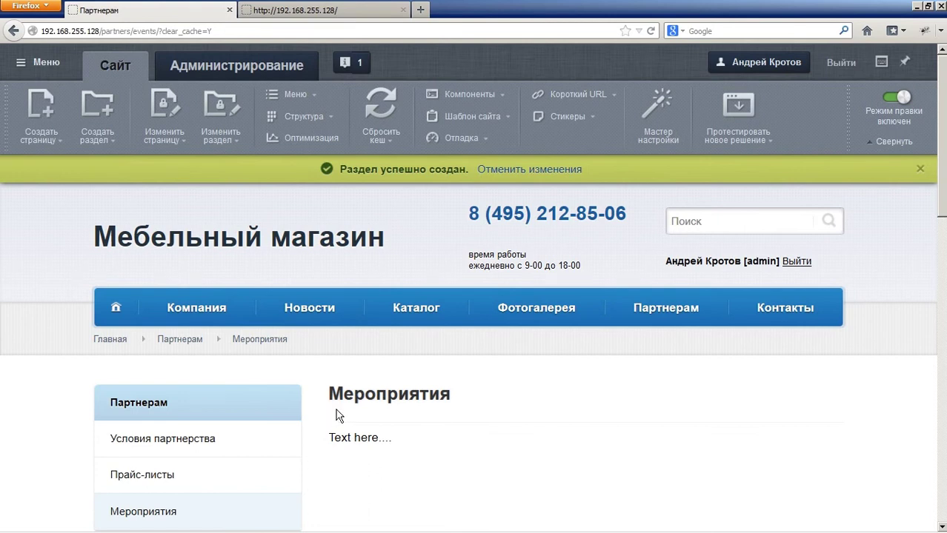
# Step: Open the eventlist.html mockup from Total Commander in Firefox
pyautogui.click(143, 528)
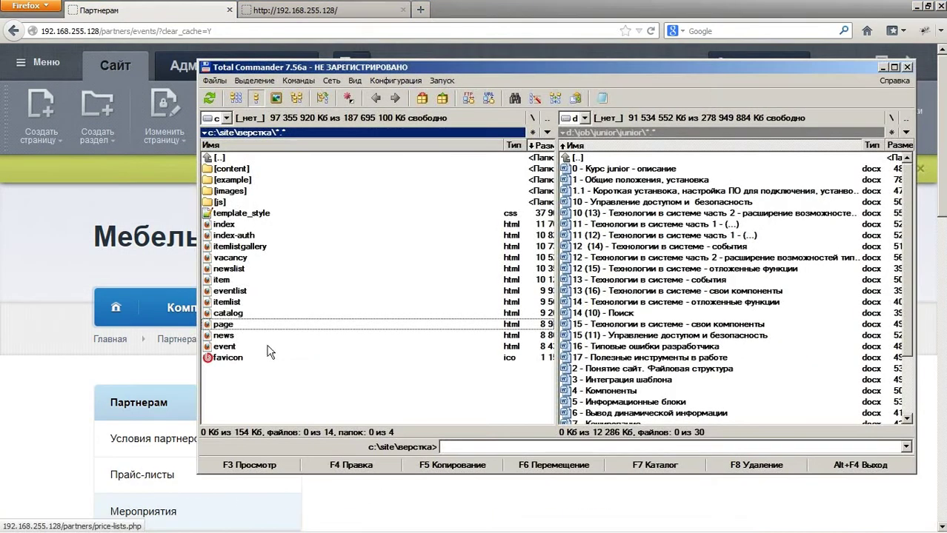
pyautogui.click(248, 296)
pyautogui.press('F4')
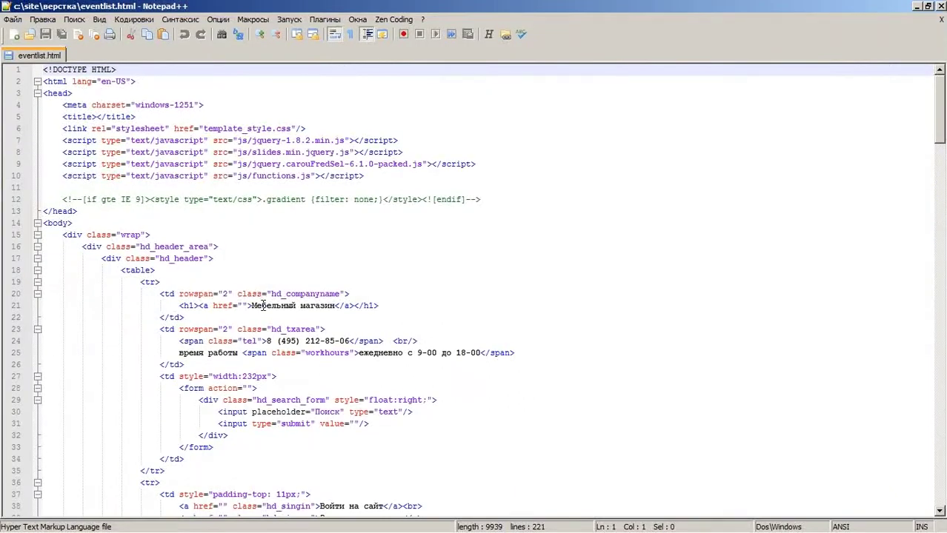
pyautogui.click(273, 251)
pyautogui.click(116, 527)
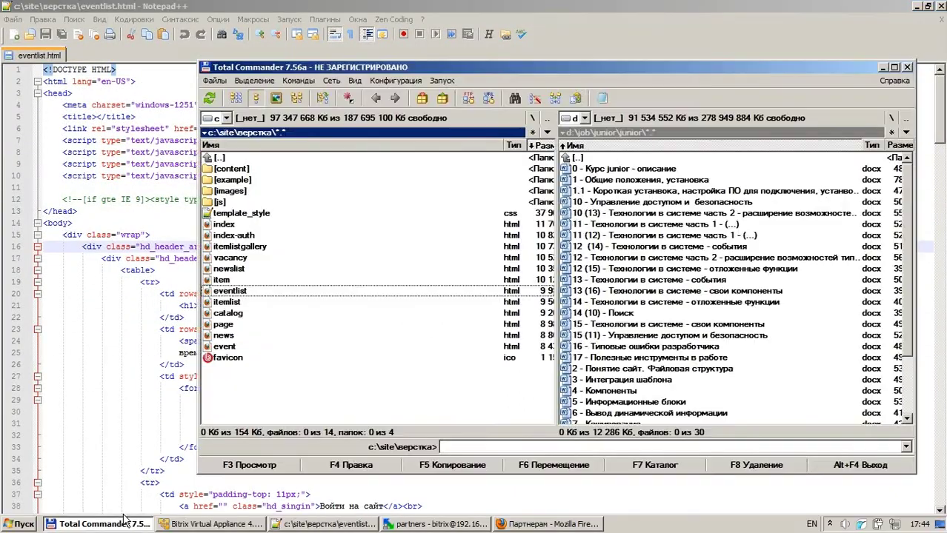
pyautogui.doubleClick(226, 296)
# Step: Scroll through the eventlist.html mockup, then return to the Партнерам site tab
pyautogui.scroll(-6, 353, 198)
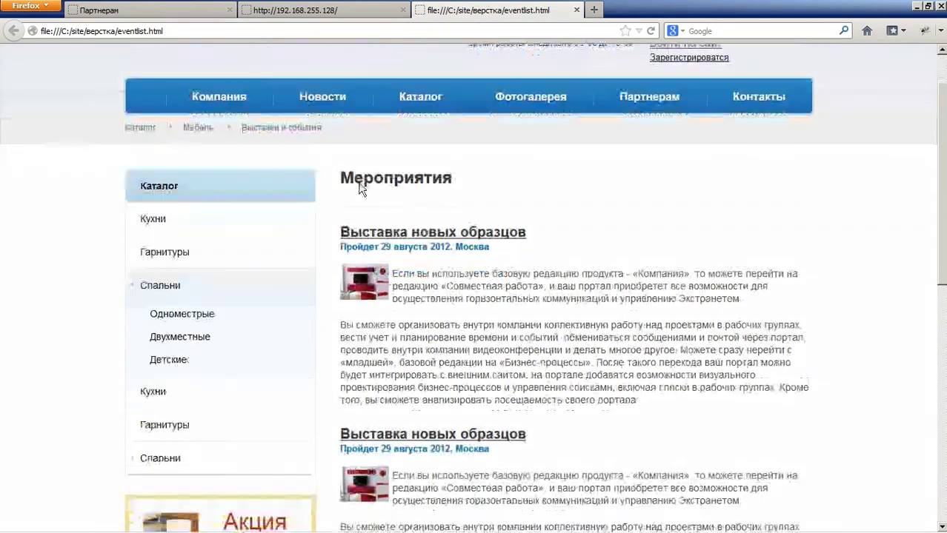
pyautogui.scroll(3, 437, 163)
pyautogui.scroll(1, 437, 163)
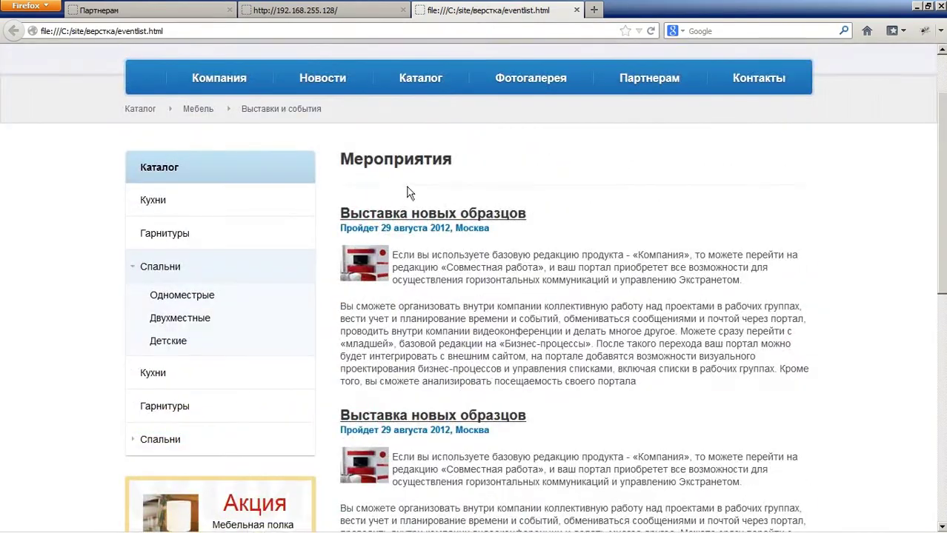
pyautogui.scroll(-4, 434, 205)
pyautogui.scroll(-4, 434, 206)
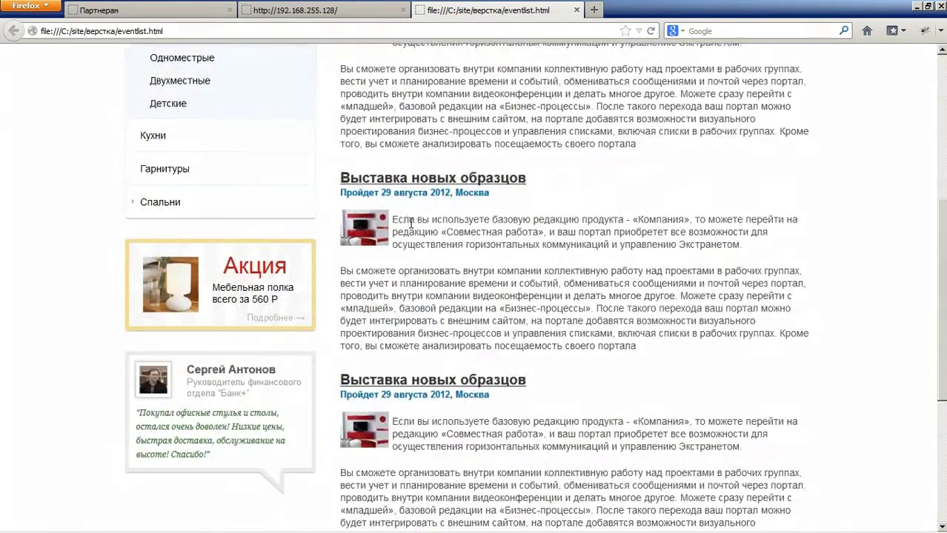
pyautogui.scroll(8, 419, 205)
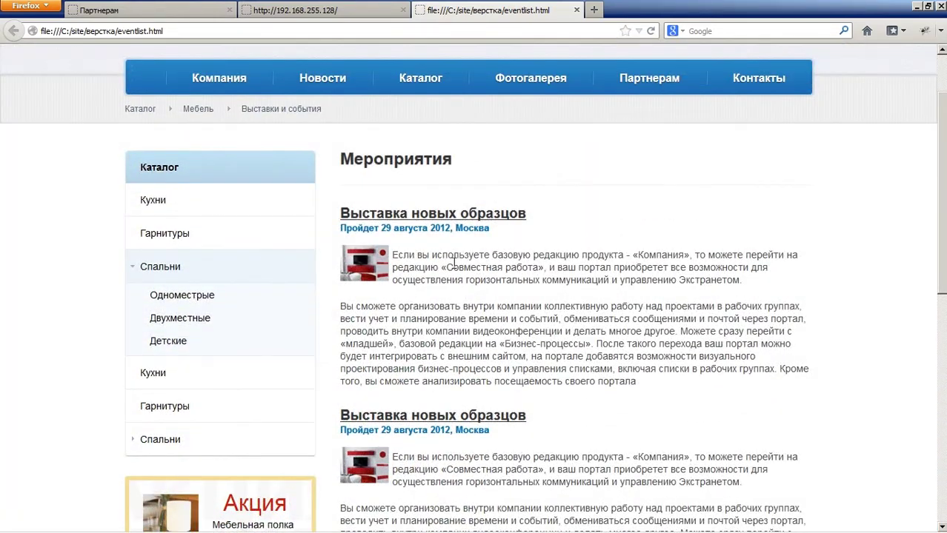
pyautogui.scroll(2, 370, 406)
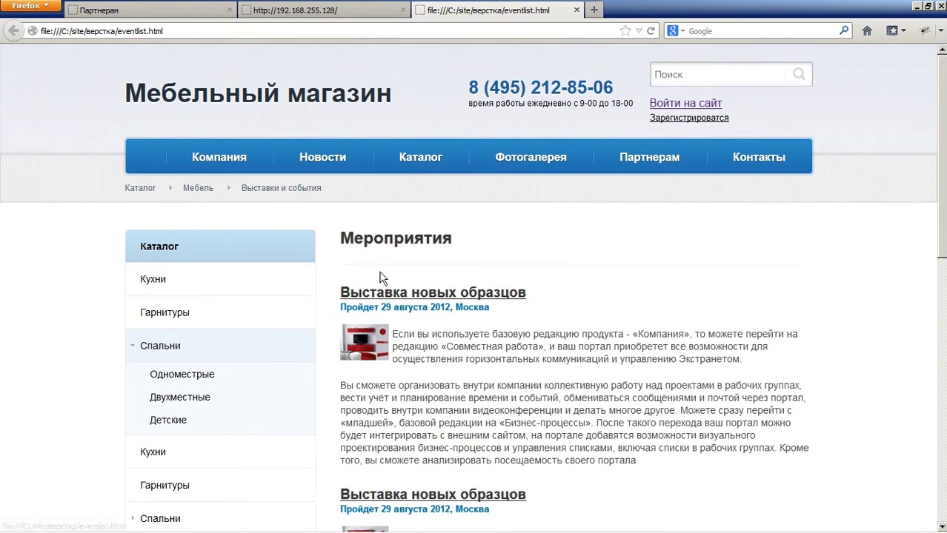
pyautogui.click(185, 16)
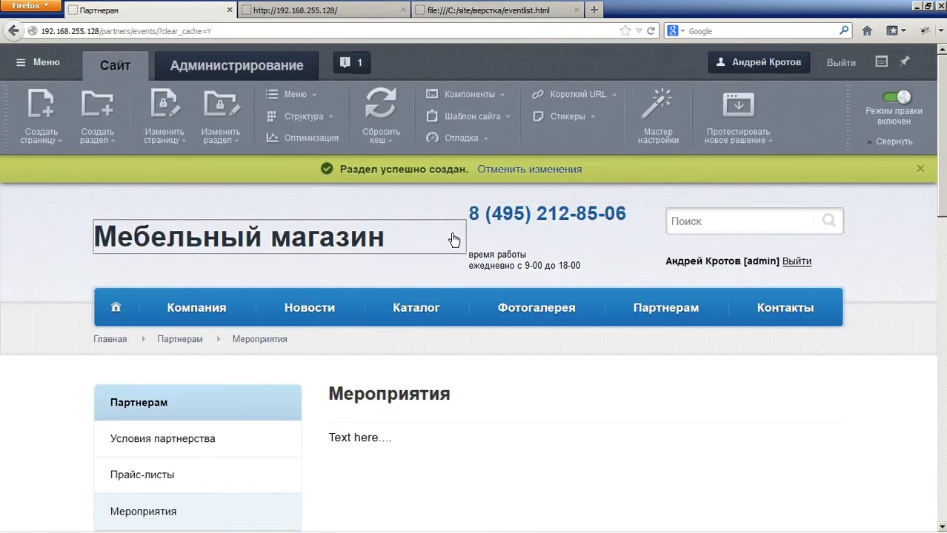
# Step: Clear the placeholder text from the /partners/events/ page in the page editor
pyautogui.click(164, 107)
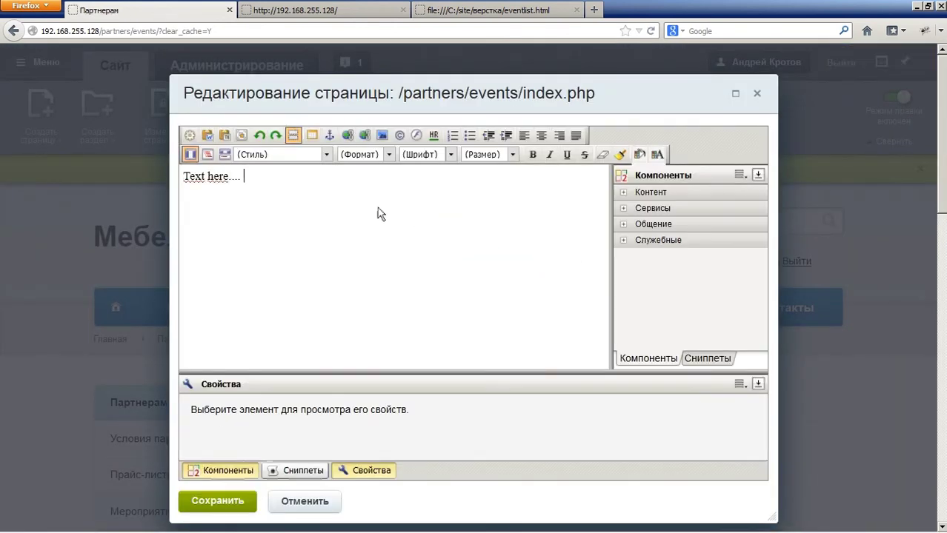
pyautogui.hotkey('ctrl', 'a')
pyautogui.write('Te')
pyautogui.press('BackSpace')
pyautogui.press('BackSpace')
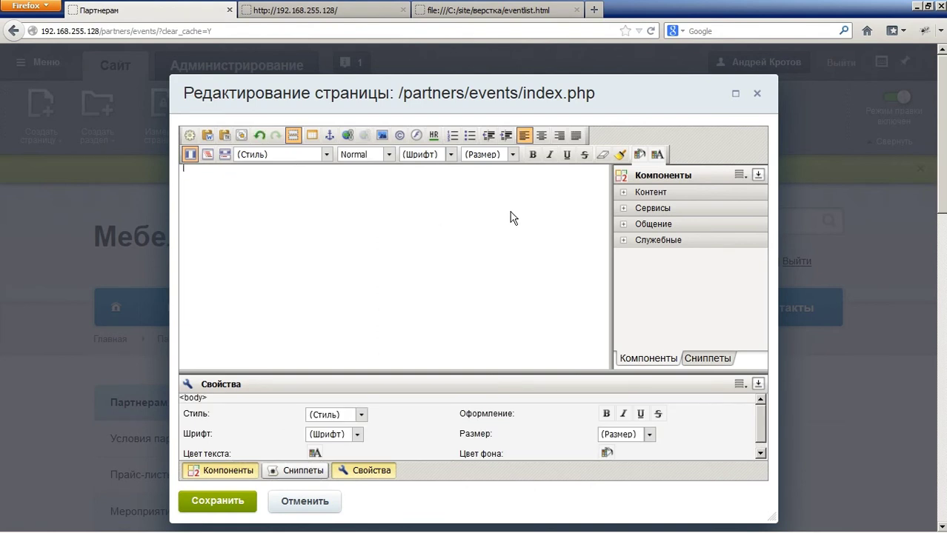
# Step: Place the Новости component from Контент > Статьи и новости and open its parameters
pyautogui.click(658, 193)
pyautogui.click(663, 213)
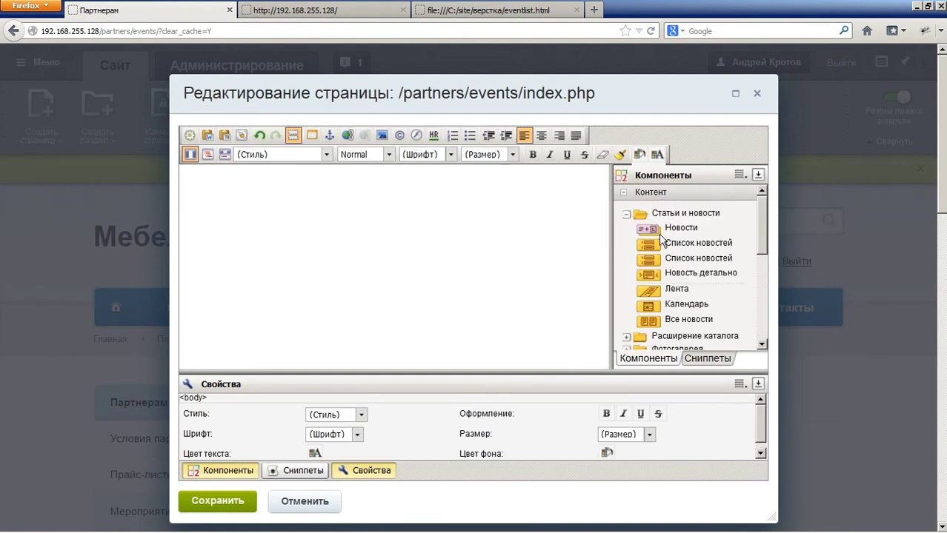
pyautogui.moveTo(666, 228); pyautogui.dragTo(220, 192)
pyautogui.click(200, 178)
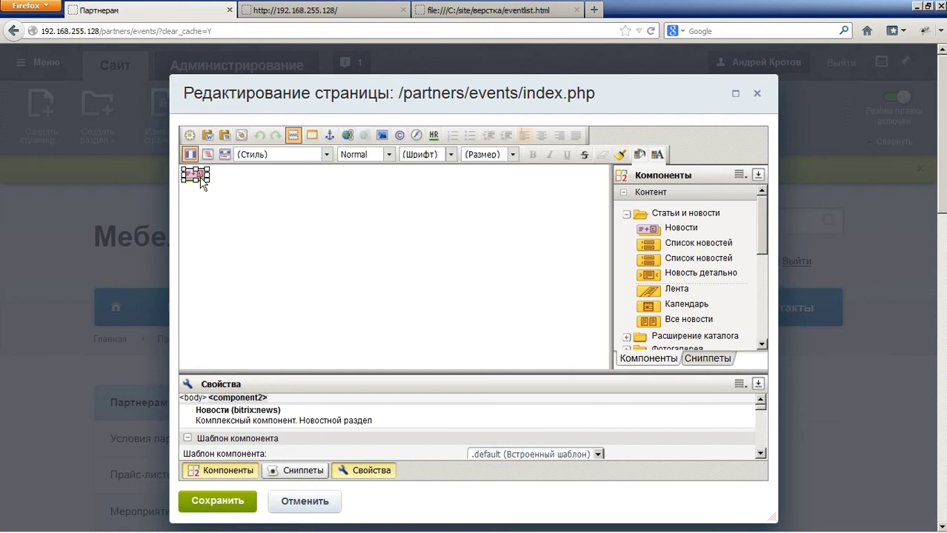
pyautogui.doubleClick(200, 182)
pyautogui.click(508, 192)
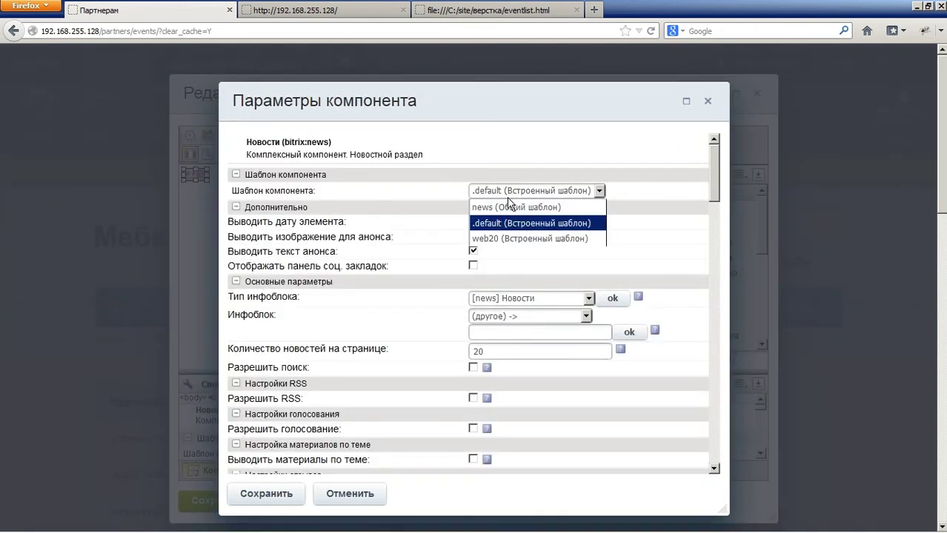
# Step: Set template news (Общий шаблон), infoblock type [content] Контент and infoblock [7] Мероприятия
pyautogui.click(508, 207)
pyautogui.click(529, 337)
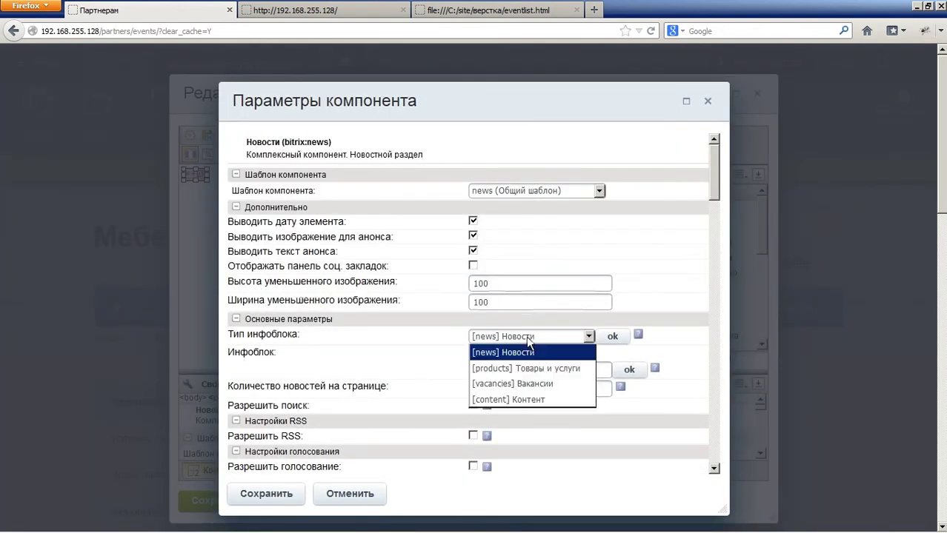
pyautogui.click(523, 399)
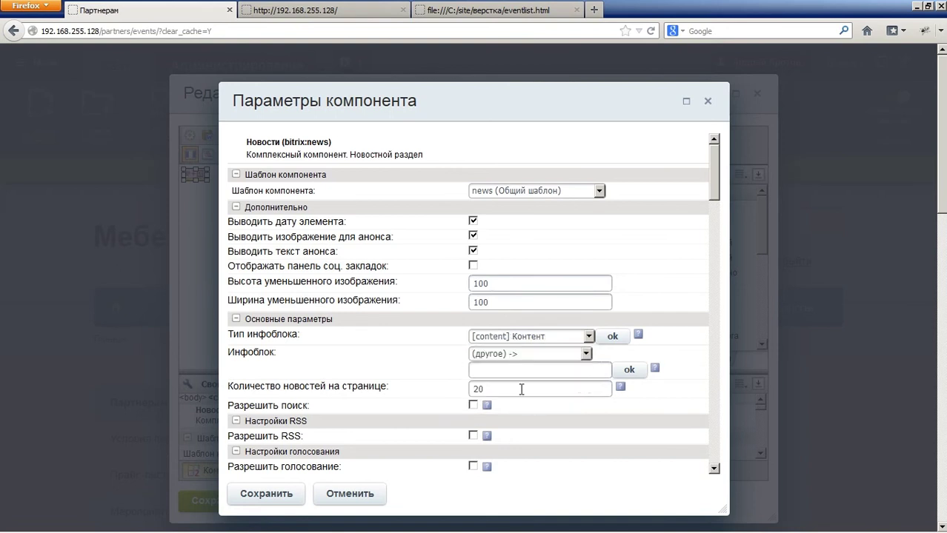
pyautogui.click(516, 355)
pyautogui.click(523, 419)
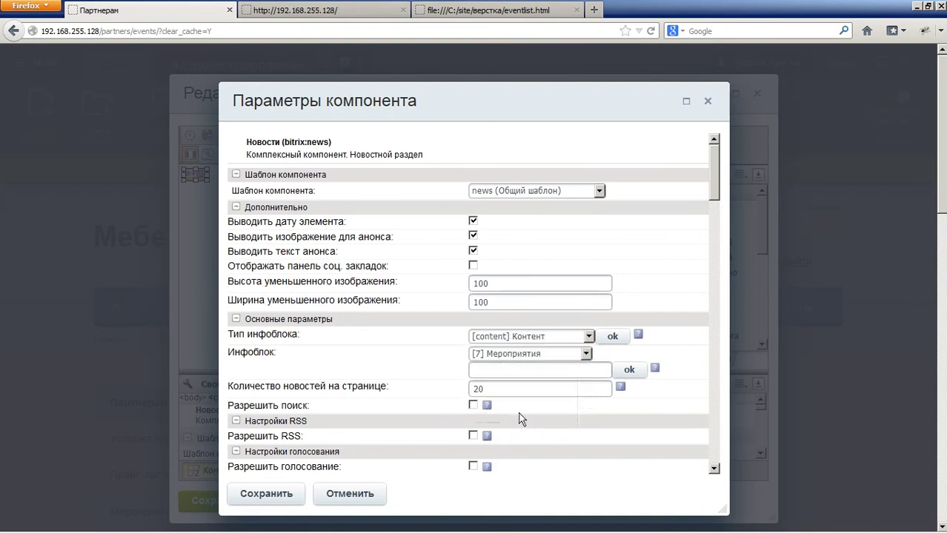
pyautogui.scroll(-2, 406, 359)
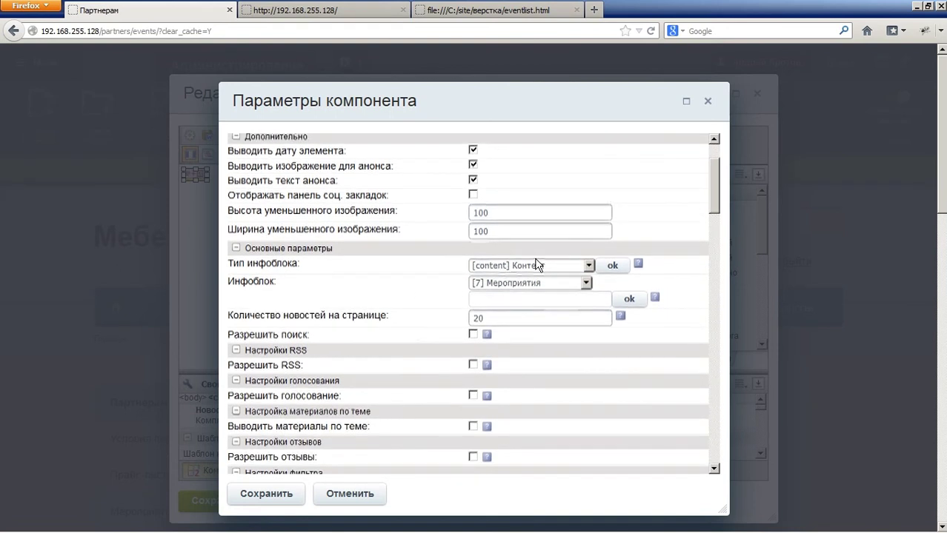
pyautogui.moveTo(714, 197); pyautogui.dragTo(709, 285)
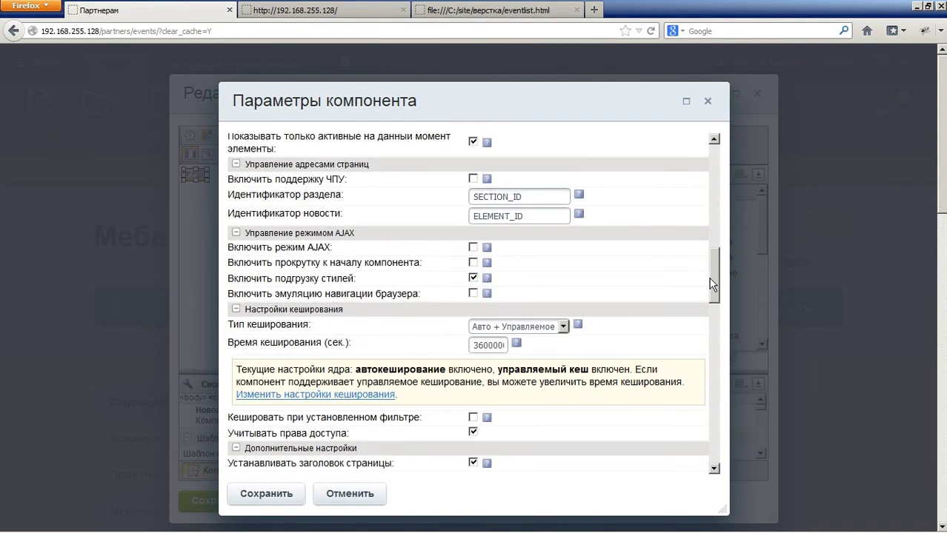
# Step: Enable friendly URL support (ЧПУ) for the events component and review the detail-page path
pyautogui.click(473, 178)
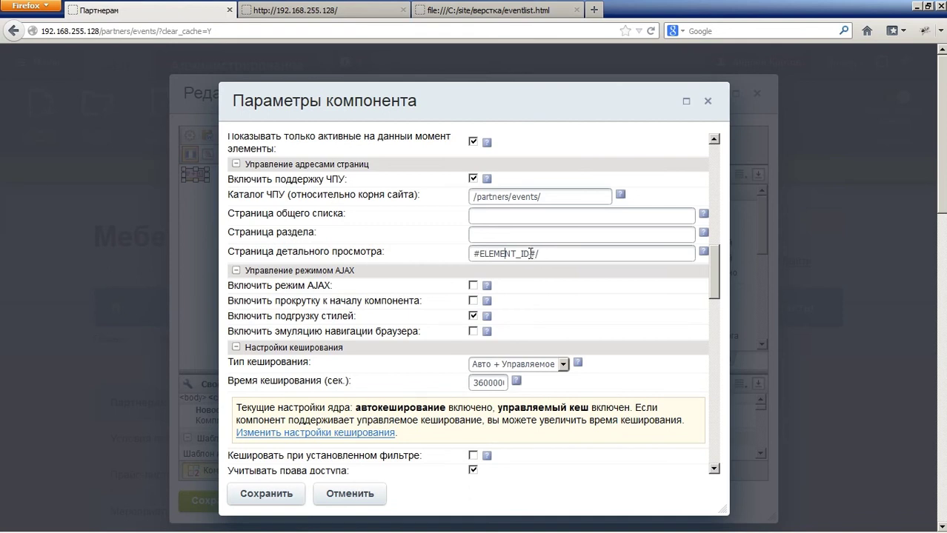
pyautogui.moveTo(531, 254); pyautogui.dragTo(470, 254)
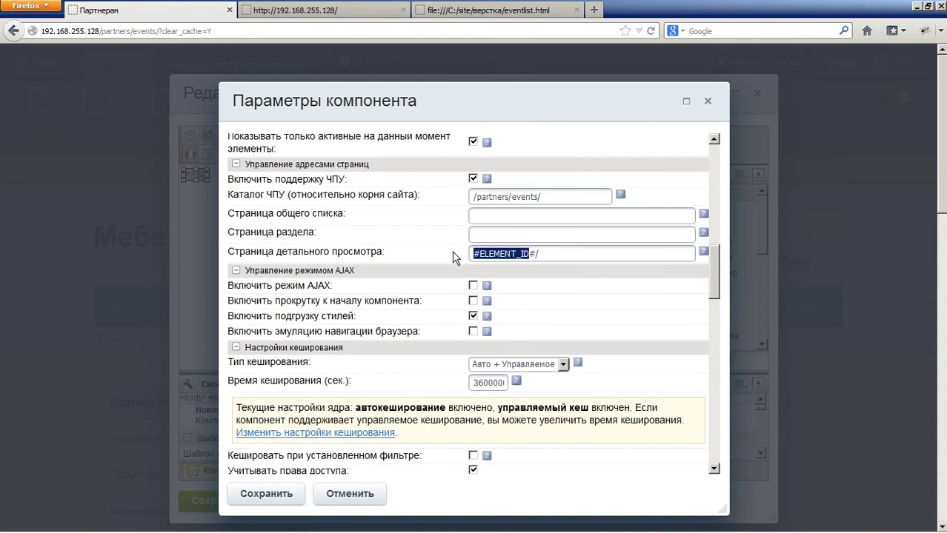
pyautogui.click(517, 254)
pyautogui.doubleClick(503, 252)
pyautogui.moveTo(546, 253); pyautogui.dragTo(442, 253)
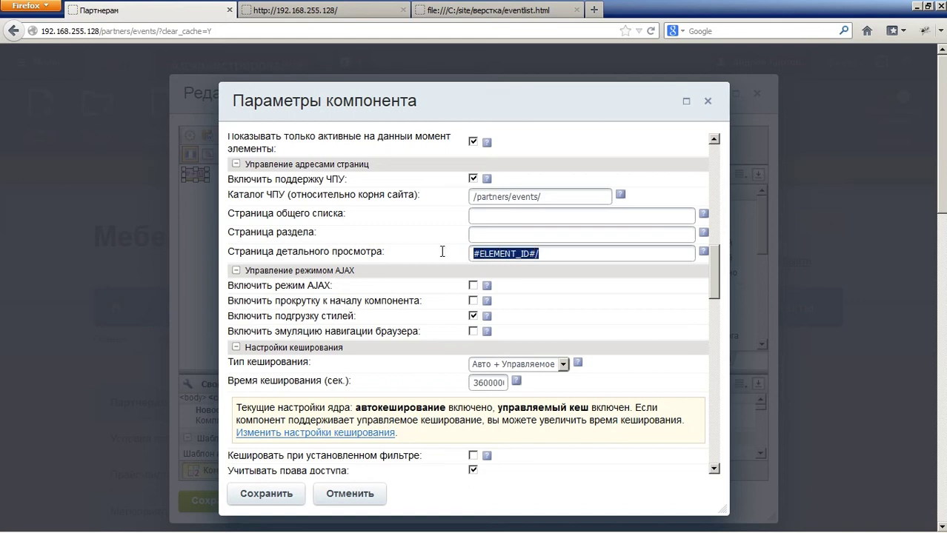
pyautogui.click(536, 254)
pyautogui.moveTo(716, 271); pyautogui.dragTo(715, 352)
# Step: Set the date format to '22 Февраля 2007' and select [CITY] Город in both Свойства lists
pyautogui.click(584, 194)
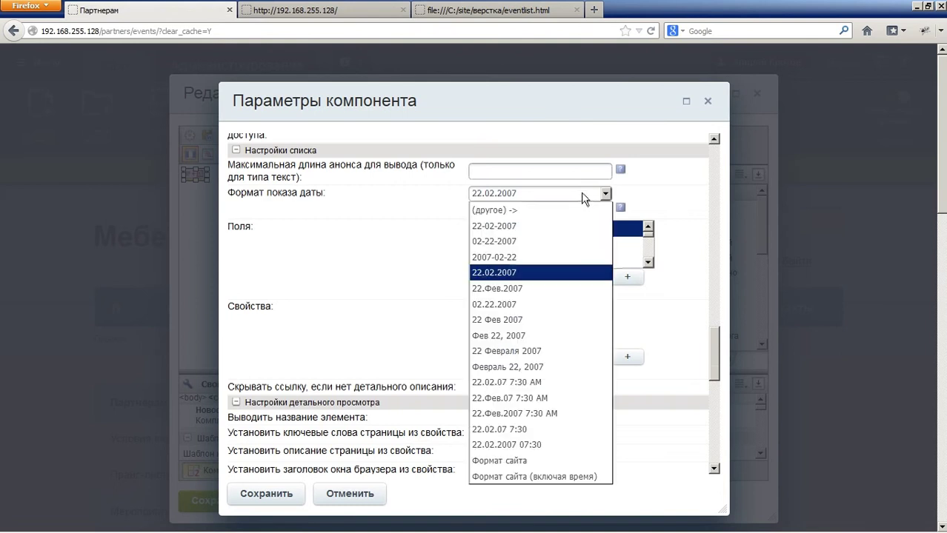
pyautogui.click(583, 351)
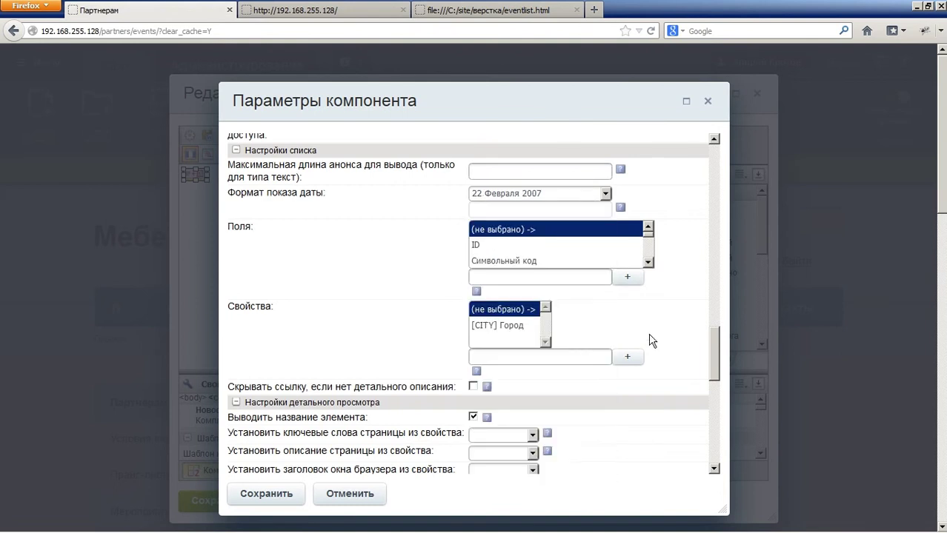
pyautogui.click(500, 325)
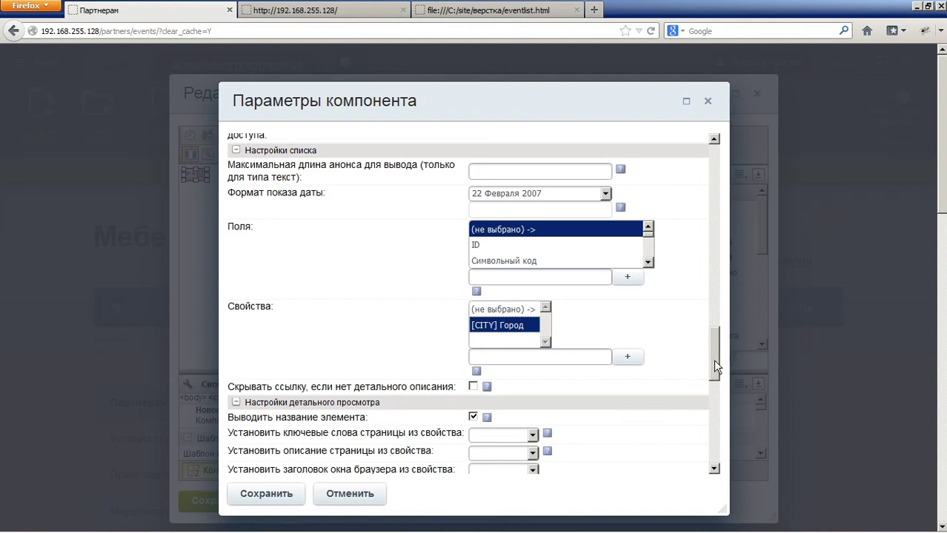
pyautogui.moveTo(714, 365); pyautogui.dragTo(724, 406)
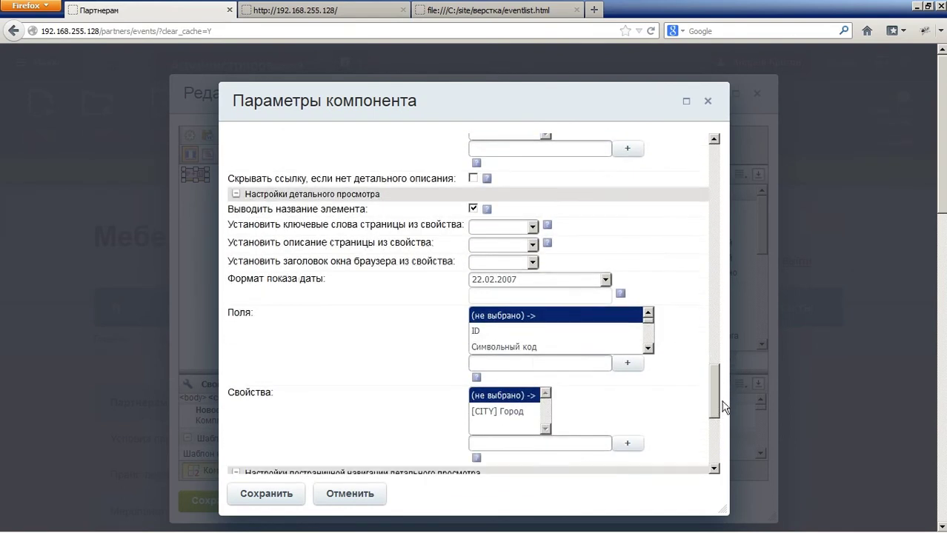
pyautogui.click(498, 411)
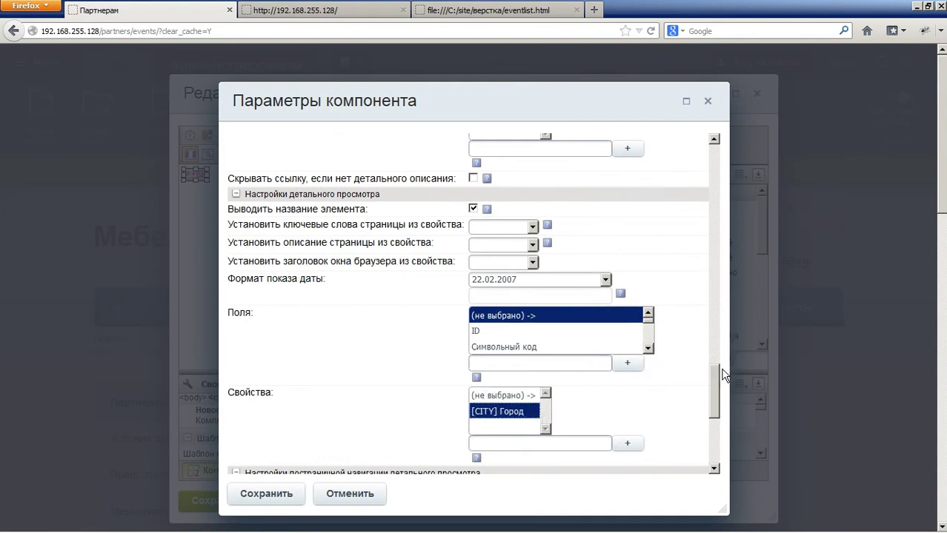
# Step: Save the component parameters and the edited events page
pyautogui.scroll(-6, 724, 375)
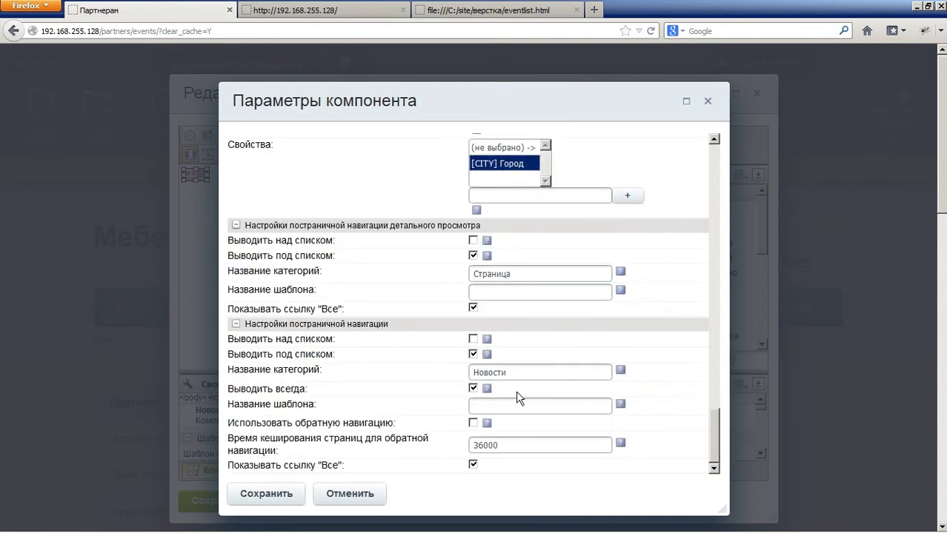
pyautogui.click(285, 498)
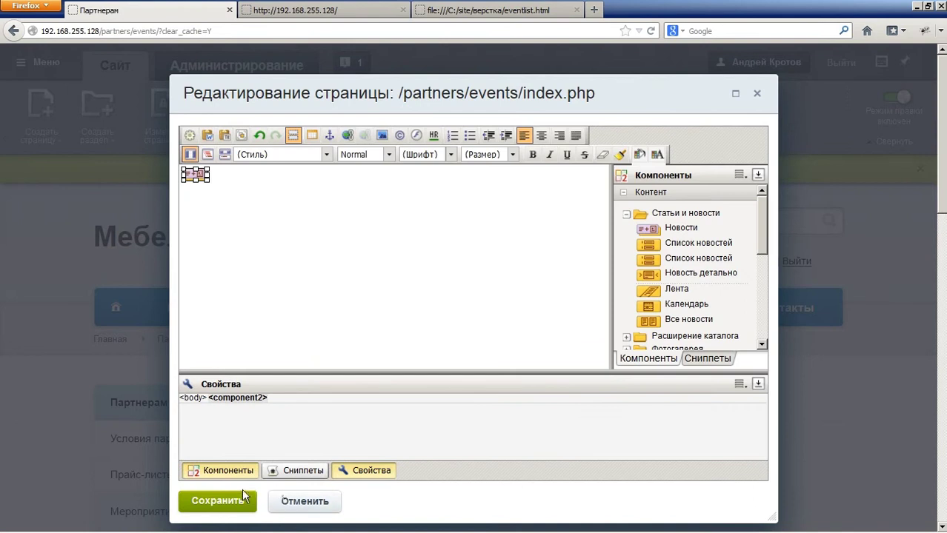
pyautogui.click(242, 492)
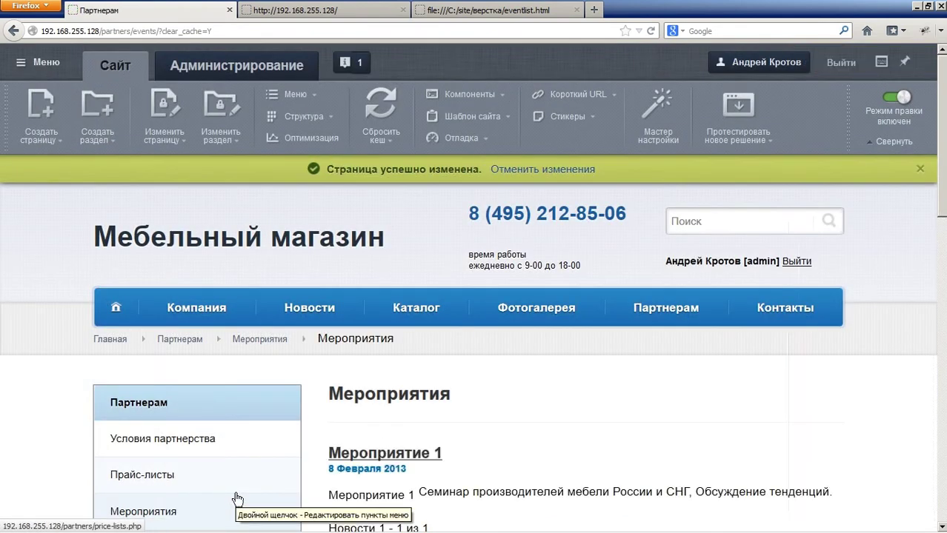
# Step: From the first event, reach the admin area and open the Мероприятия infoblock settings under Контент
pyautogui.moveTo(237, 499)
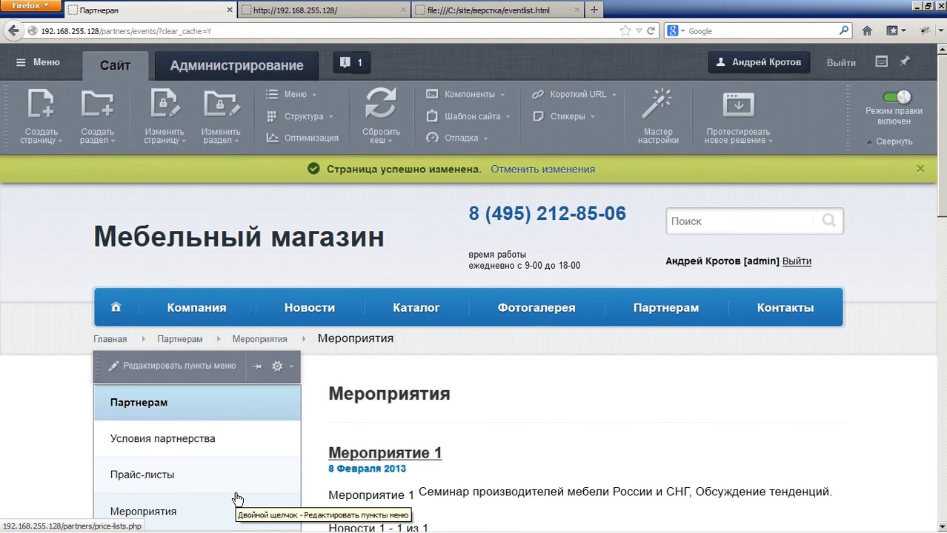
pyautogui.doubleClick(375, 457)
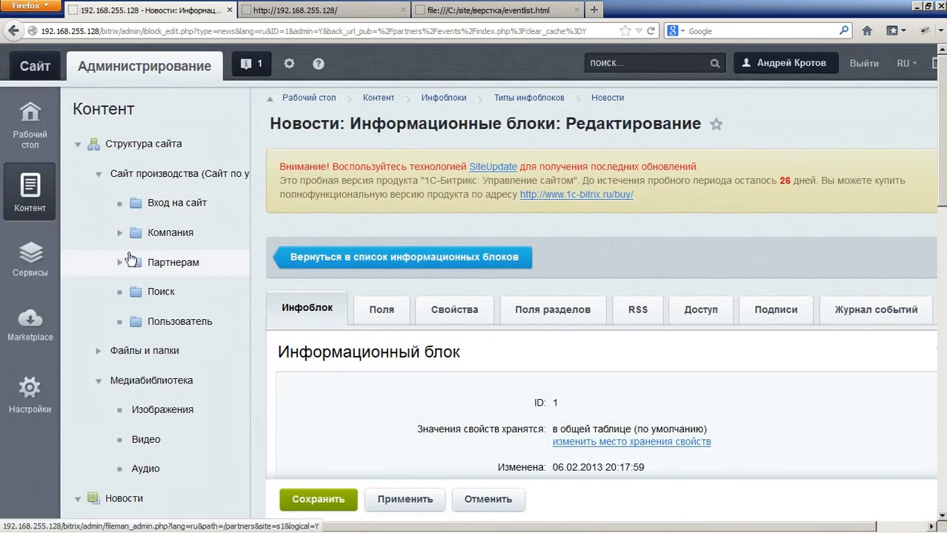
pyautogui.scroll(-15, 132, 265)
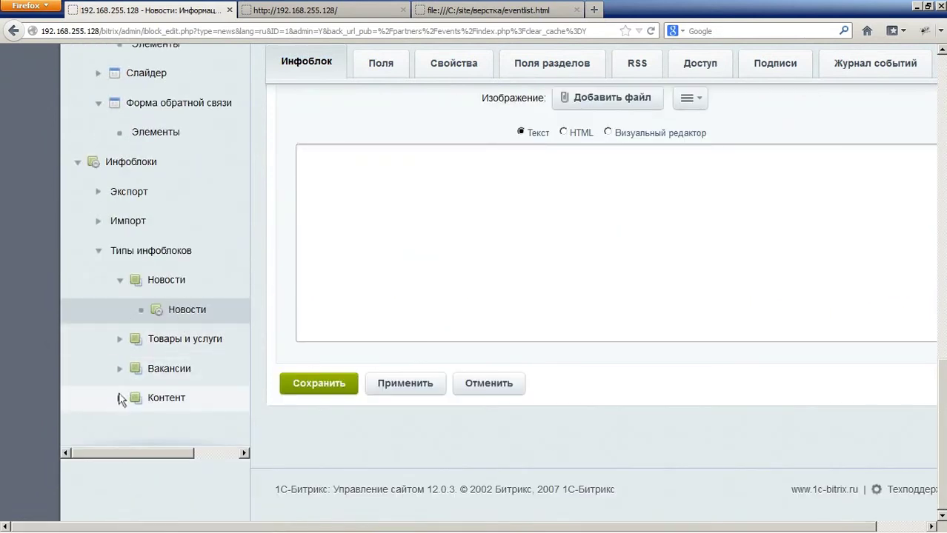
pyautogui.click(120, 398)
pyautogui.scroll(-2, 167, 400)
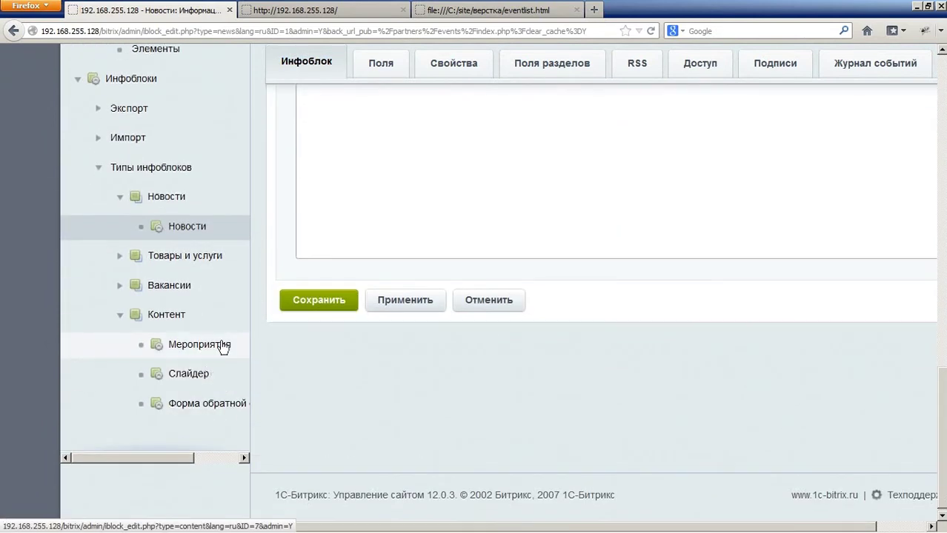
pyautogui.click(219, 344)
pyautogui.scroll(-5, 528, 169)
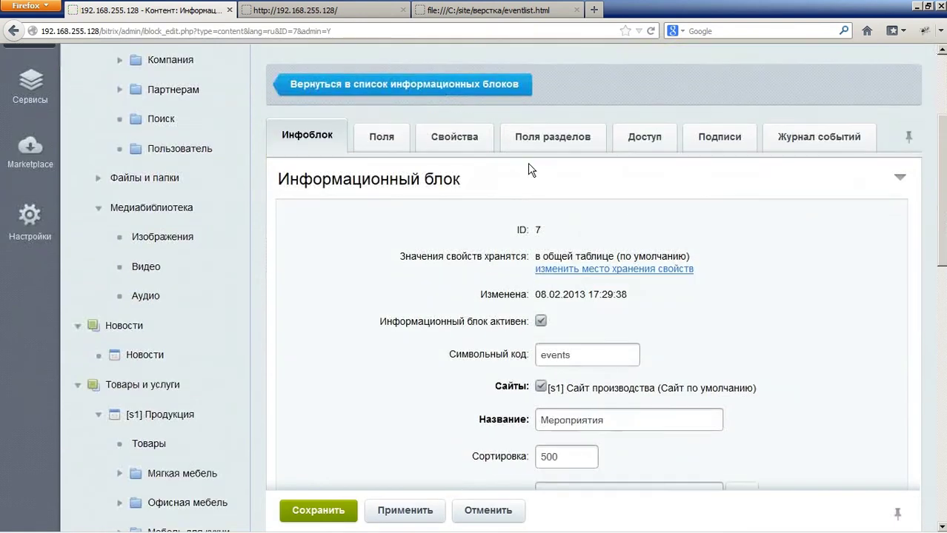
# Step: Change the infoblock list URL to #SITE_DIR#/partners/events/
pyautogui.scroll(-3, 548, 168)
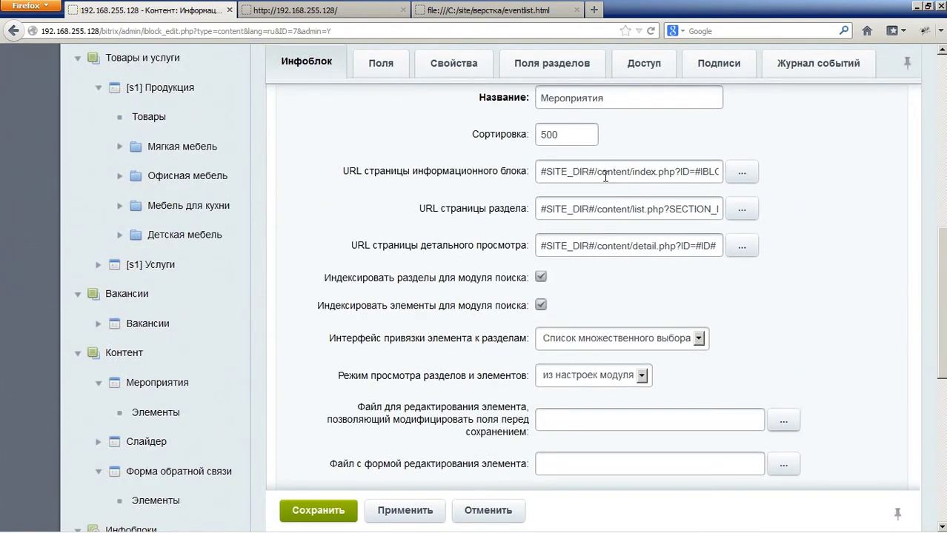
pyautogui.moveTo(597, 173); pyautogui.dragTo(734, 171)
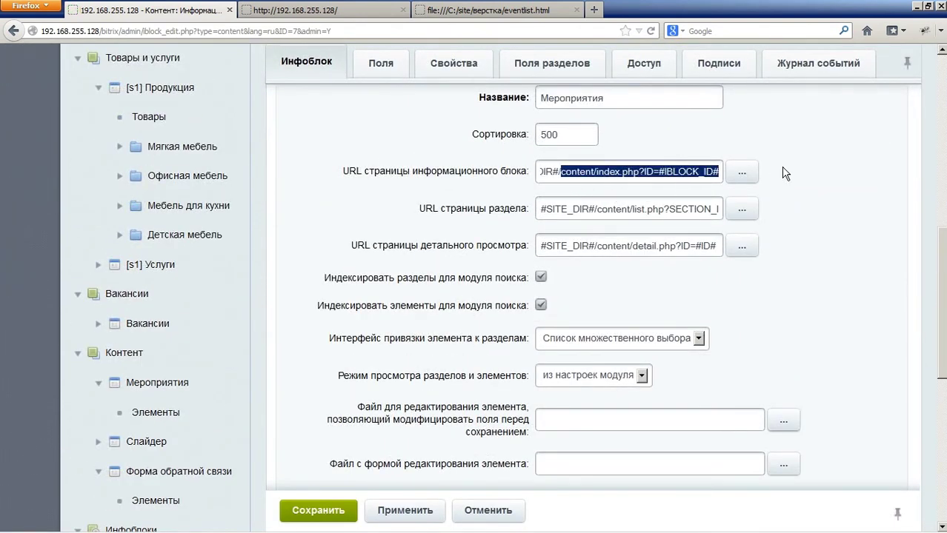
pyautogui.press('BackSpace')
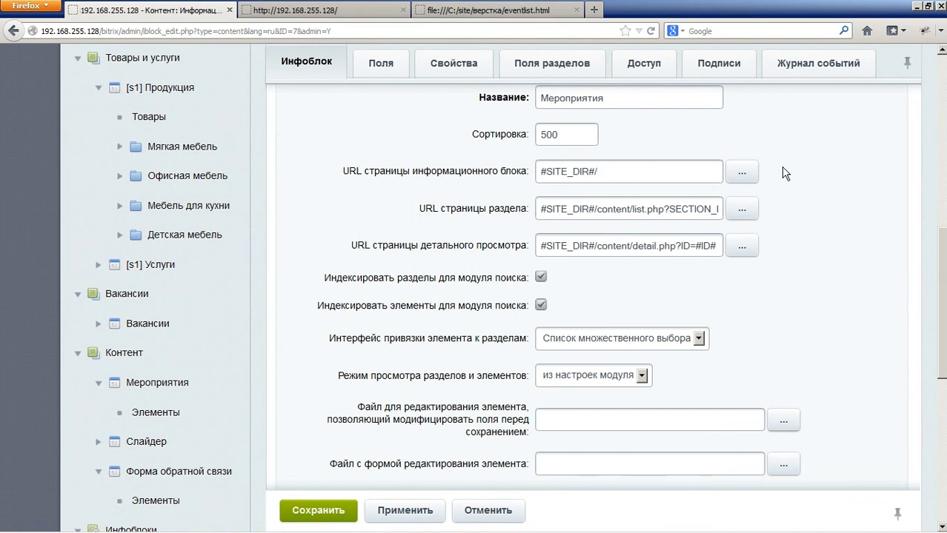
pyautogui.write('partners/events/')
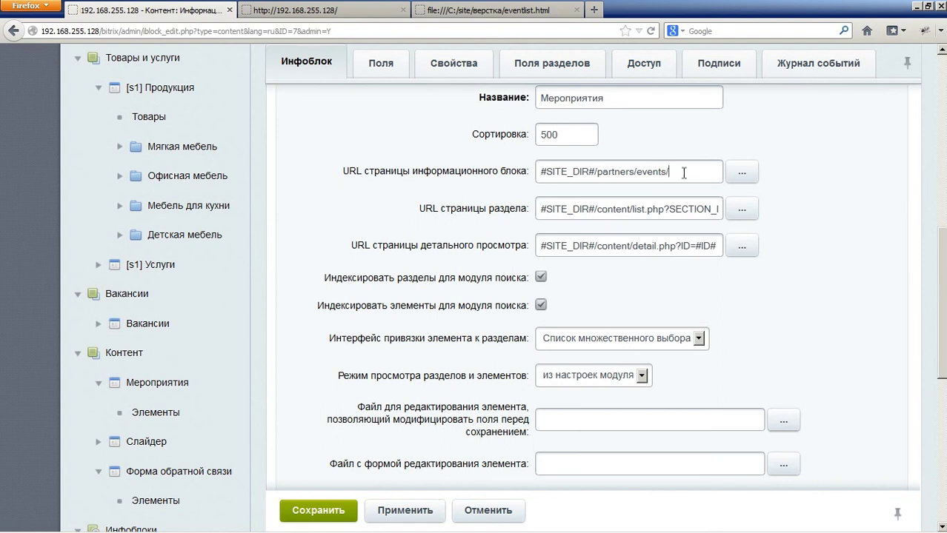
pyautogui.moveTo(671, 172); pyautogui.dragTo(594, 171)
pyautogui.hotkey('ctrl', 'c')
pyautogui.click(635, 209)
# Step: Point the section URL to /partners/events/ and the detail URL to /partners/events/#ID#/, then save
pyautogui.moveTo(597, 209); pyautogui.dragTo(785, 205)
pyautogui.press('BackSpace')
pyautogui.hotkey('ctrl', 'v')
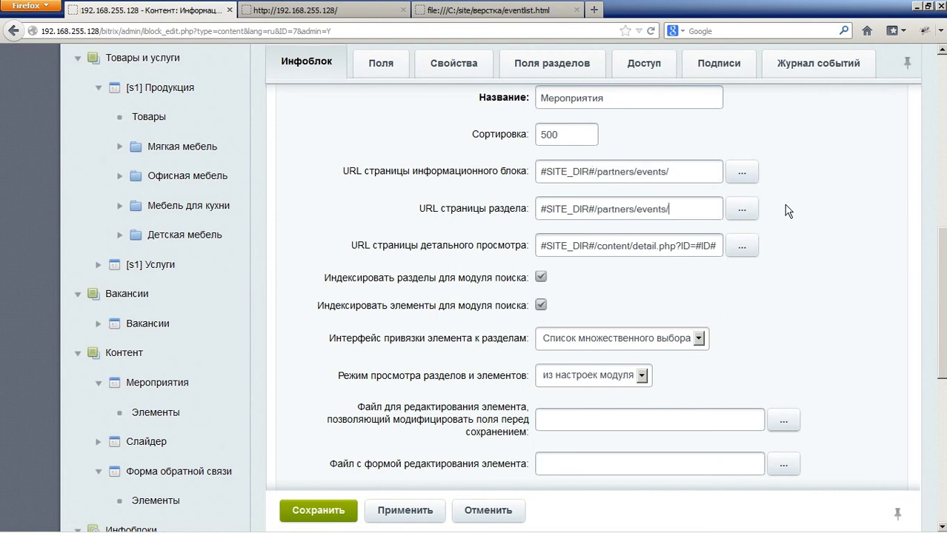
pyautogui.moveTo(594, 245); pyautogui.dragTo(696, 246)
pyautogui.write('/partners/events/')
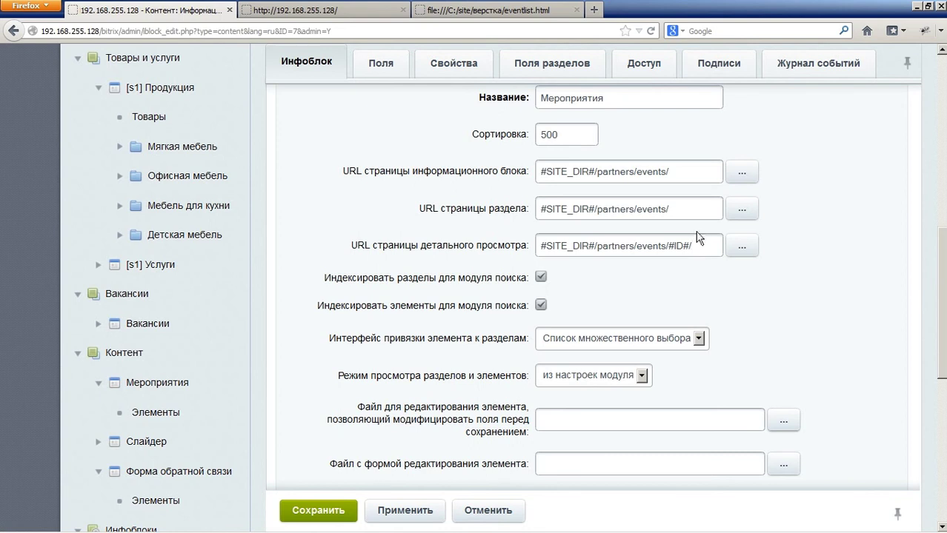
pyautogui.click(333, 510)
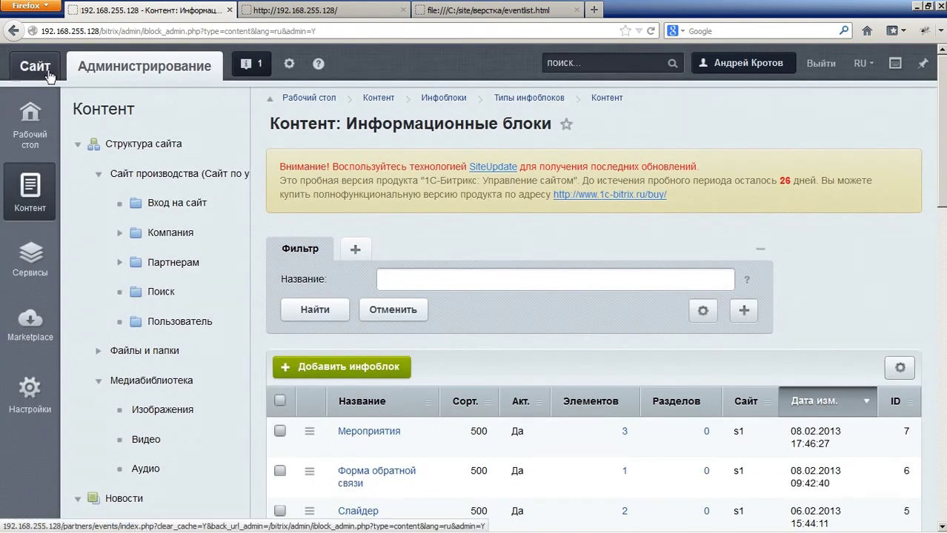
# Step: Open the public /partners/events/ page and follow the Мероприятие 1 link to its detail page
pyautogui.click(43, 72)
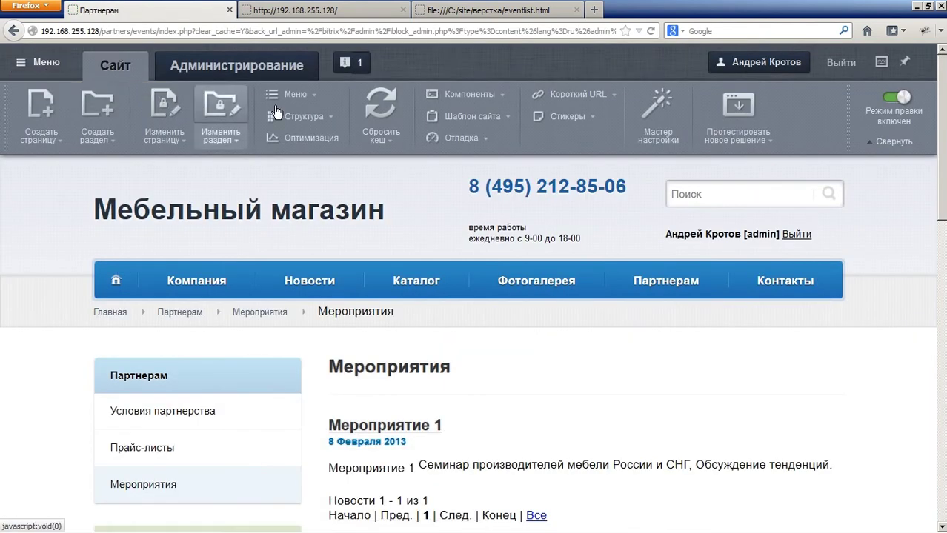
pyautogui.scroll(-4, 592, 249)
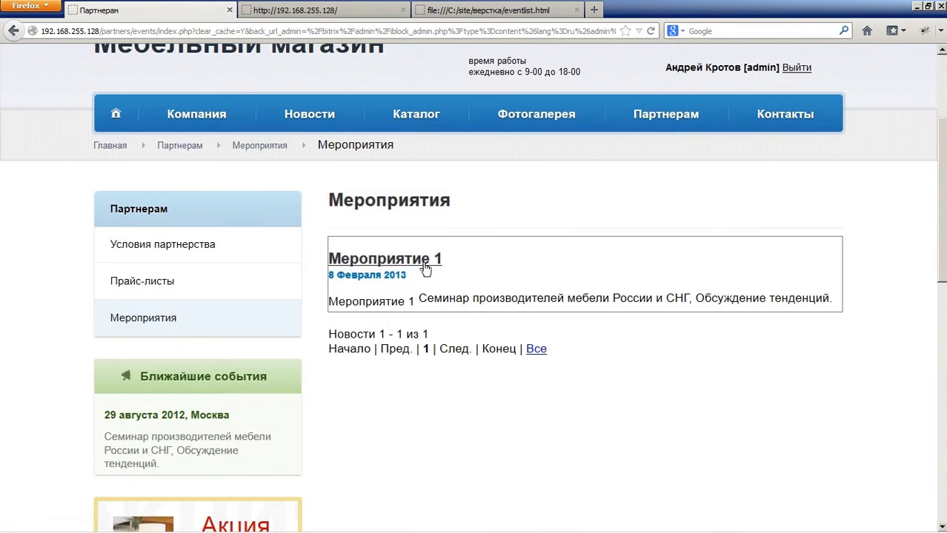
pyautogui.moveTo(424, 260)
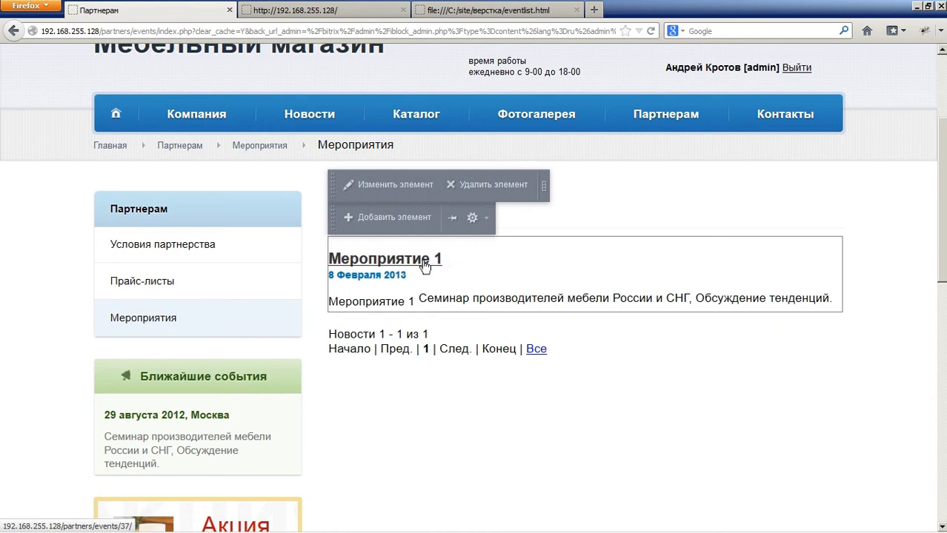
pyautogui.click(418, 259)
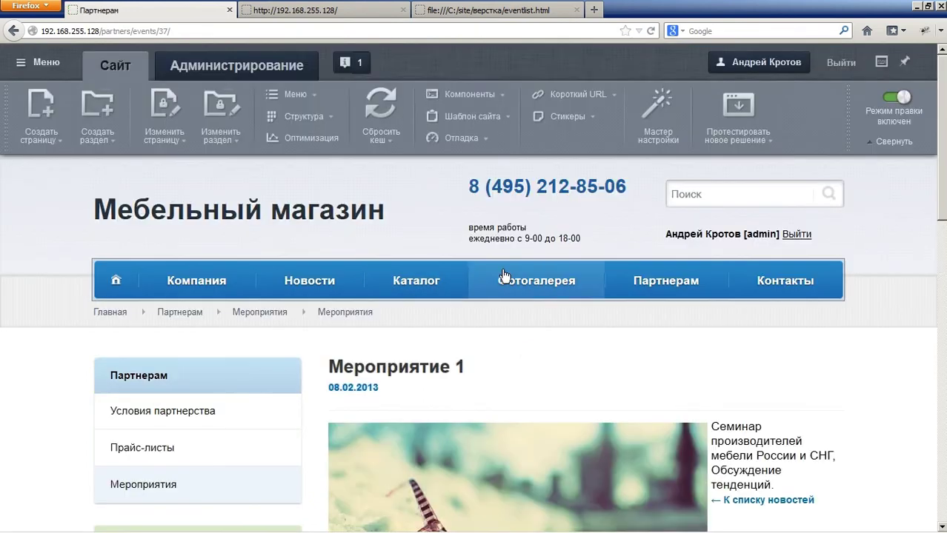
pyautogui.scroll(-5, 517, 269)
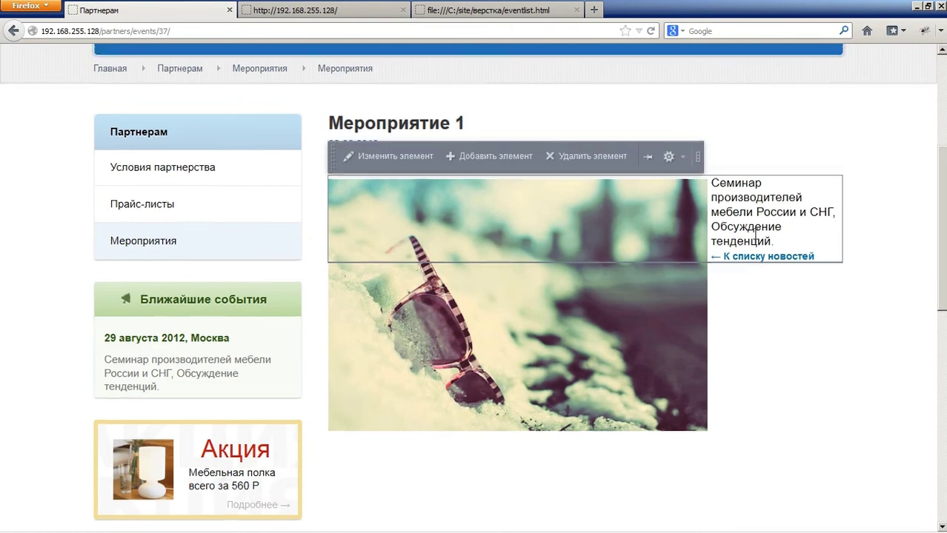
pyautogui.scroll(2, 585, 233)
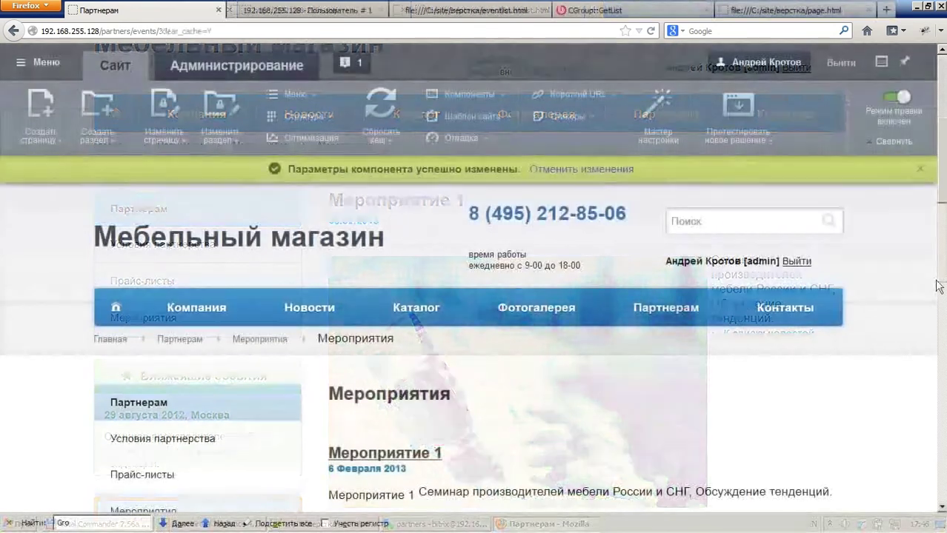
pyautogui.scroll(-4, 939, 286)
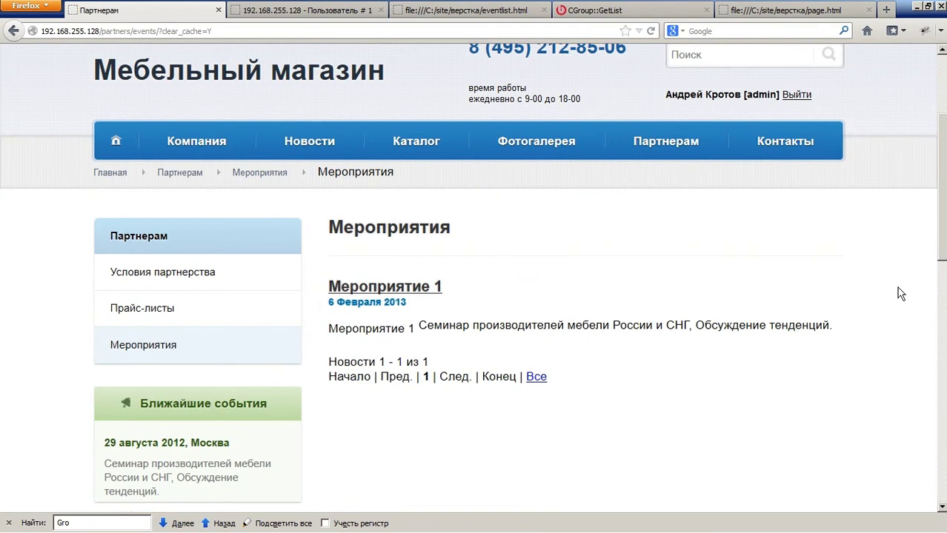
pyautogui.moveTo(601, 306)
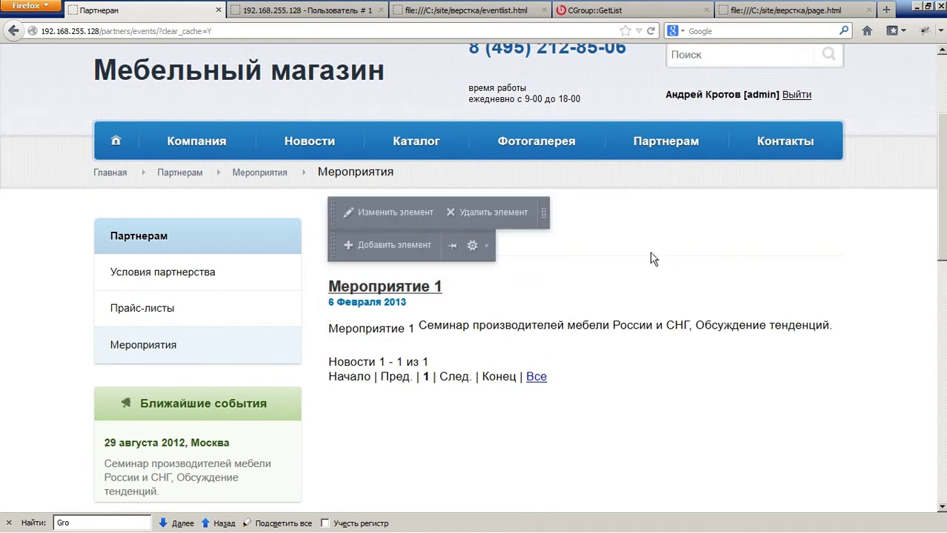
# Step: Untick 'Показывать только активные…' in the events list settings and save so all three events appear
pyautogui.click(480, 250)
pyautogui.scroll(-8, 494, 252)
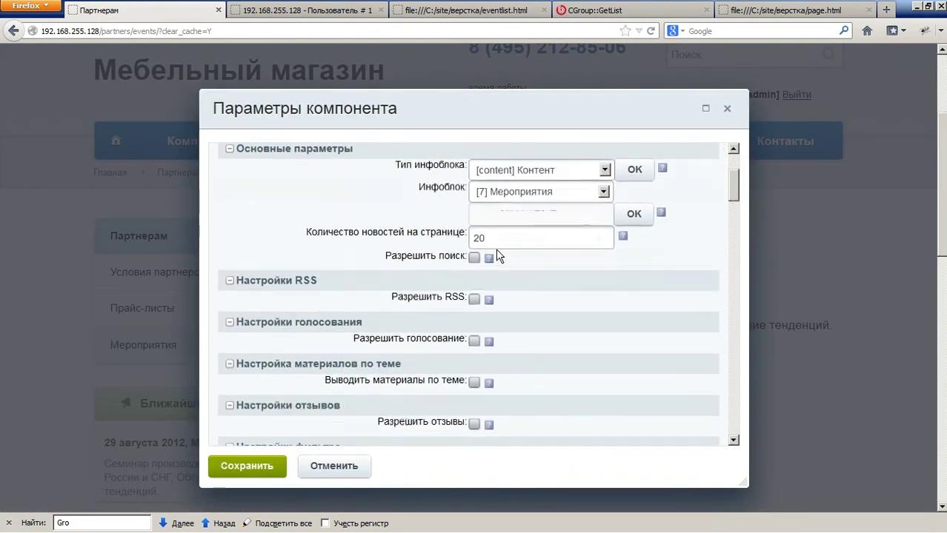
pyautogui.scroll(-2, 271, 250)
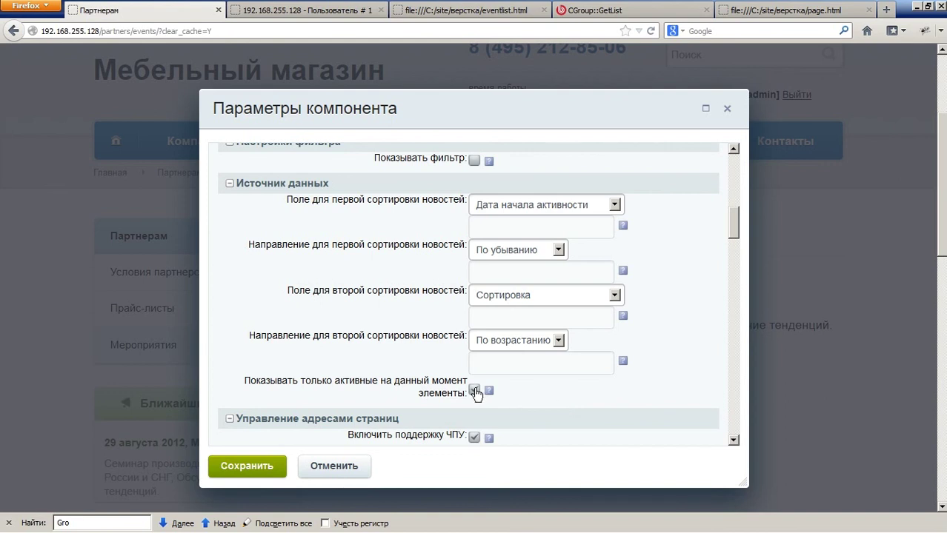
pyautogui.click(248, 465)
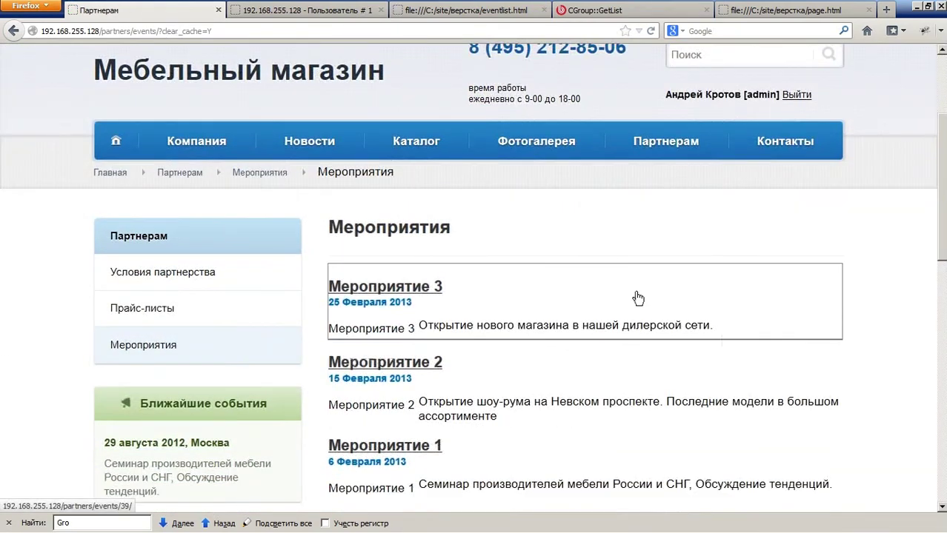
# Step: Log the administrator out via the Выйти link in the site header
pyautogui.scroll(-2, 797, 331)
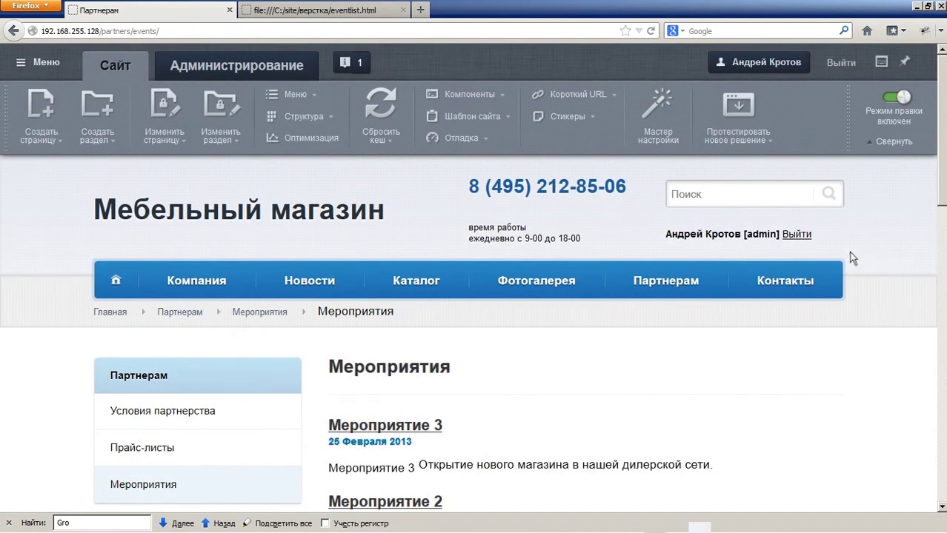
pyautogui.click(797, 234)
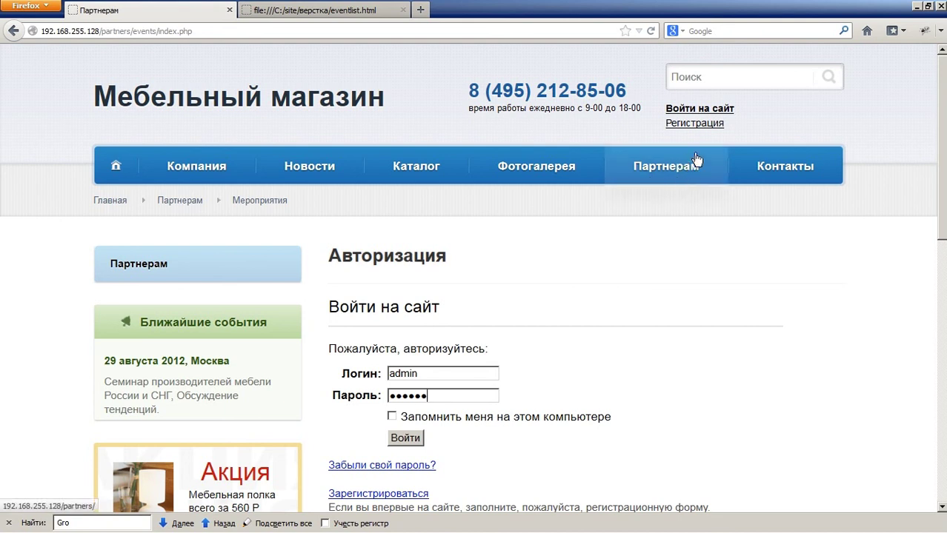
# Step: Sign in with the regular user's login and password, and dismiss Firefox's save-password prompt
pyautogui.click(710, 111)
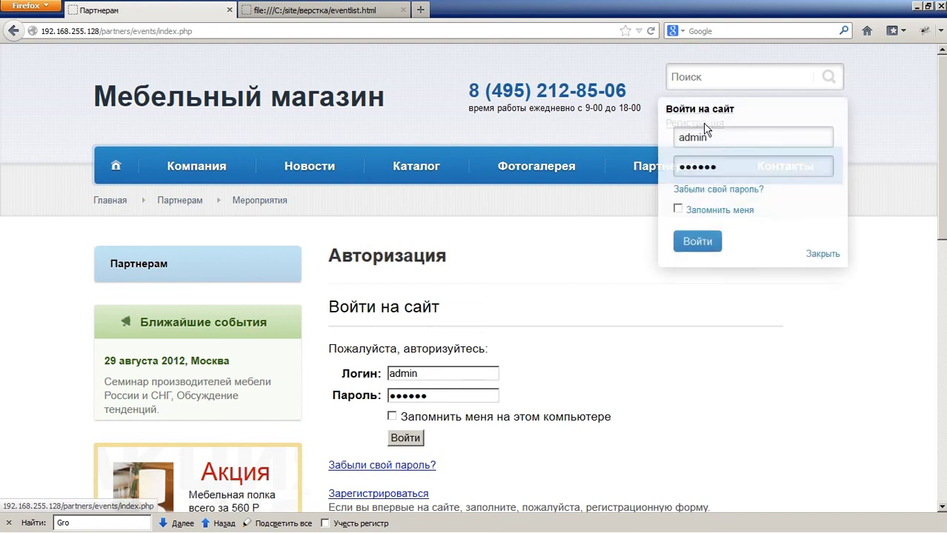
pyautogui.write('user')
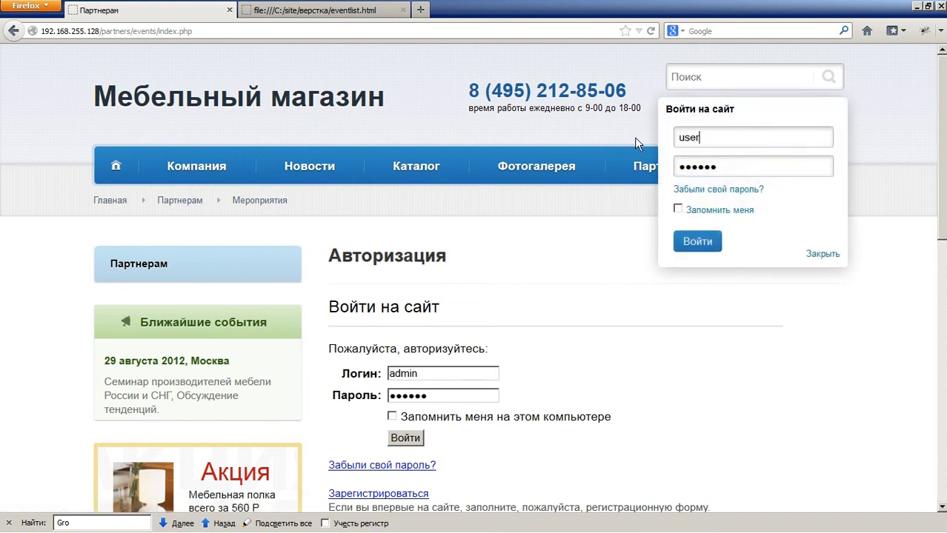
pyautogui.press('Tab')
pyautogui.write('user123')
pyautogui.press('Return')
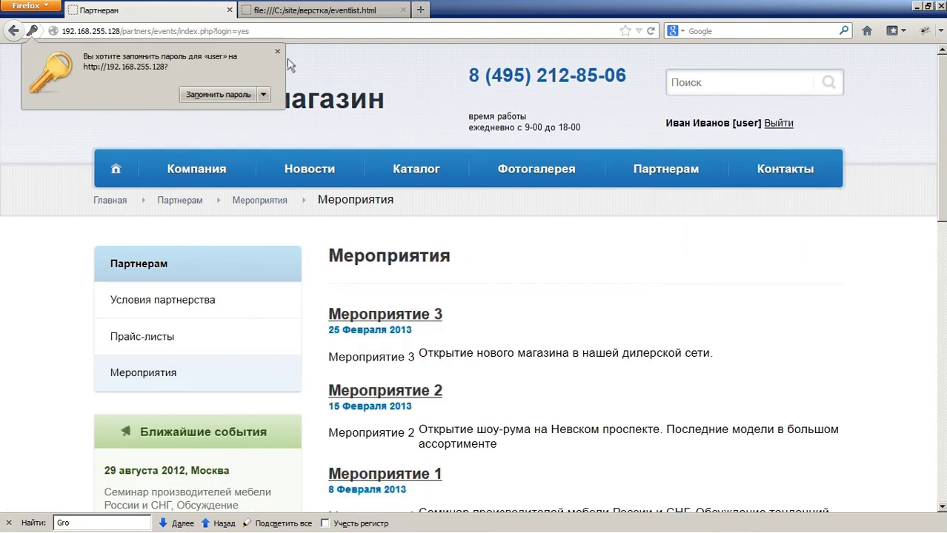
pyautogui.click(277, 51)
pyautogui.scroll(-4, 687, 248)
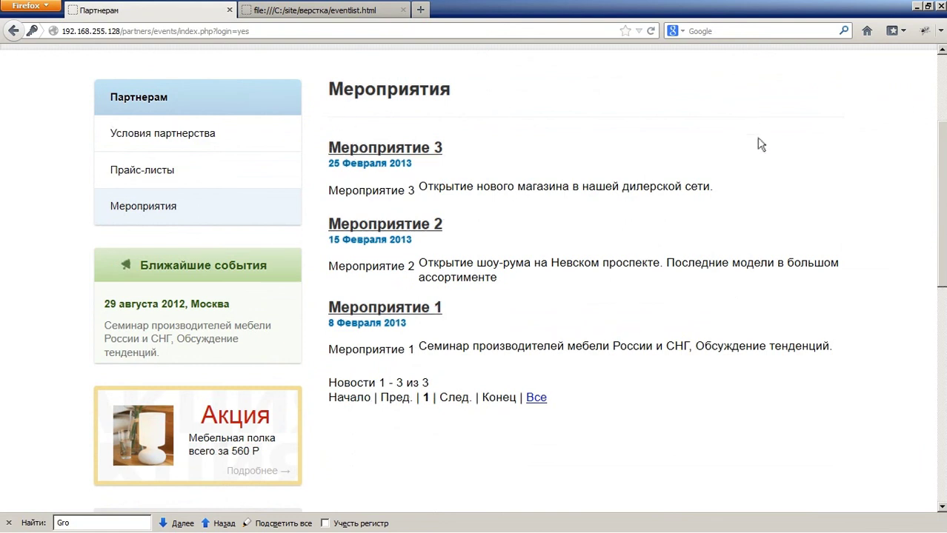
pyautogui.scroll(4, 388, 215)
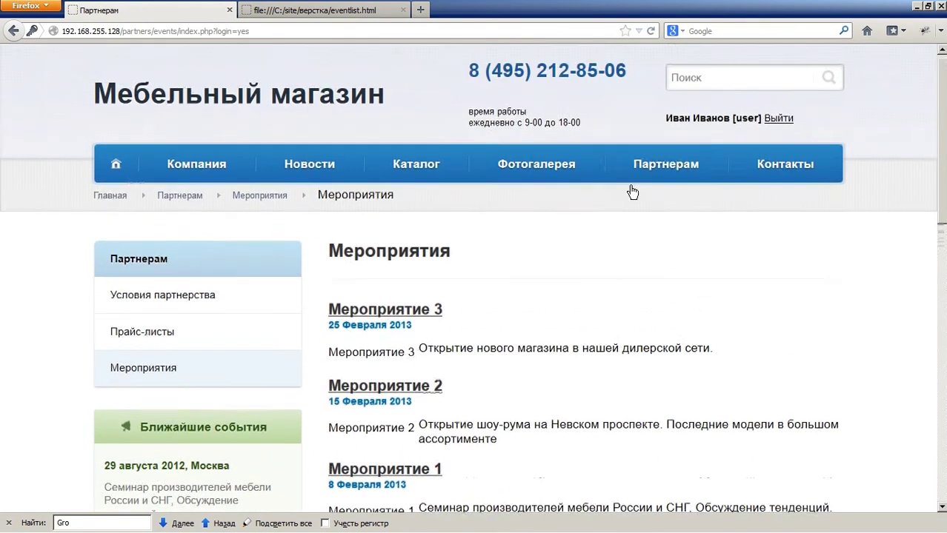
pyautogui.moveTo(629, 186)
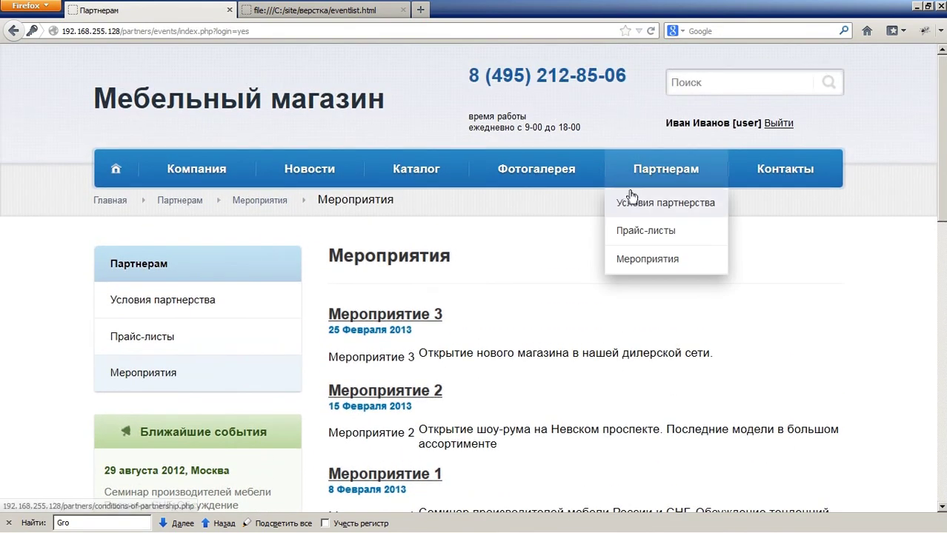